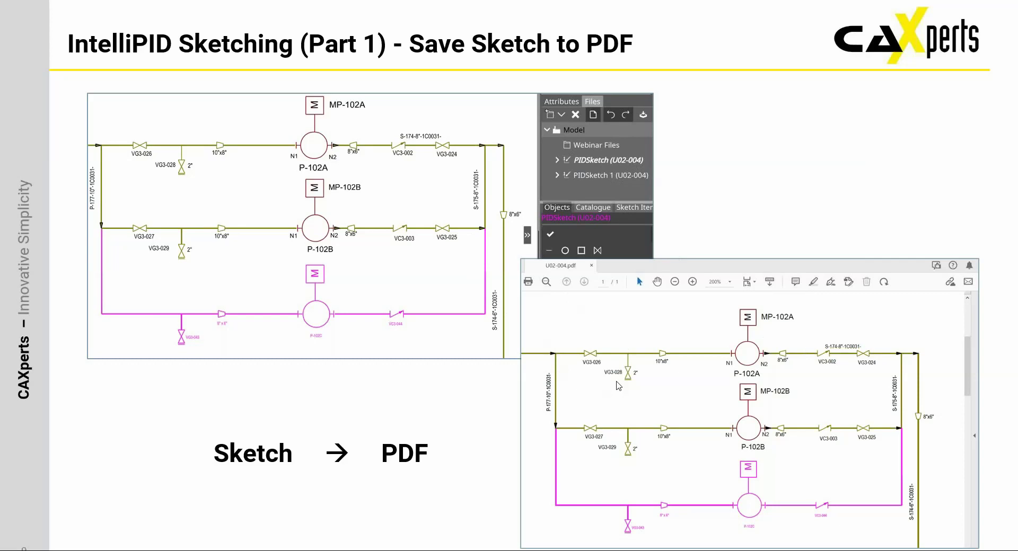
Advance the PowerPoint show to slide 10 'Live Demo' and exit to editing view.
key(Right)
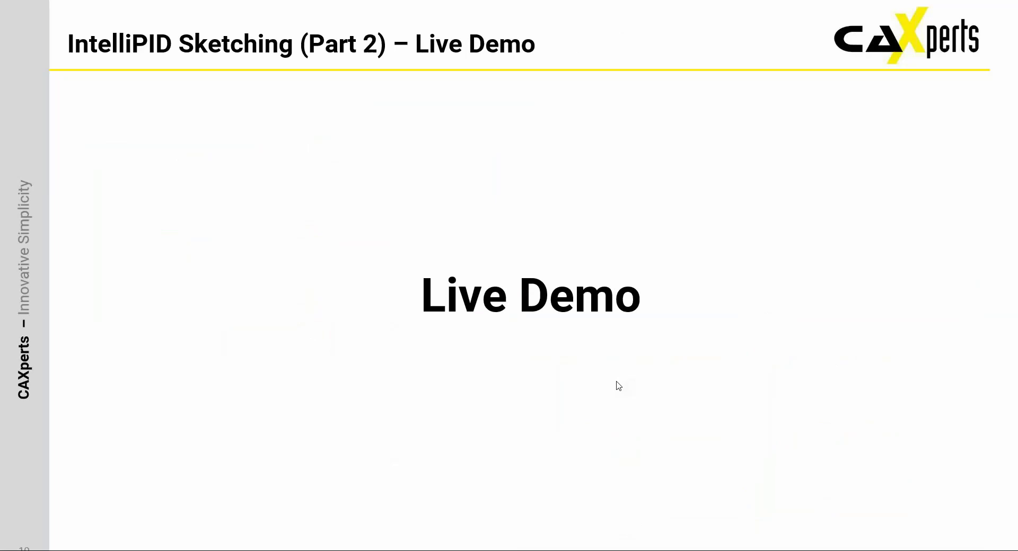
key(Escape)
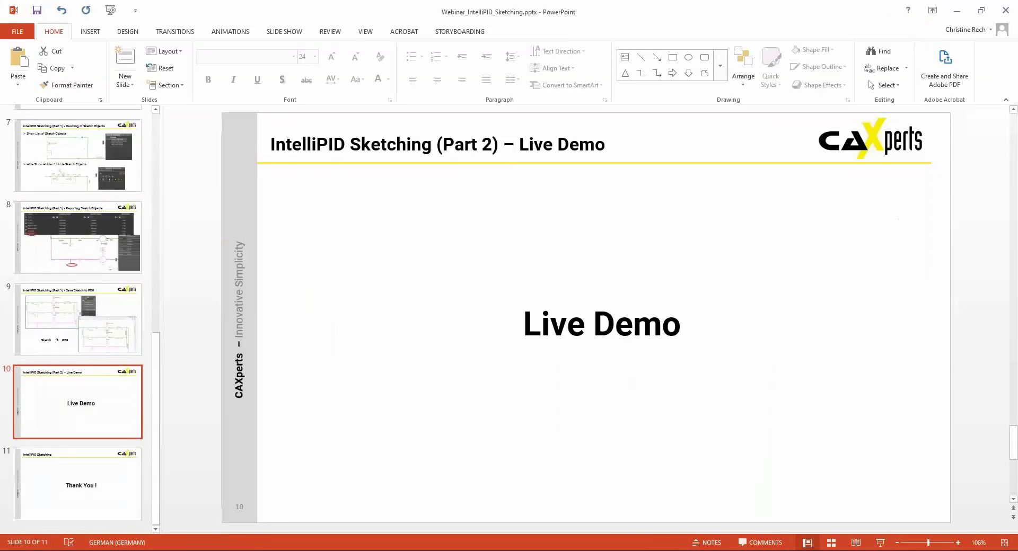
Minimize PowerPoint and shift drawing U02-004 to bring the pumps into view.
click(956, 10)
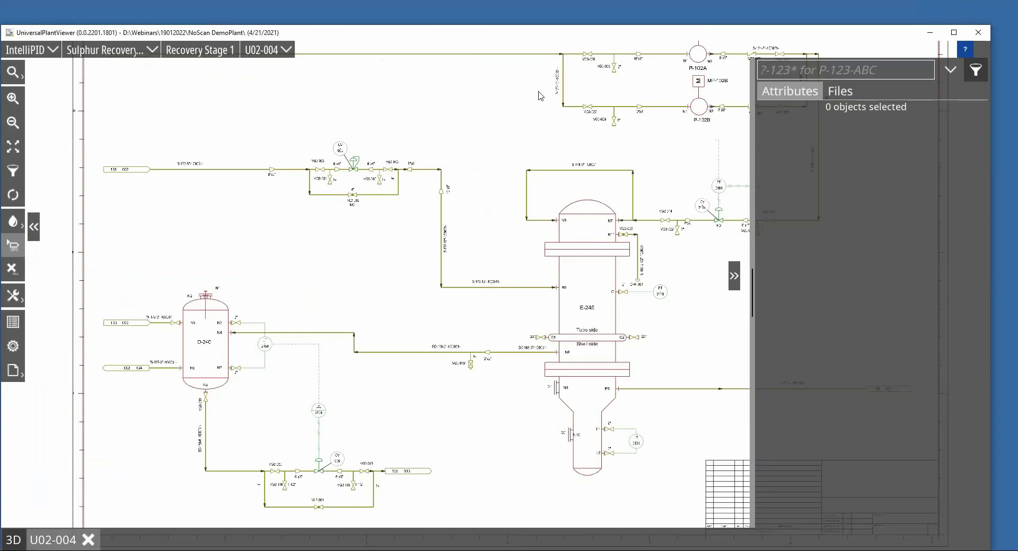
scroll(529, 230, up, 2)
scroll(529, 231, down, 2)
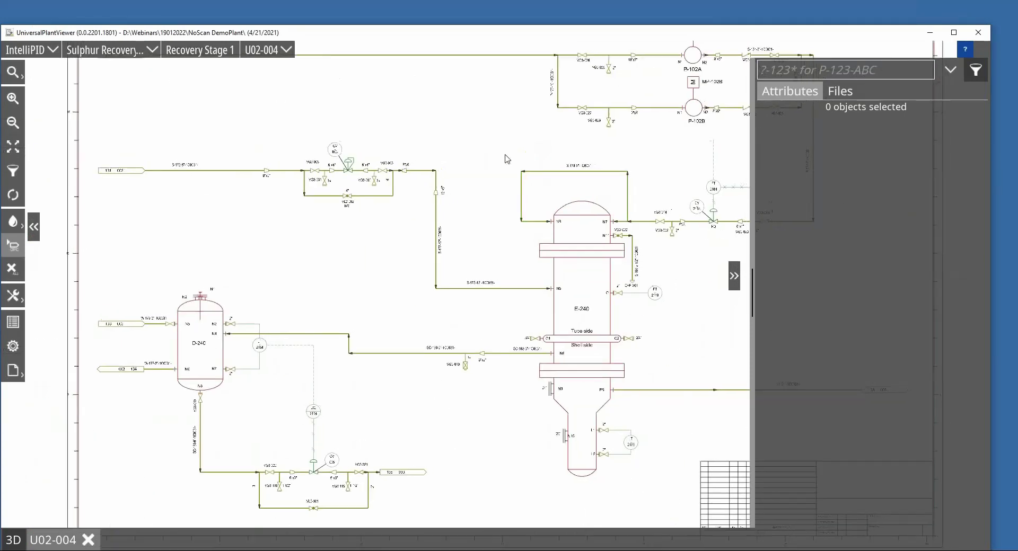
drag(529, 146, 423, 198)
Add a new PIDSketch named 'Pump Rework' to the model from the Files tree.
click(842, 96)
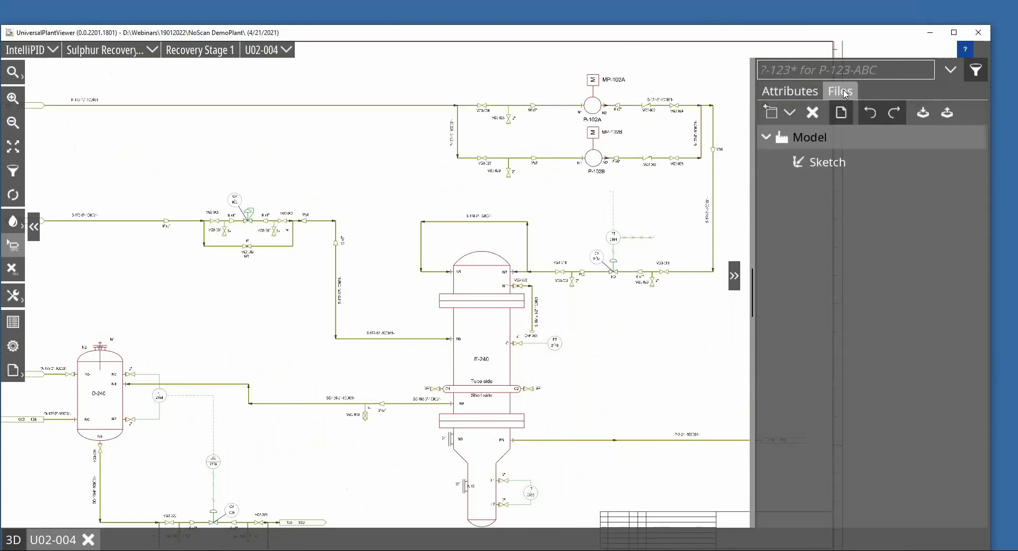
click(794, 115)
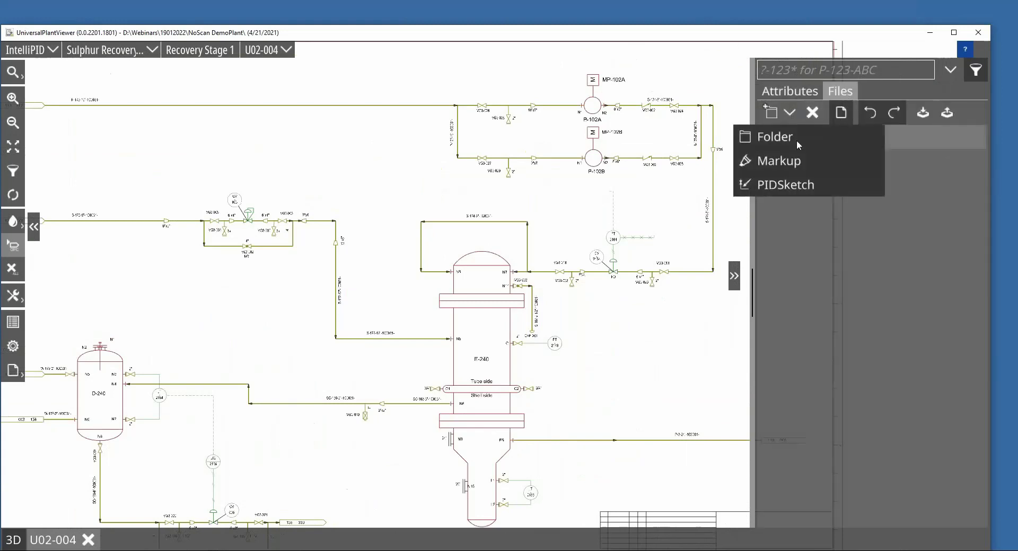
click(805, 186)
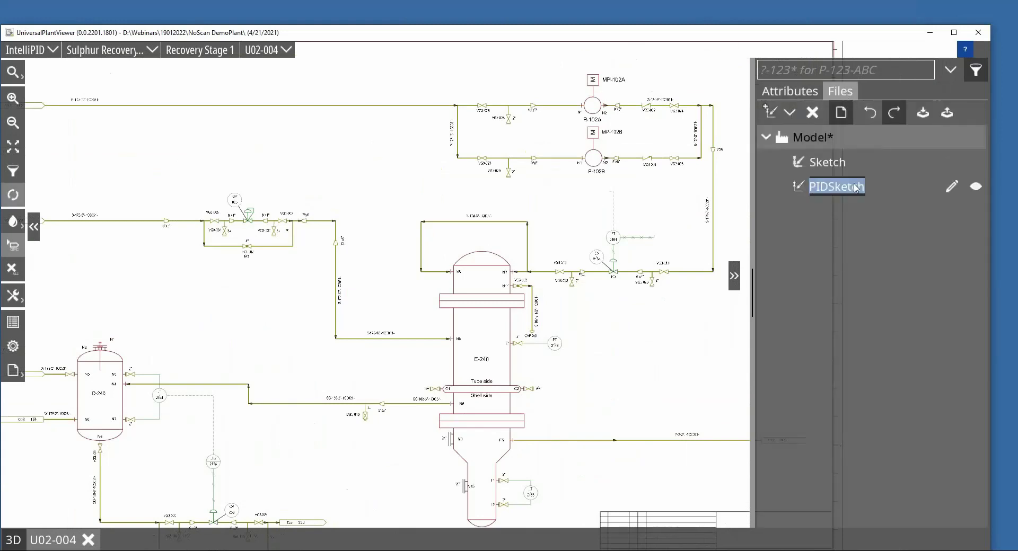
text(Pump )
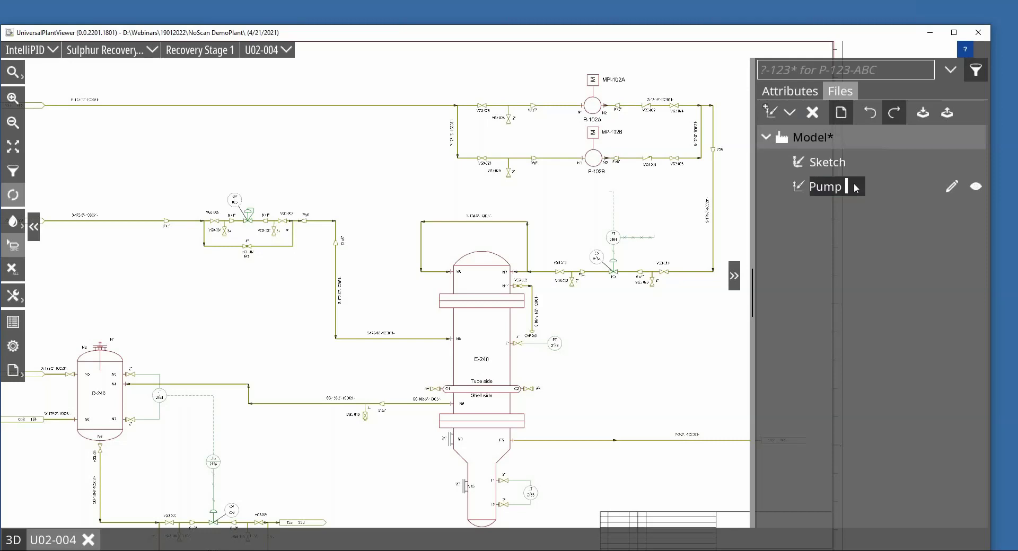
text(Rework)
key(Return)
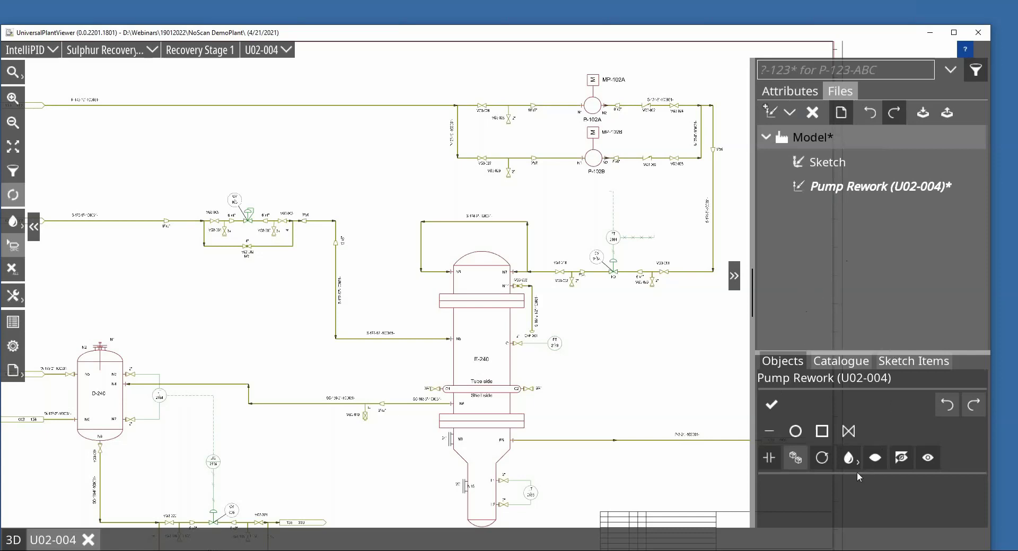
Set the Pump Rework sketch colour to red and box-select the S-174-6"-1C0031- loop.
click(848, 459)
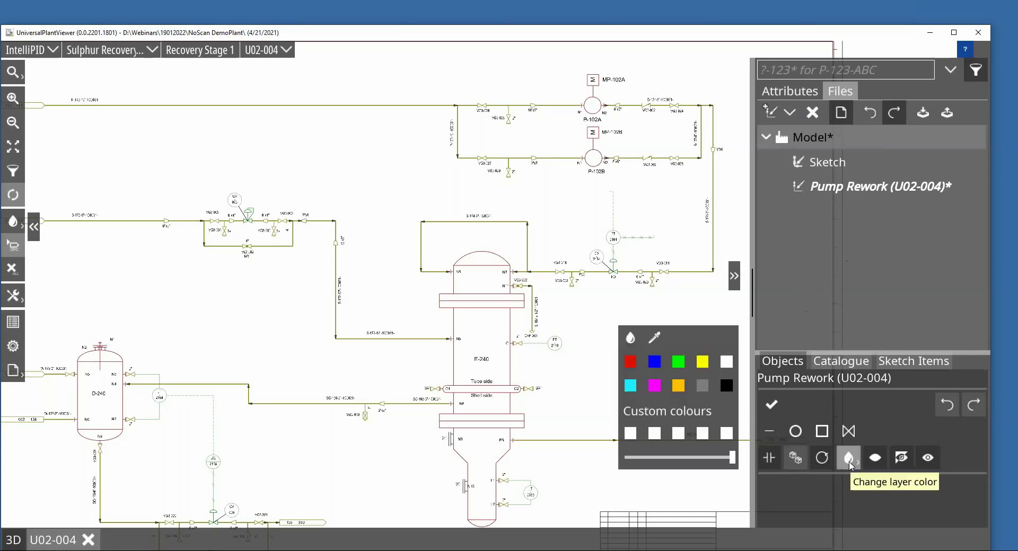
click(630, 363)
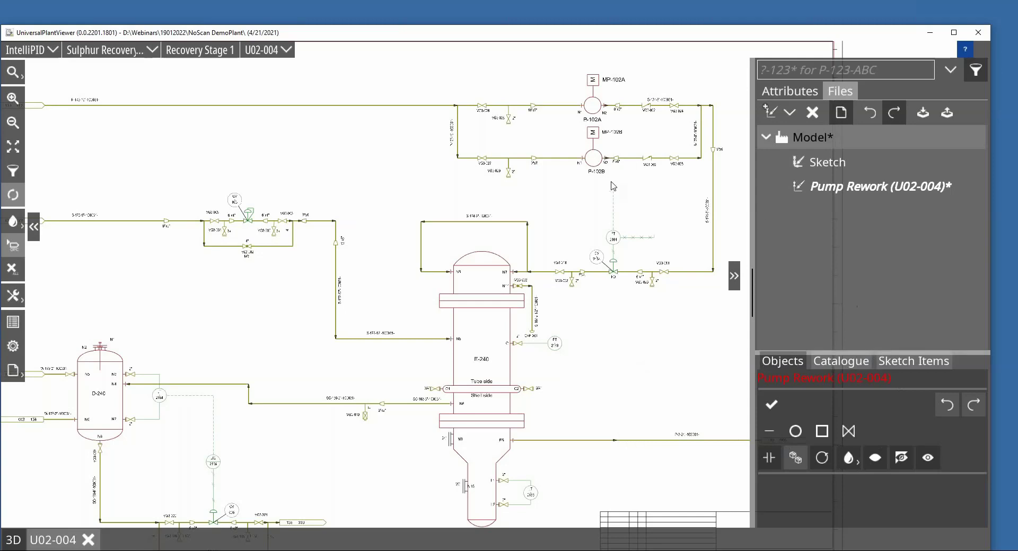
scroll(613, 186, up, 5)
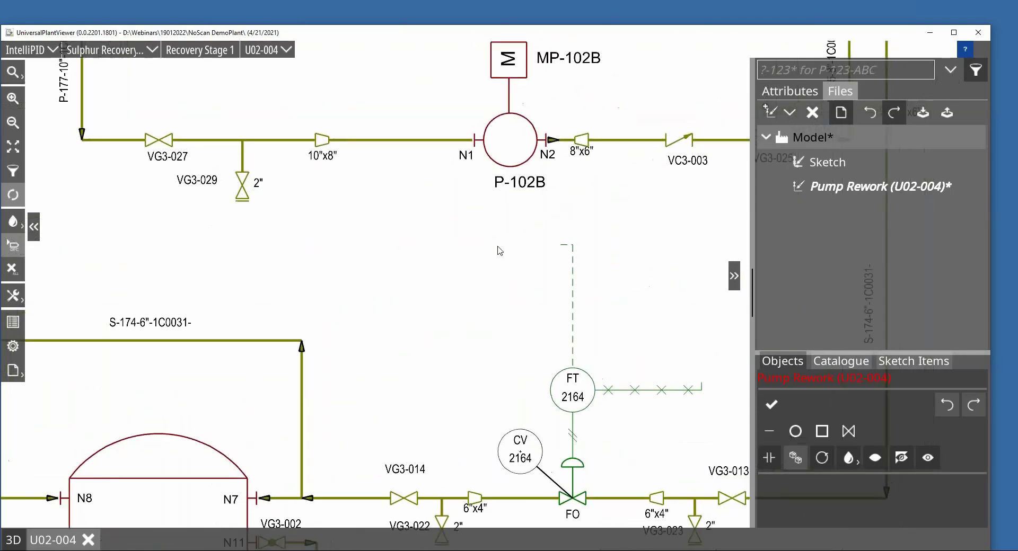
scroll(508, 265, down, 2)
scroll(533, 289, down, 1)
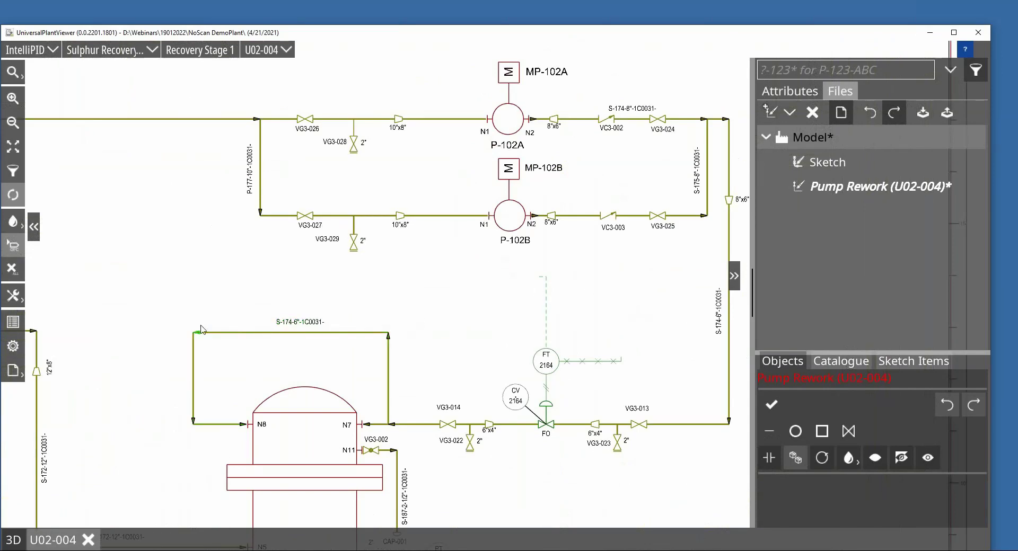
drag(158, 293, 428, 374)
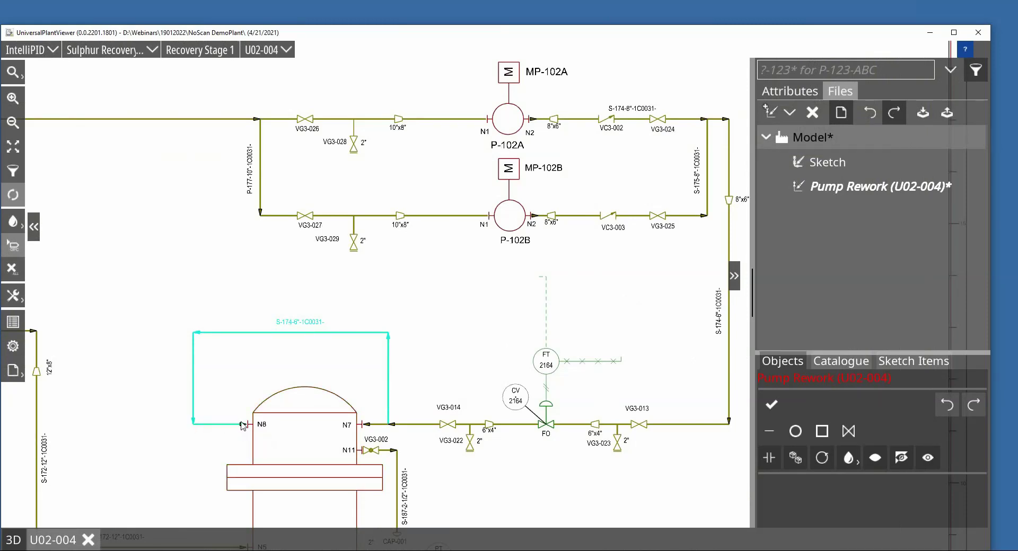
Hide the S-174-6"-1C0031- loop and FT 2164 signal line, briefly previewing hidden objects.
click(602, 362)
click(876, 463)
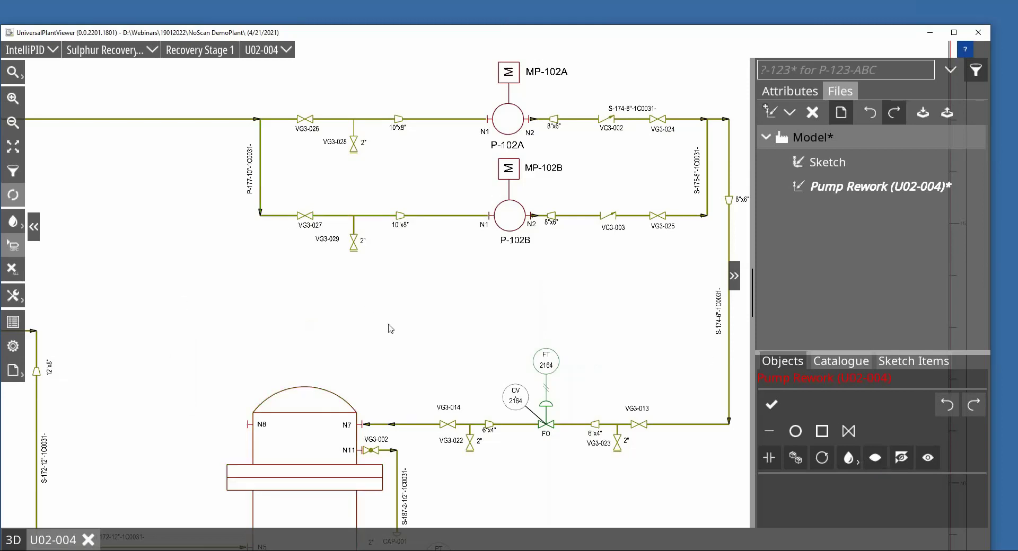
mouse_move(185, 284)
mouse_down()
mouse_move(237, 320)
mouse_move(433, 355)
mouse_up()
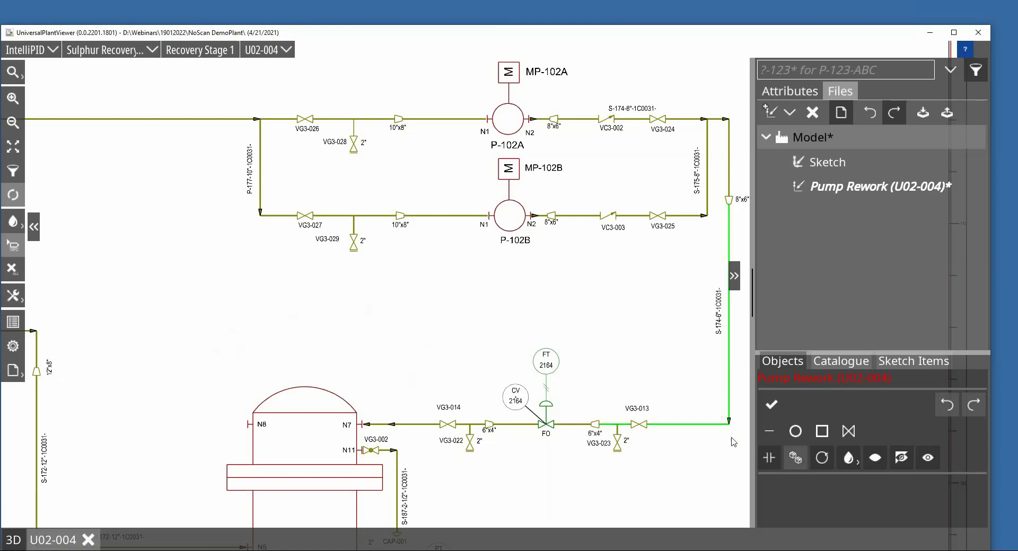
click(903, 459)
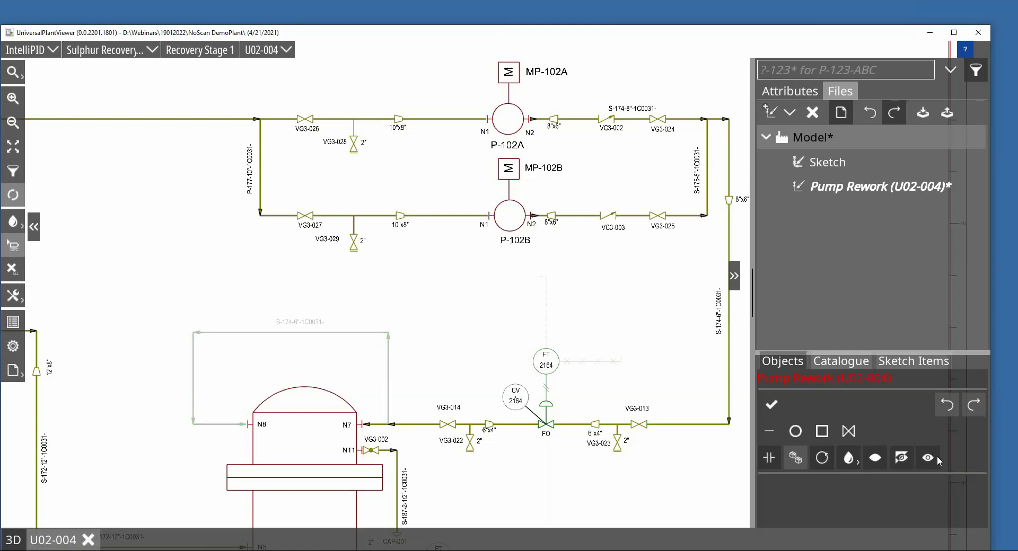
click(906, 459)
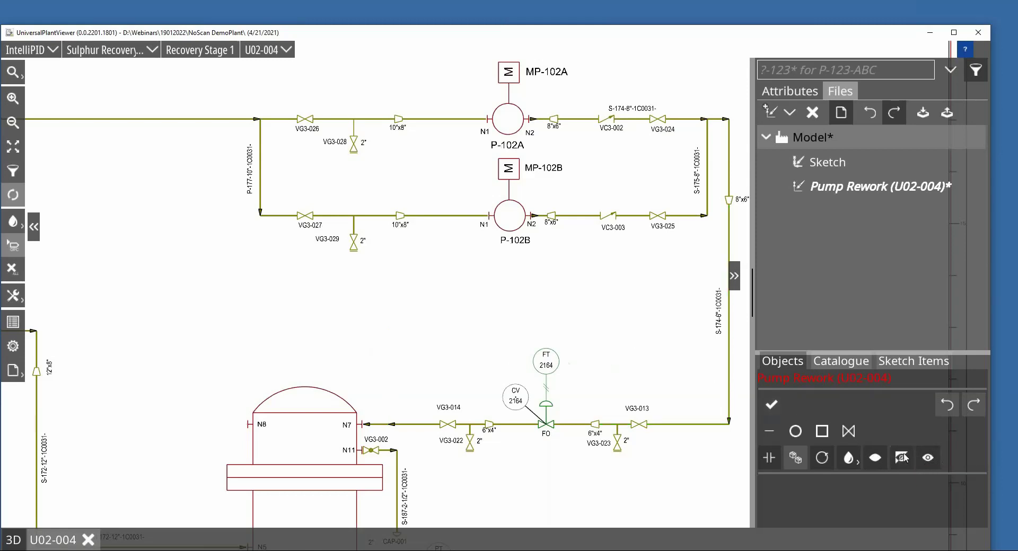
Draw a red sketch line from the left pipe down, across and up to P-102B's discharge pipe.
click(770, 434)
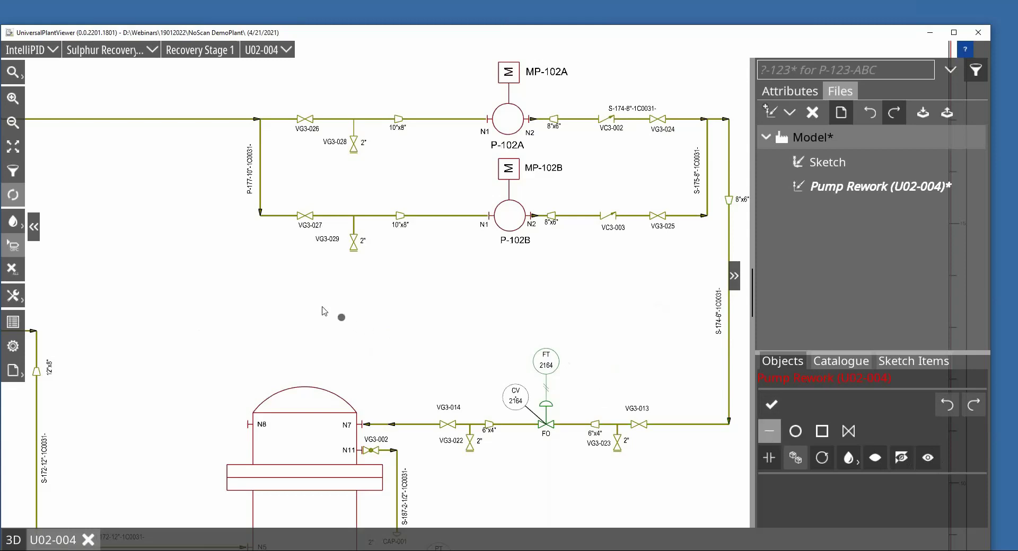
click(260, 216)
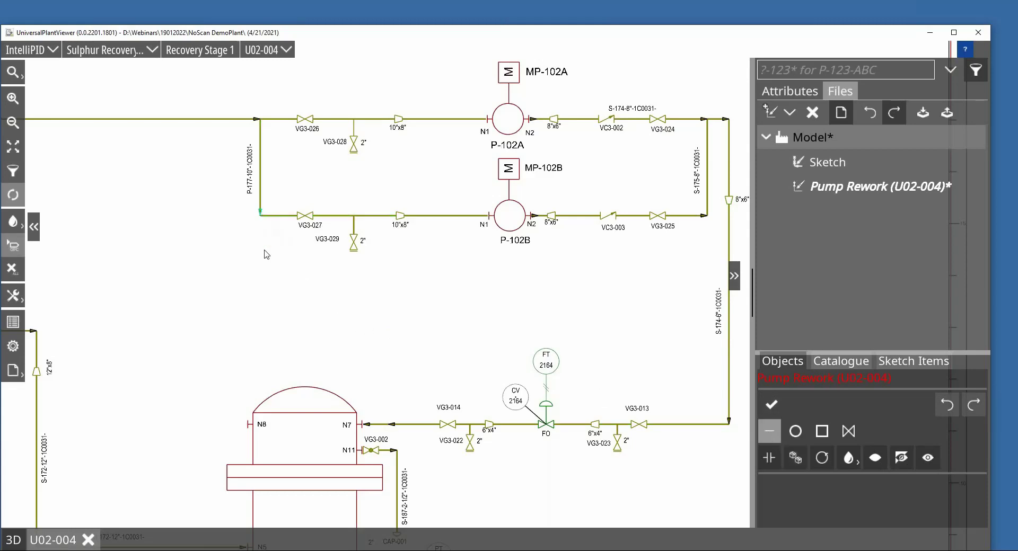
click(268, 316)
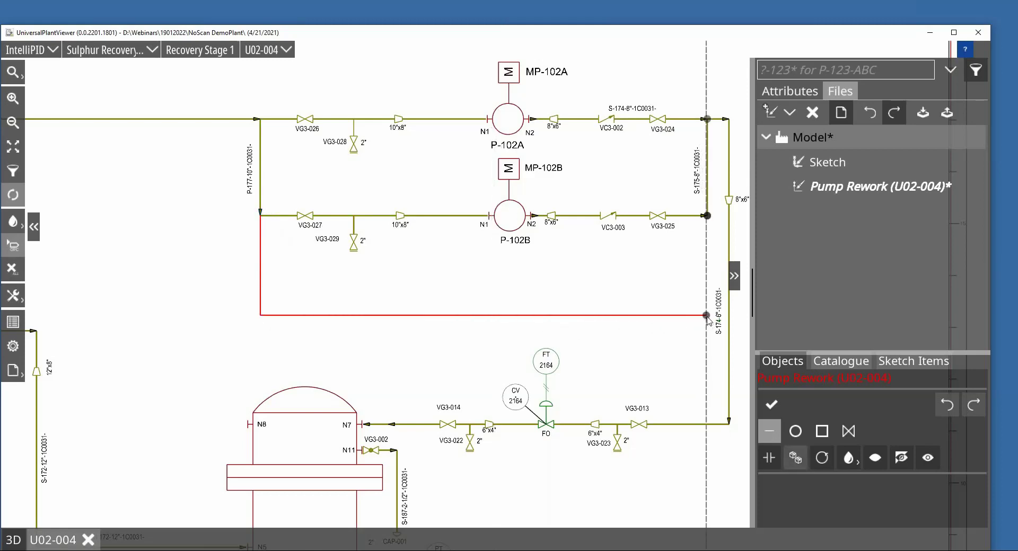
click(705, 316)
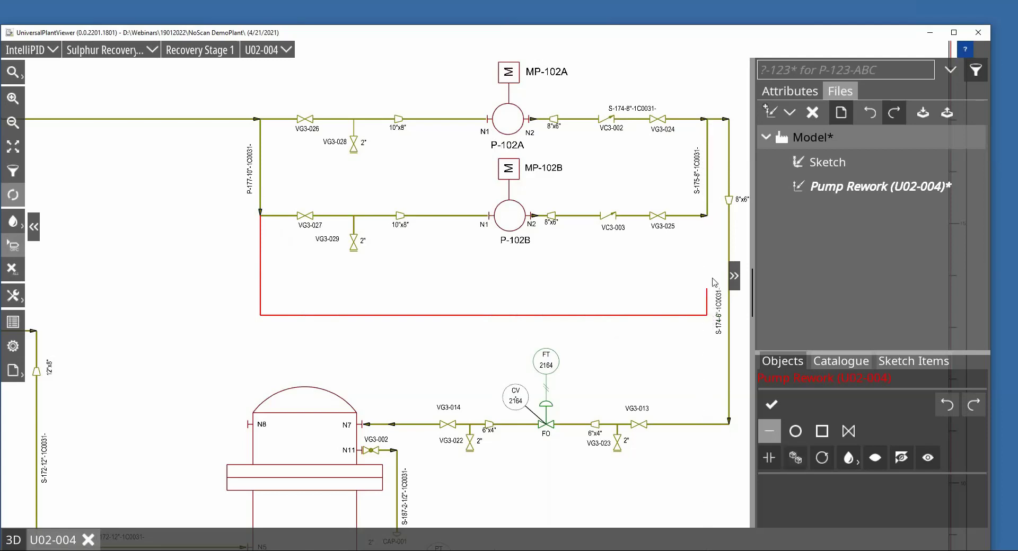
click(710, 217)
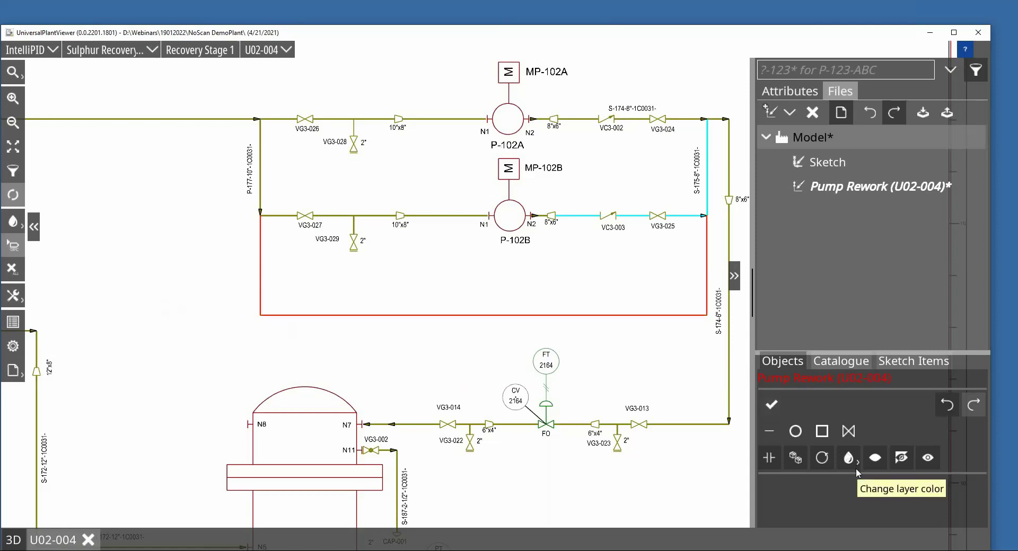
Draw a small sketch circle on the new red route.
click(795, 431)
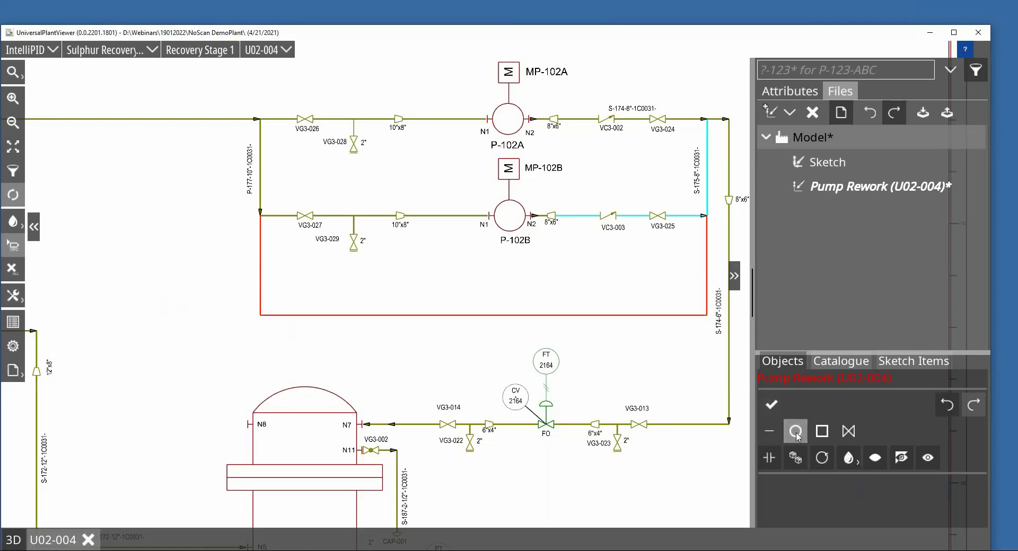
click(510, 315)
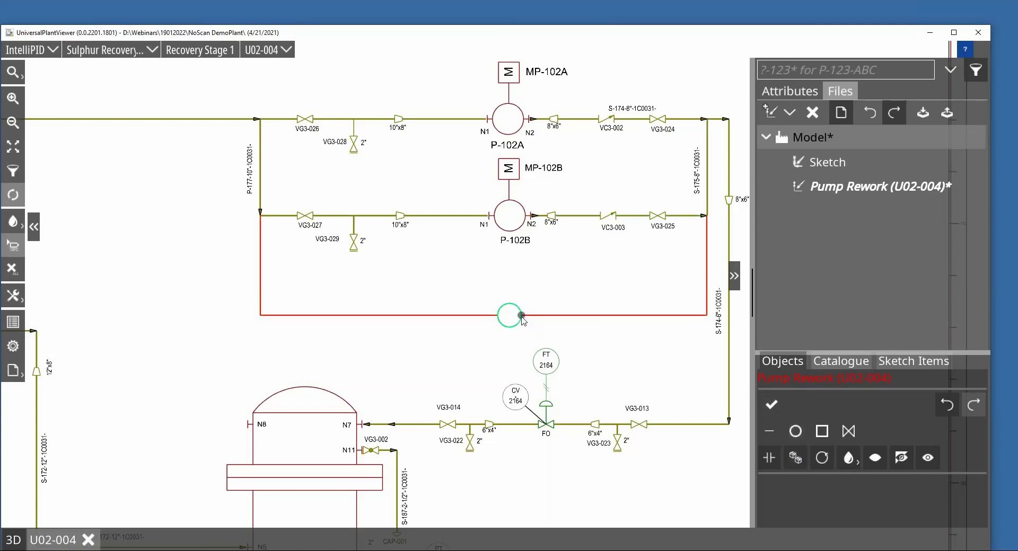
drag(522, 317, 528, 316)
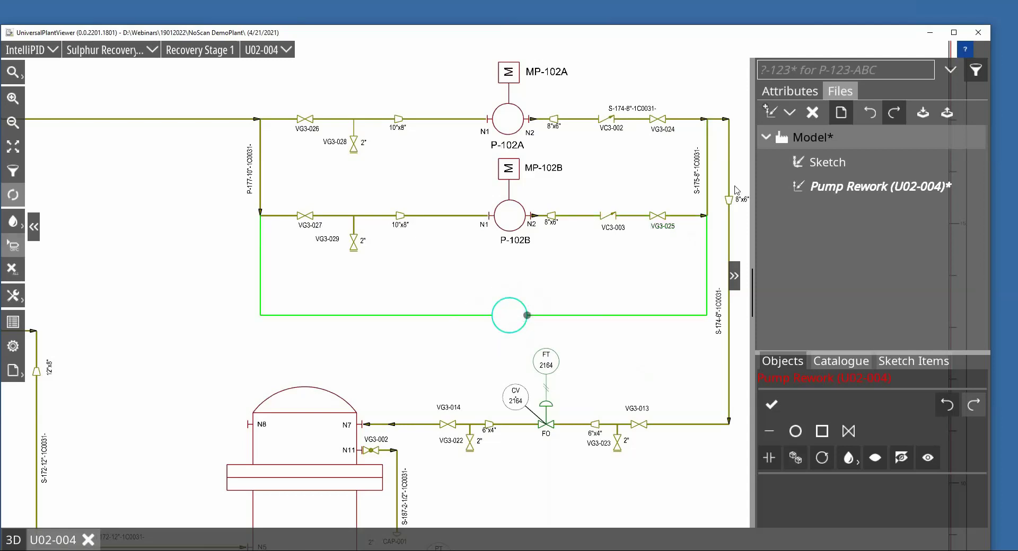
Delete the sketch circle and open the catalogue's Equipment folder.
click(790, 94)
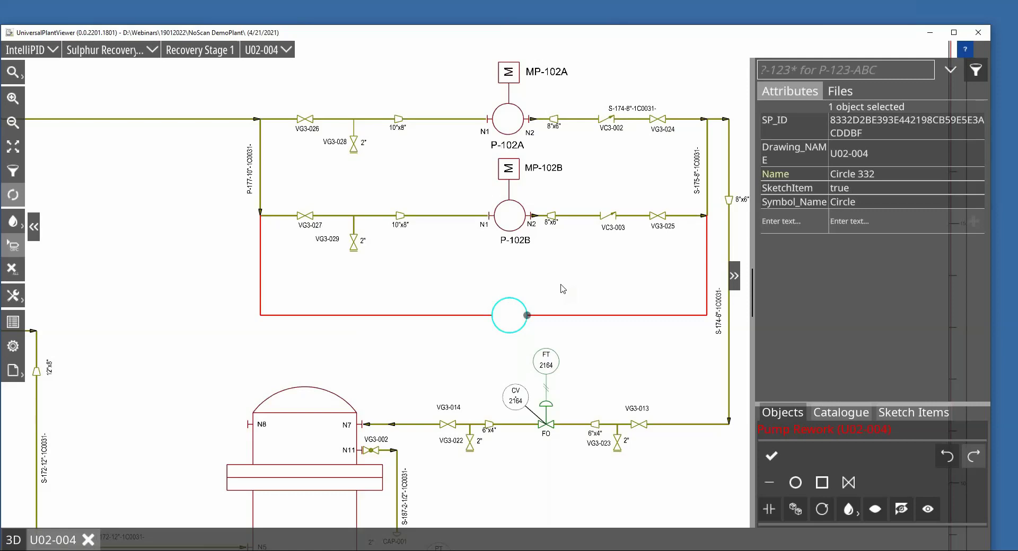
key(Delete)
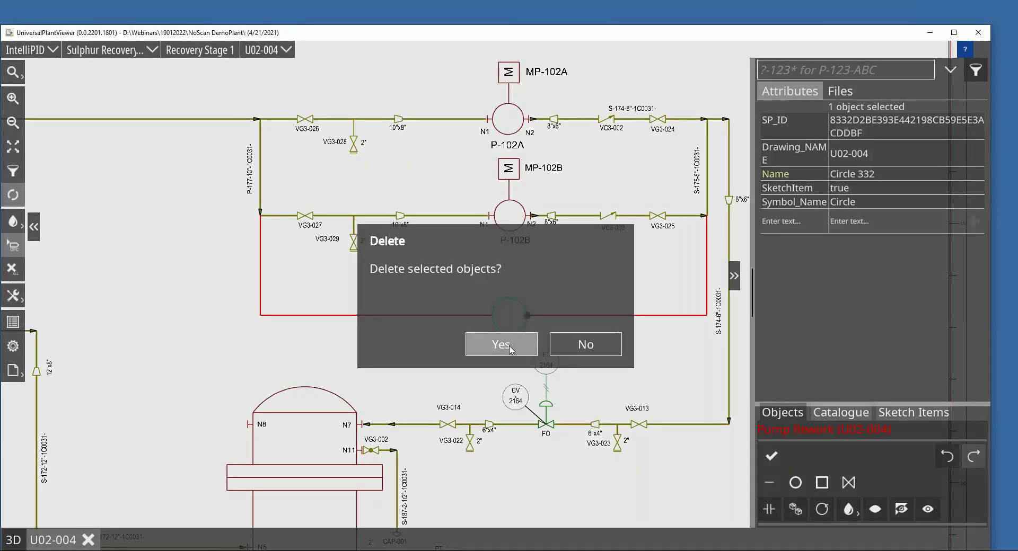
click(501, 344)
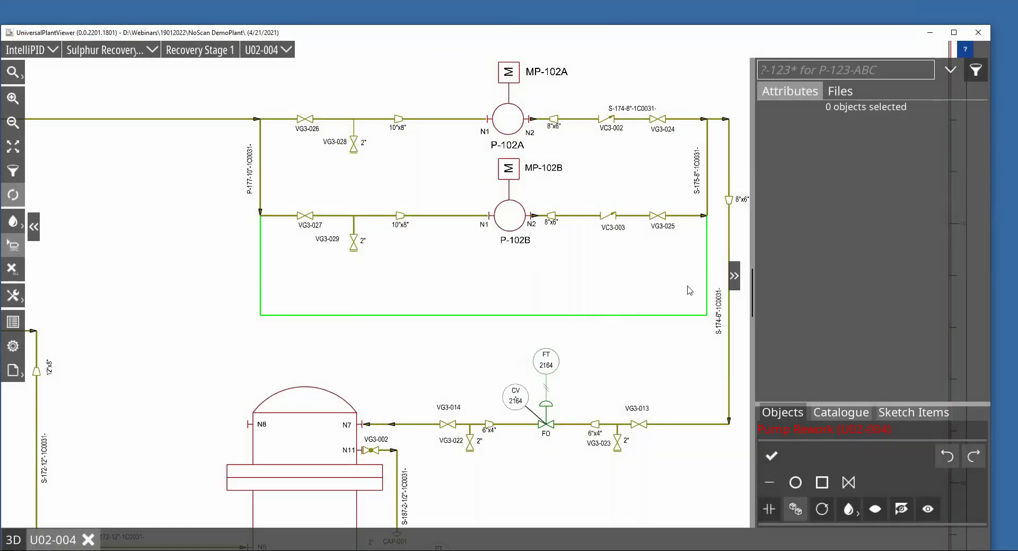
click(841, 413)
click(807, 463)
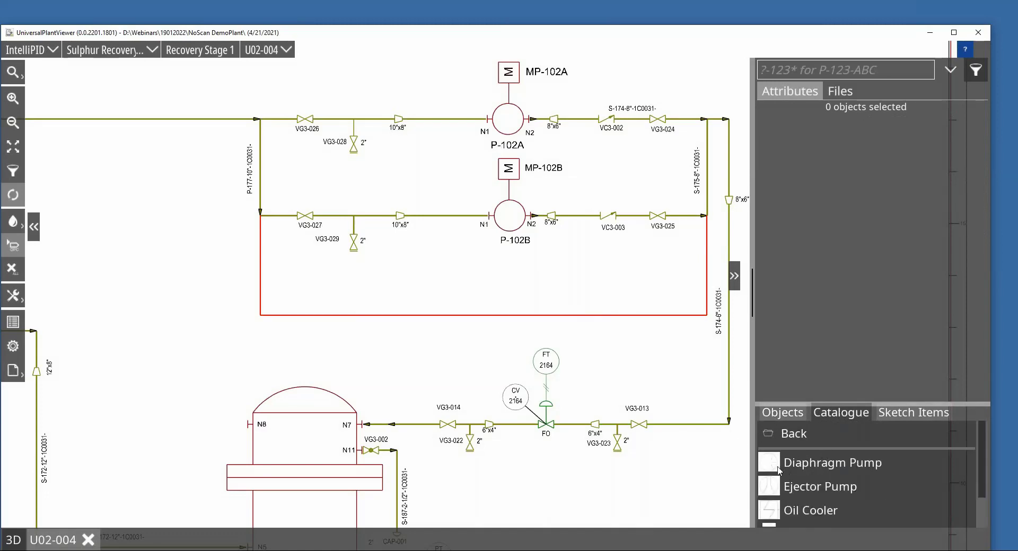
Place a Diaphragm Pump on the red bypass loop and set its scale to 1.25.
drag(773, 468, 514, 319)
scroll(524, 337, up, 3)
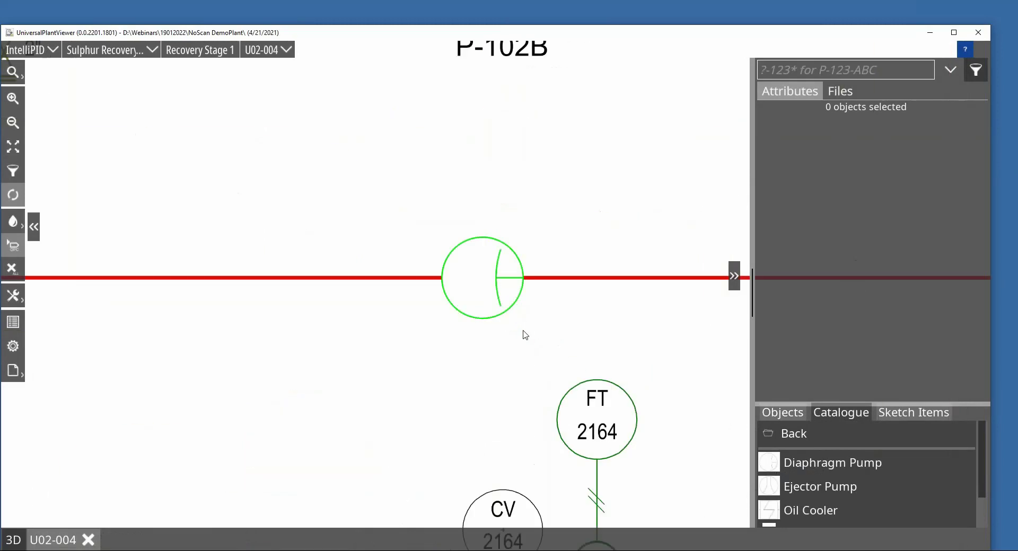
click(507, 312)
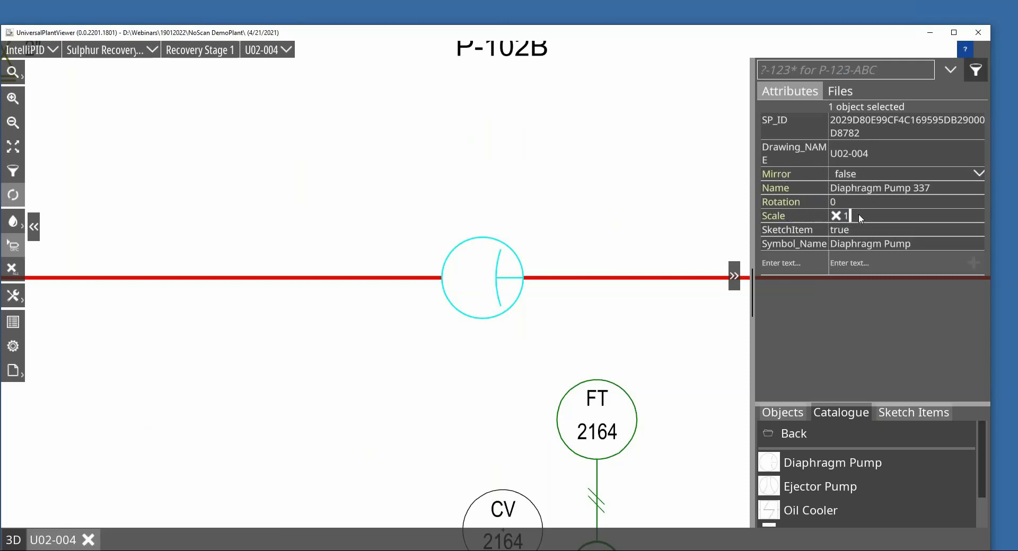
key(Return)
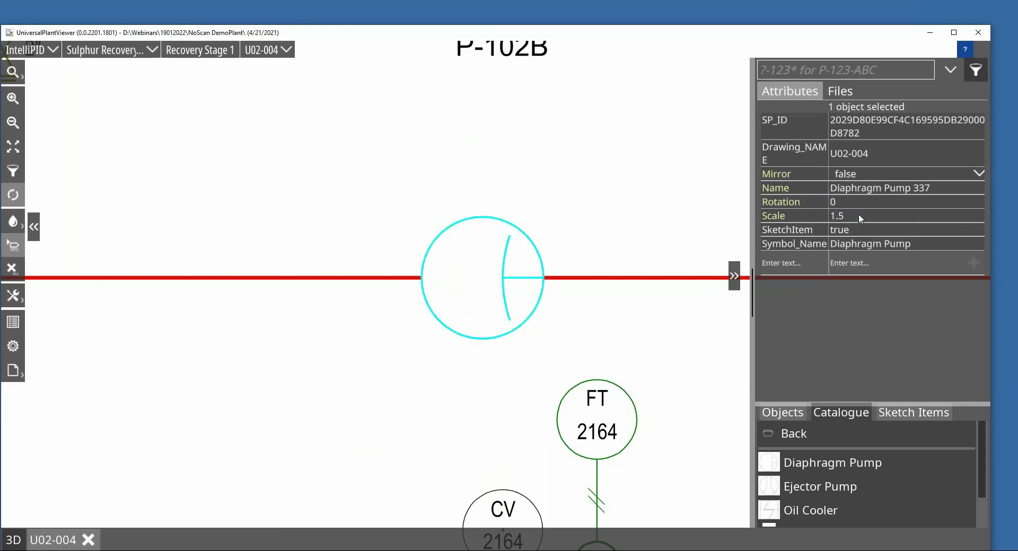
click(863, 214)
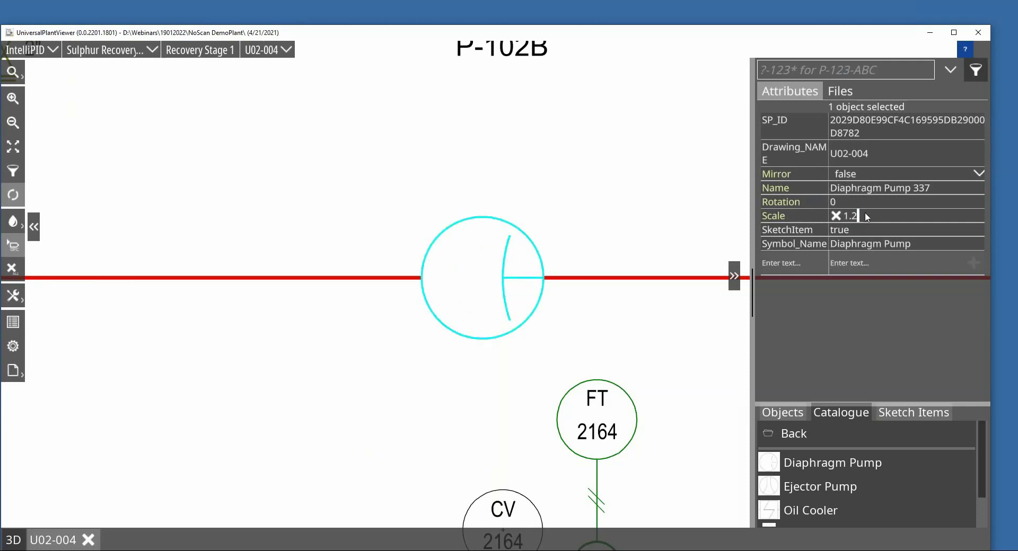
key(Return)
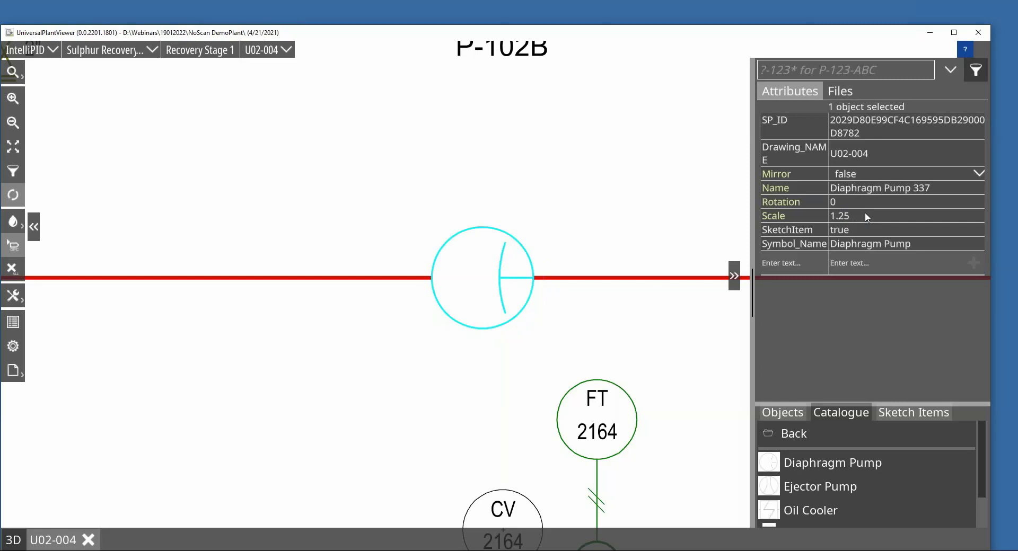
Try mirroring and a 90° rotation on the pump, leaving mirror off and rotation 0.
click(878, 169)
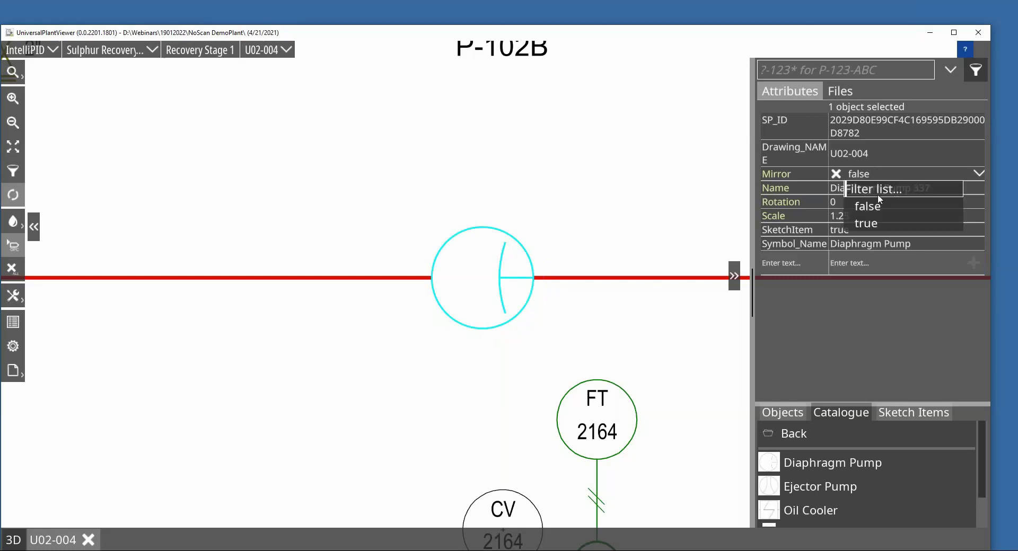
click(867, 221)
click(869, 175)
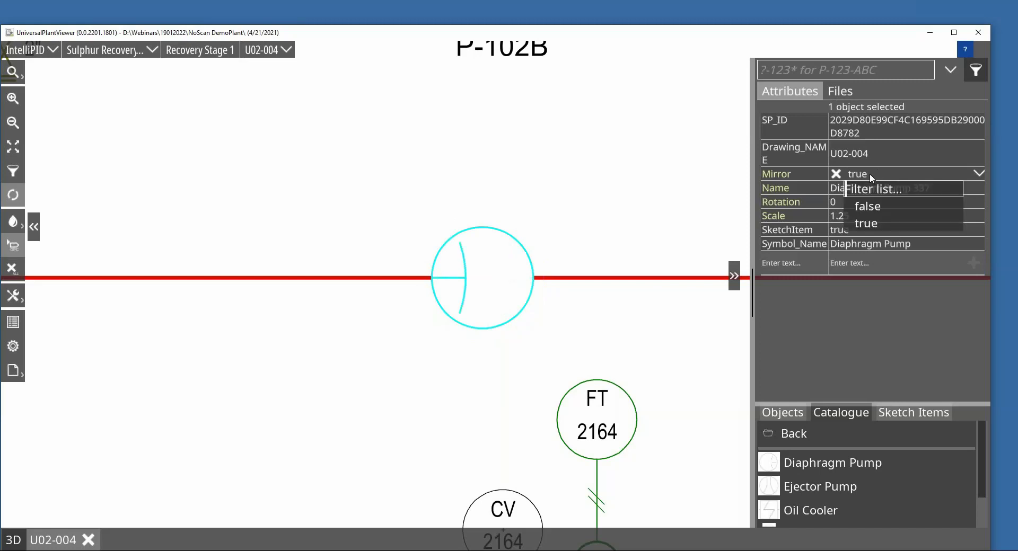
click(876, 210)
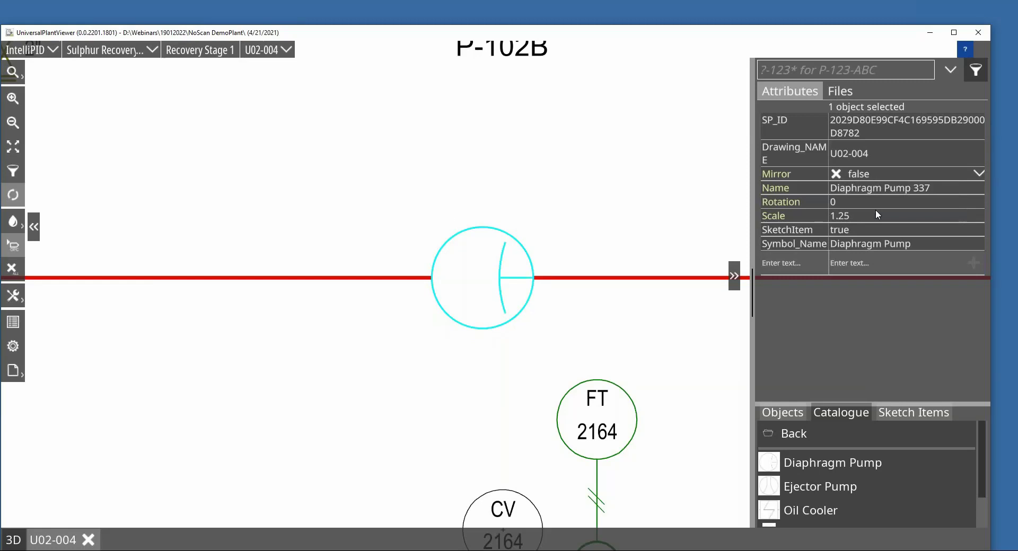
click(869, 202)
key(Return)
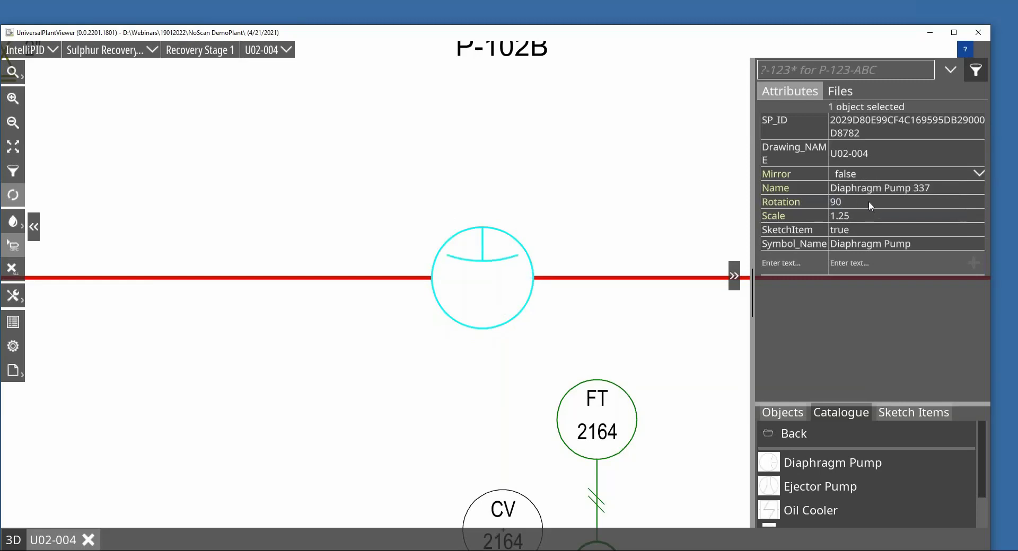
text(0)
key(Return)
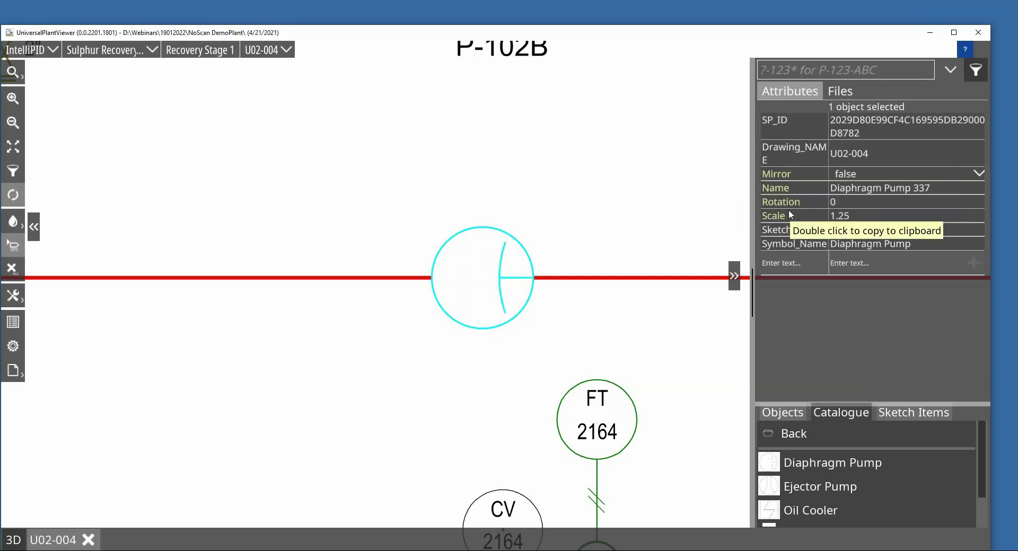
click(791, 413)
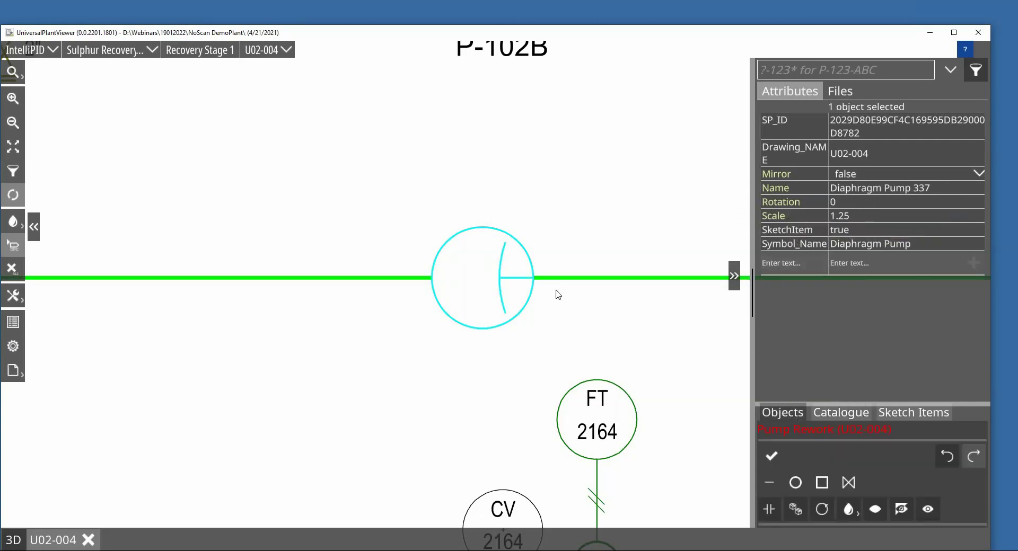
scroll(557, 292, down, 3)
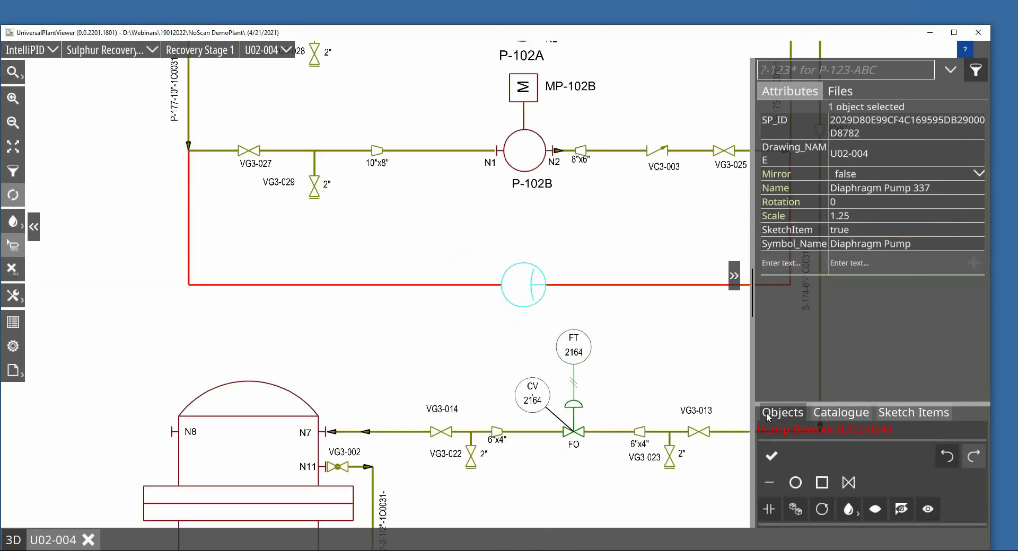
Rotate 'Diaphragm Pump 337' to 180° with the rotate handle and mirror it.
click(821, 510)
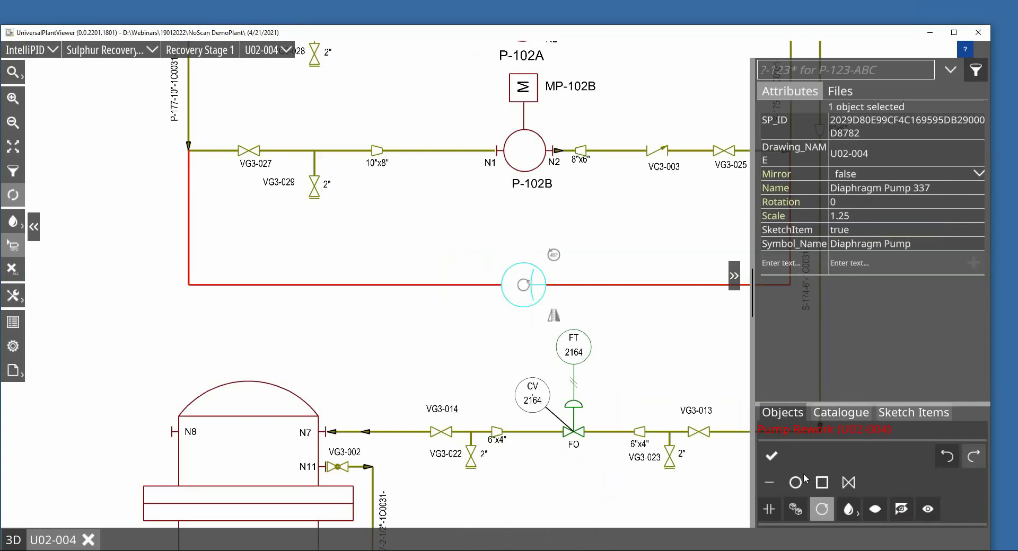
mouse_move(555, 257)
mouse_down()
mouse_move(530, 245)
mouse_move(493, 276)
mouse_up()
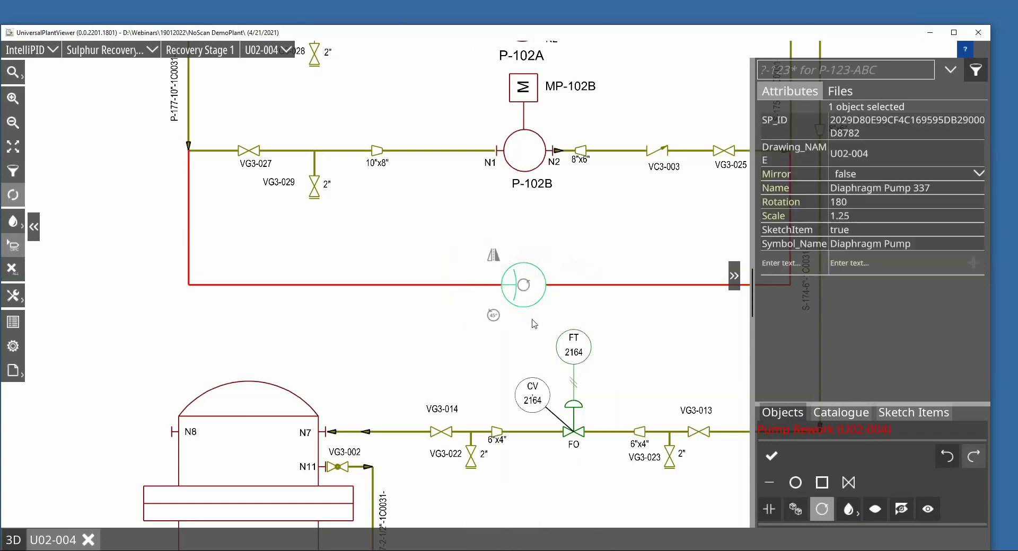
click(493, 257)
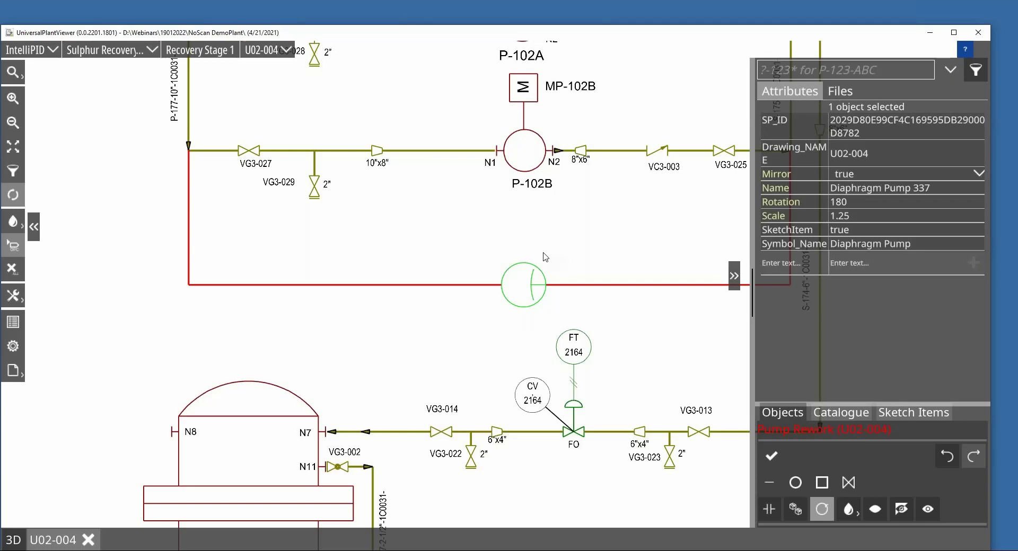
drag(634, 325, 545, 348)
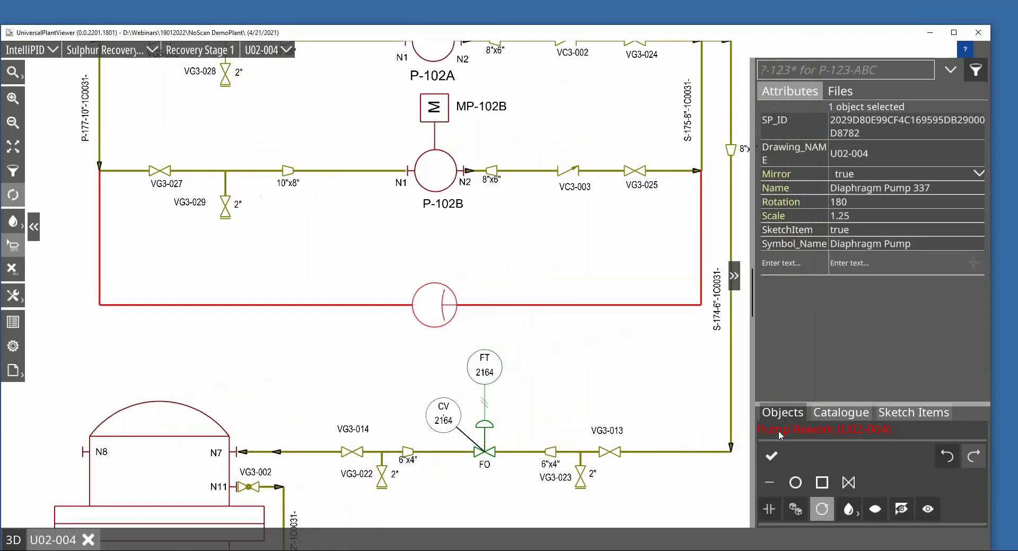
Place a valve at scale 1.25 on the loop's right leg and copy it onto the left leg.
click(849, 483)
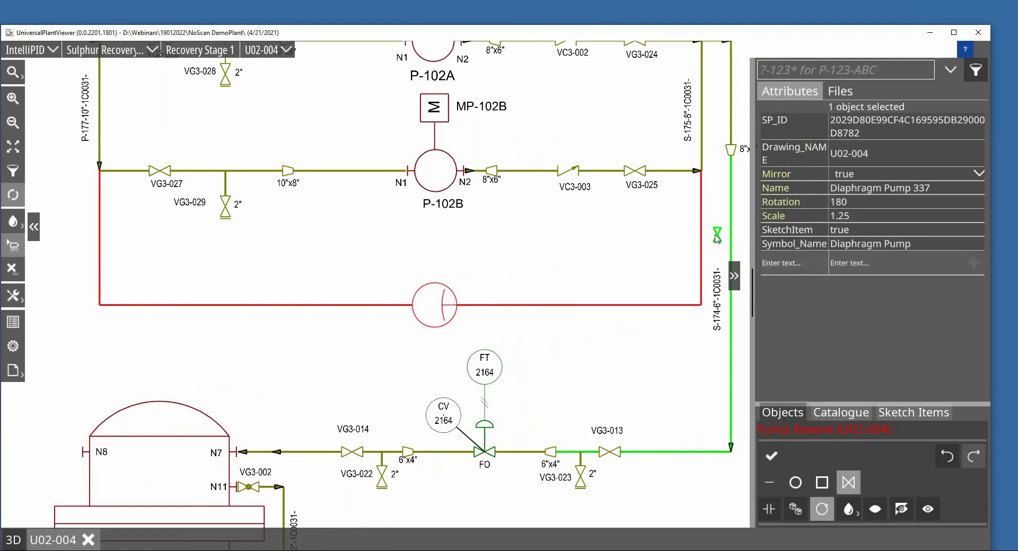
click(701, 244)
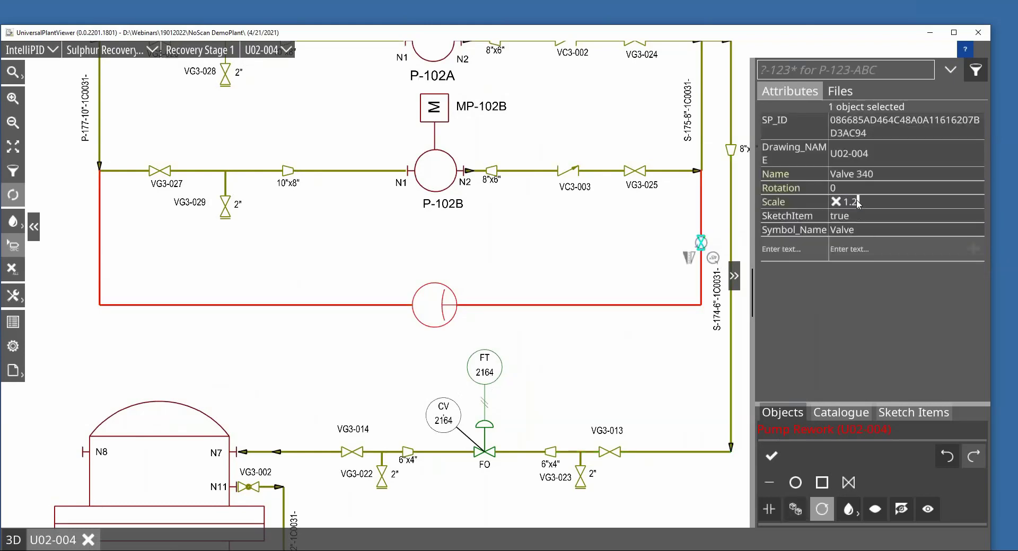
text(5)
key(Return)
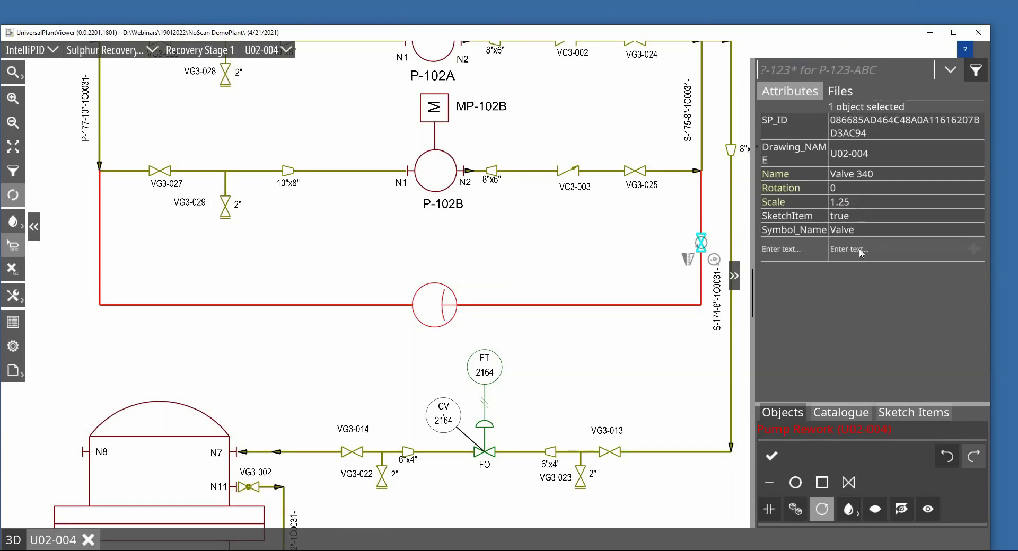
click(795, 510)
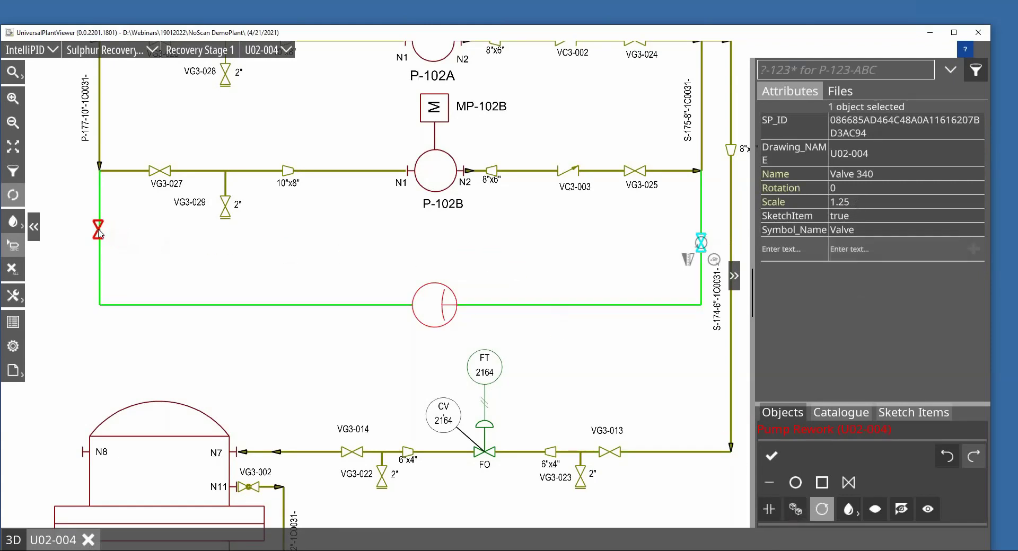
click(99, 232)
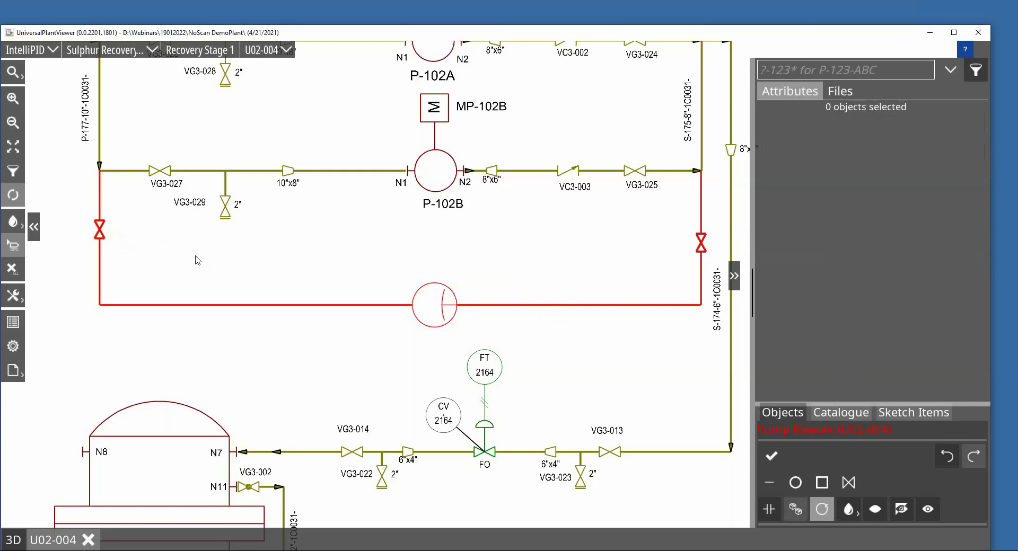
Copy check valve VC3-003 onto the loop's bottom line.
click(573, 172)
click(795, 509)
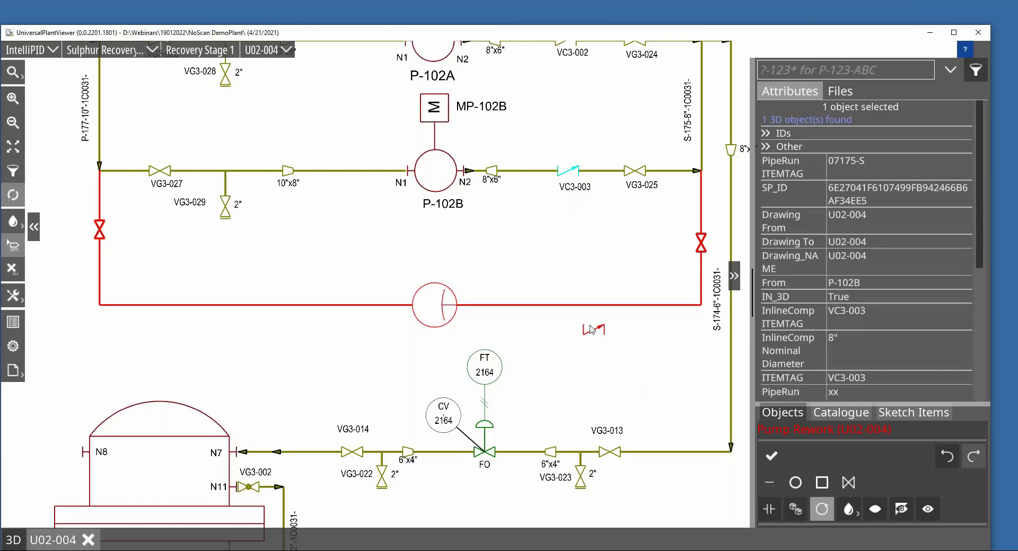
click(571, 307)
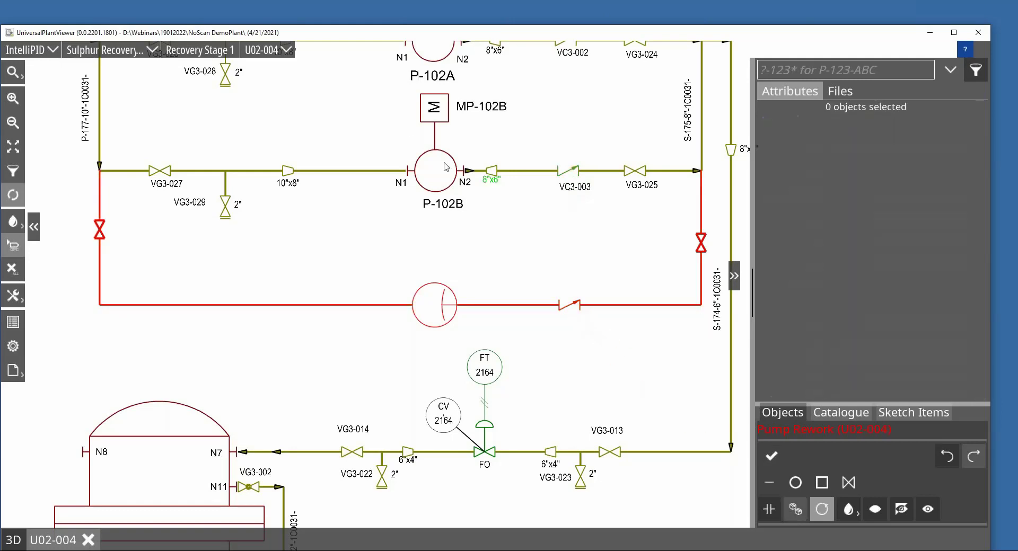
Copy motor MP-102B so it sits above the new diaphragm pump.
click(436, 109)
ctrl+click(436, 112)
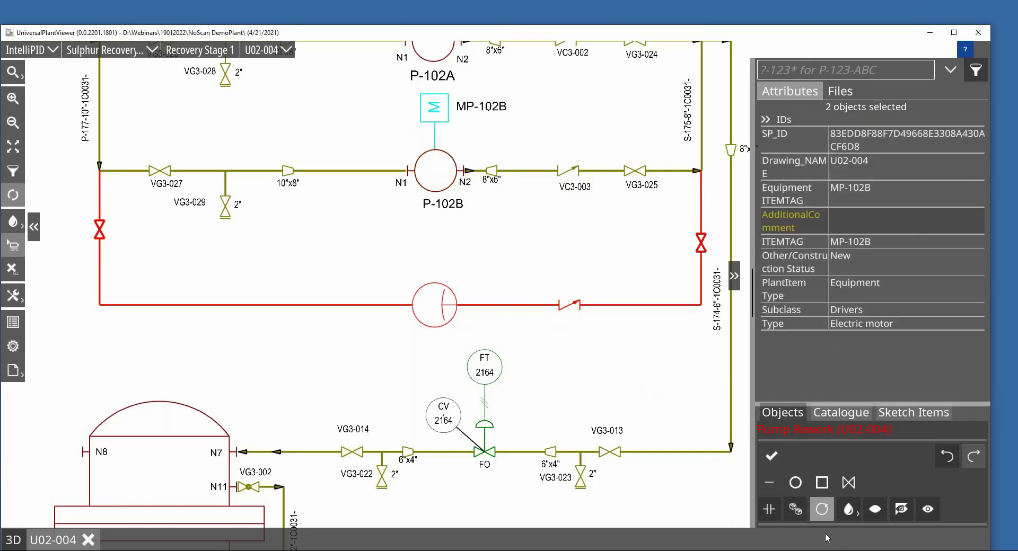
click(795, 509)
click(436, 259)
click(504, 265)
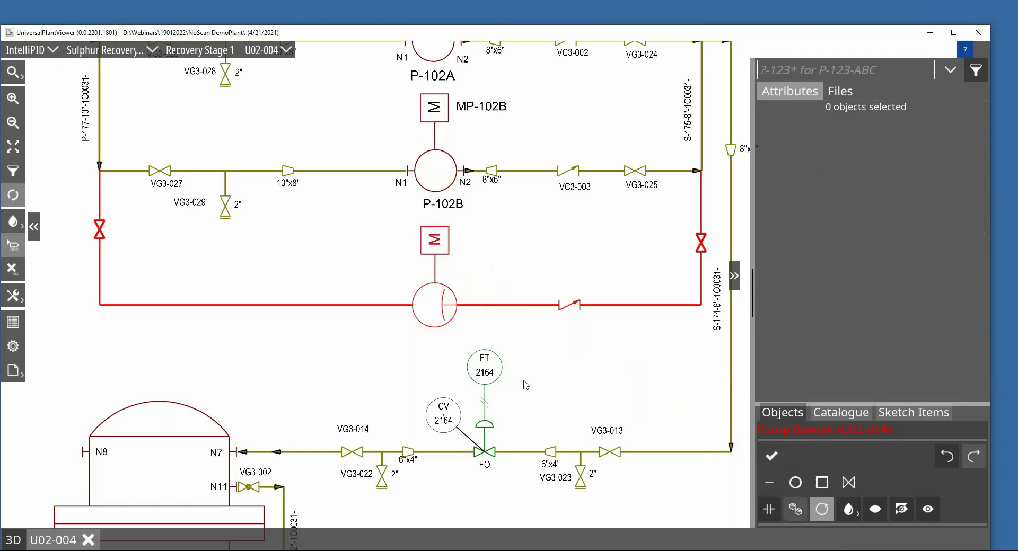
click(823, 512)
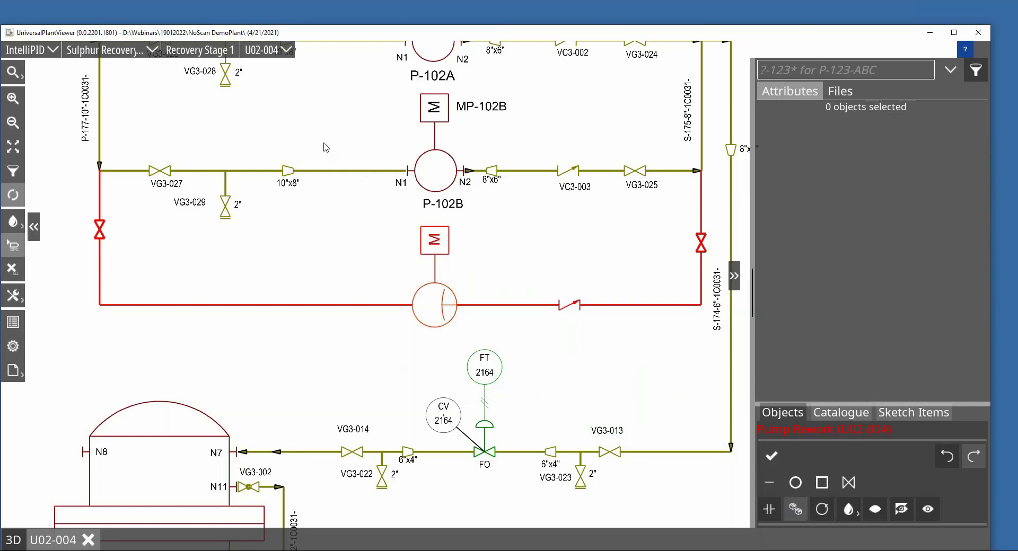
Copy the 10"x8" reducer onto the lower red pipe.
click(288, 170)
click(848, 510)
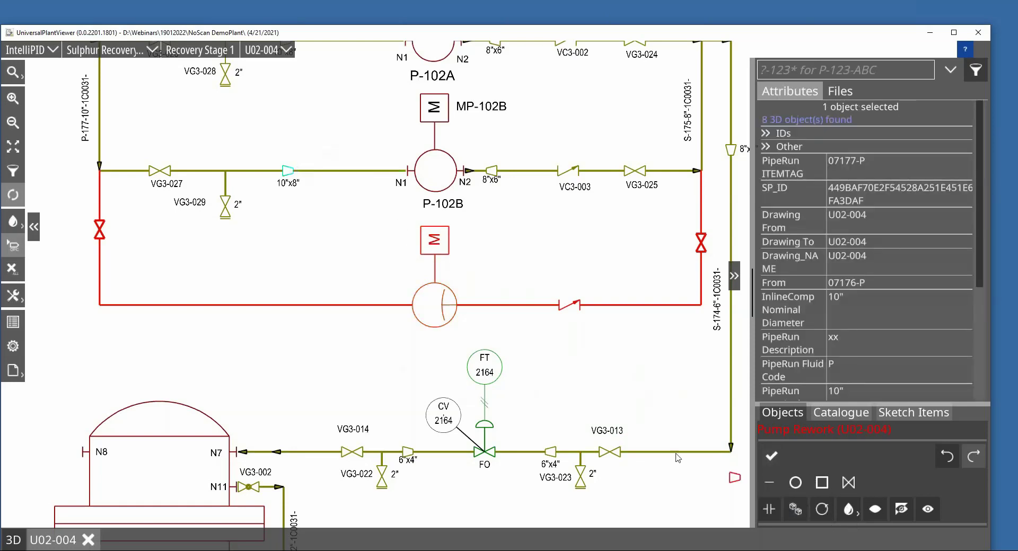
click(295, 303)
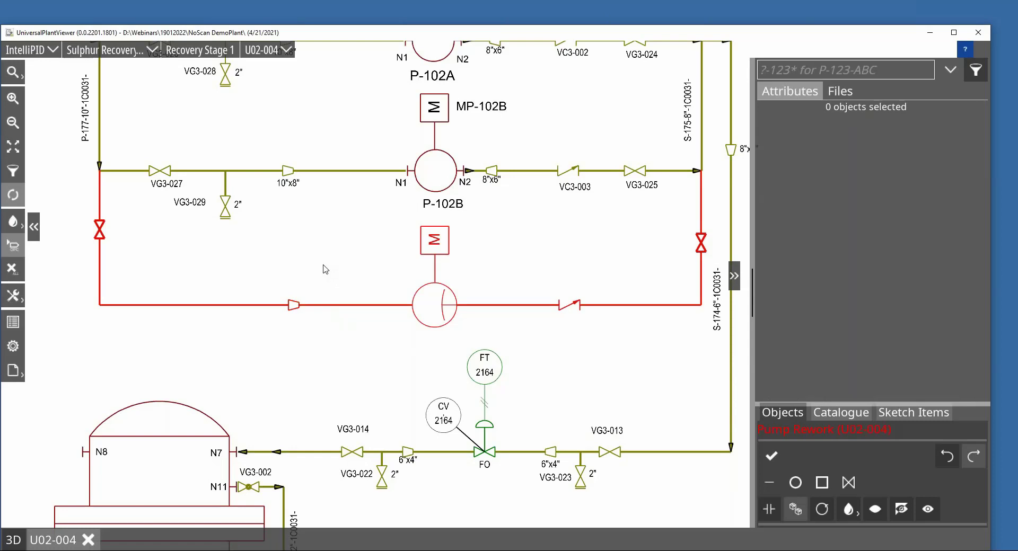
Name the new diaphragm pump P-102C and the left loop valve V400.
click(439, 330)
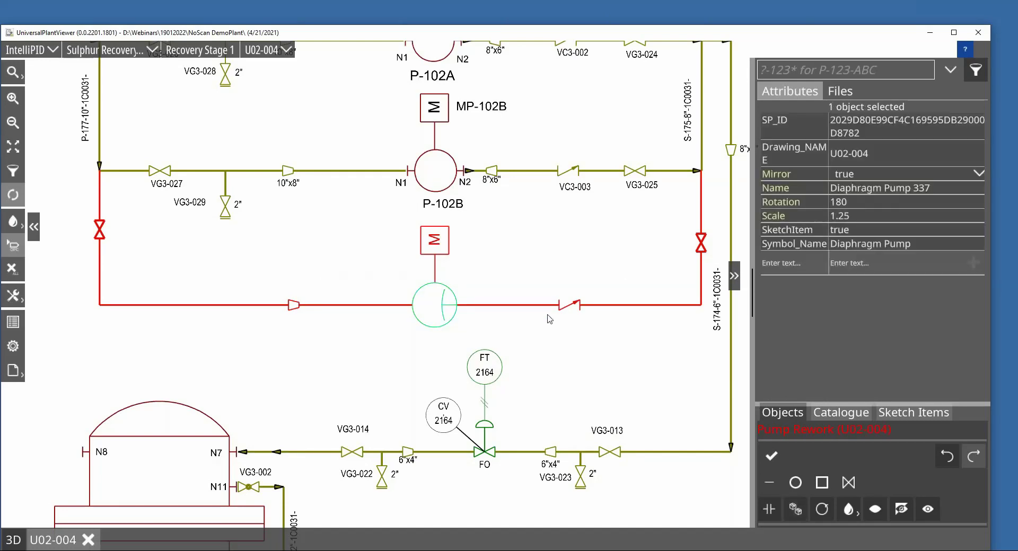
click(880, 188)
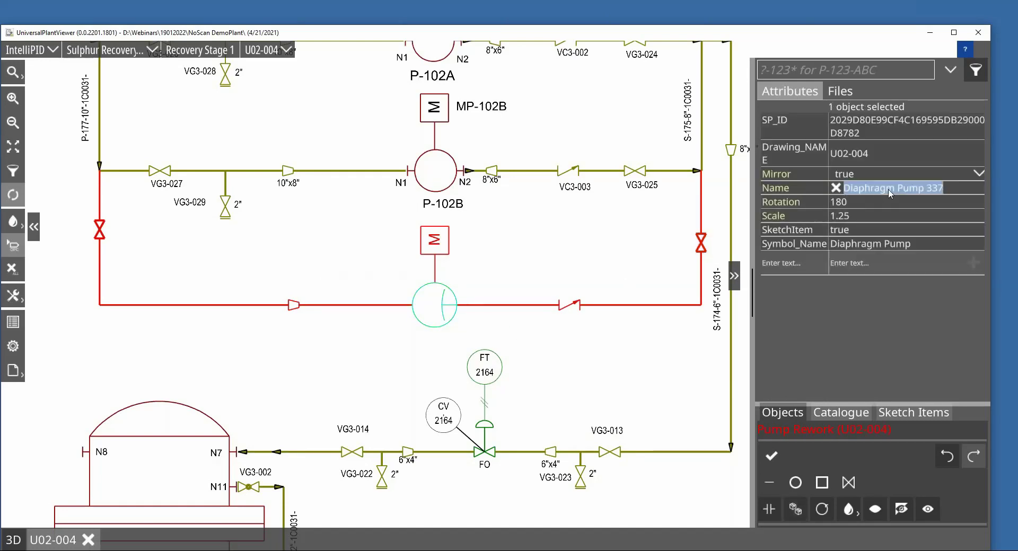
text(P)
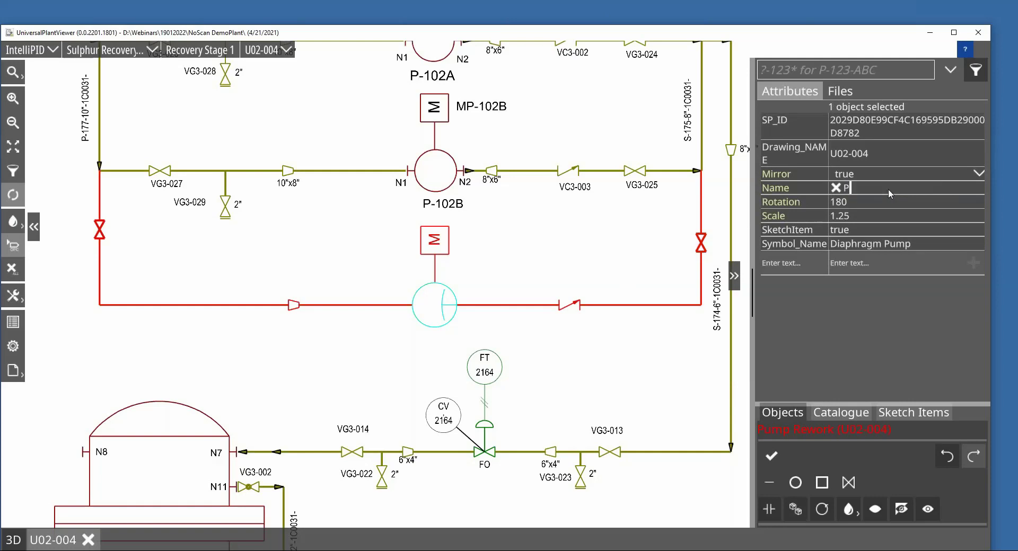
text(-102C)
key(Return)
click(103, 233)
click(886, 174)
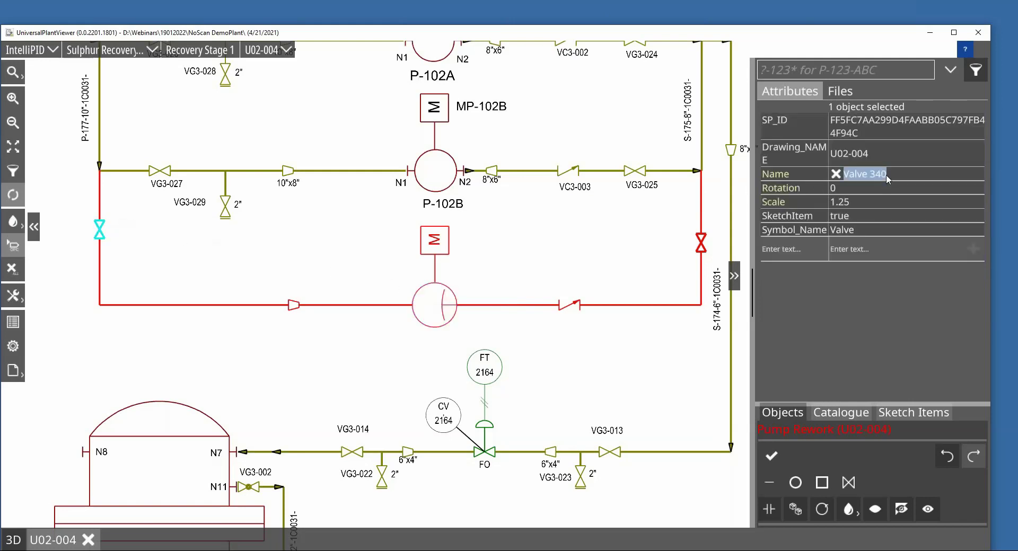
text(V400)
key(Return)
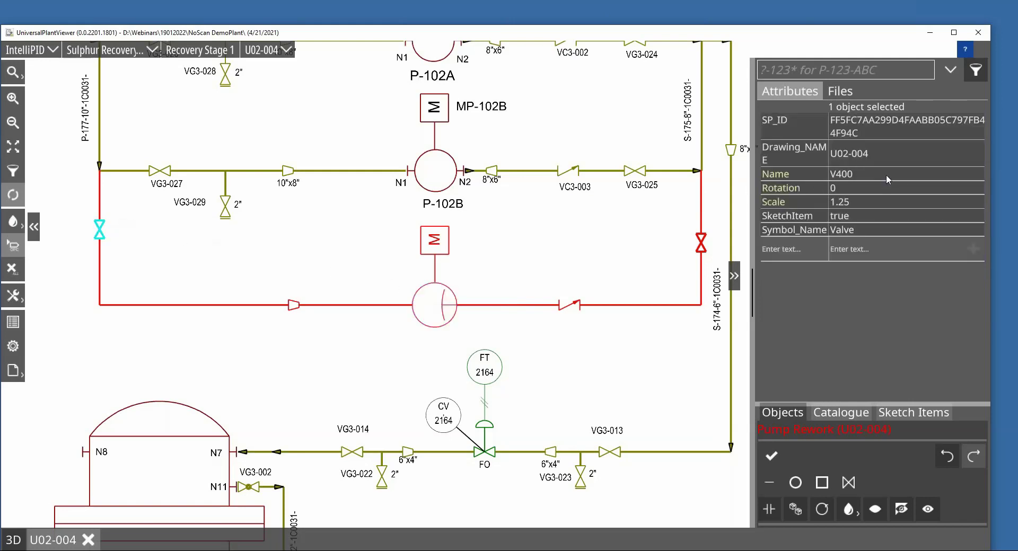
Name the check valve V401 and the reducer 8" x 6", moving the reducer's label closer to it.
click(569, 305)
click(871, 172)
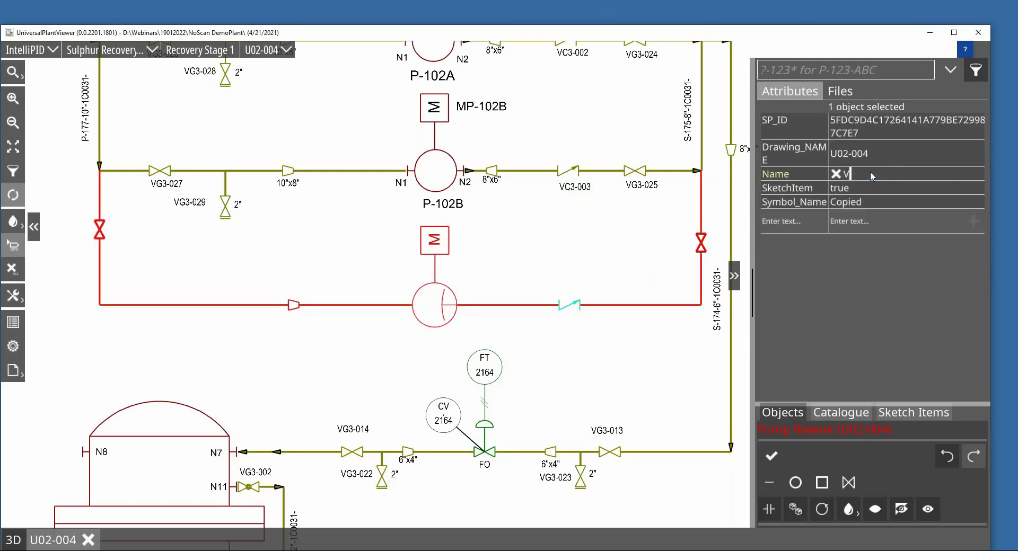
text(V401)
key(Return)
click(293, 306)
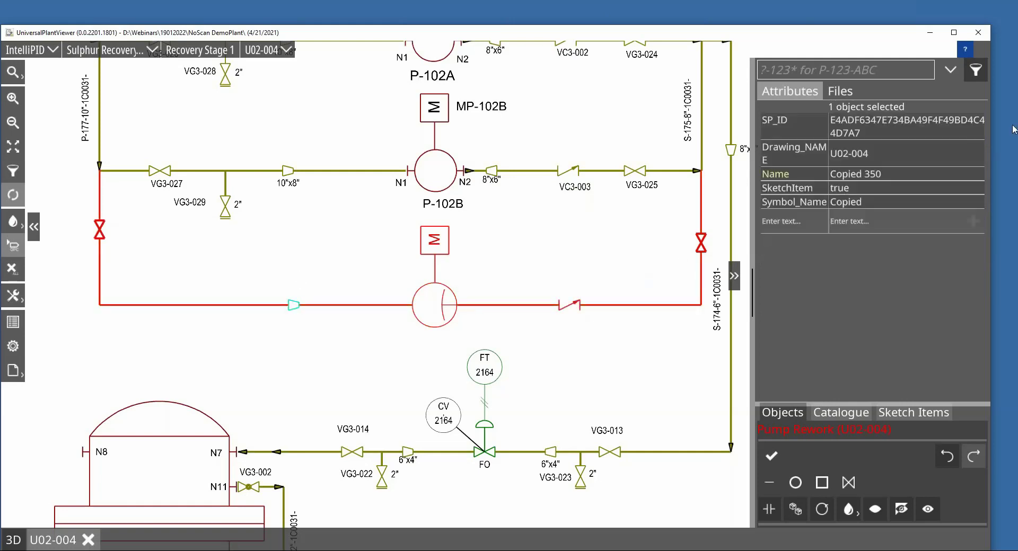
click(885, 173)
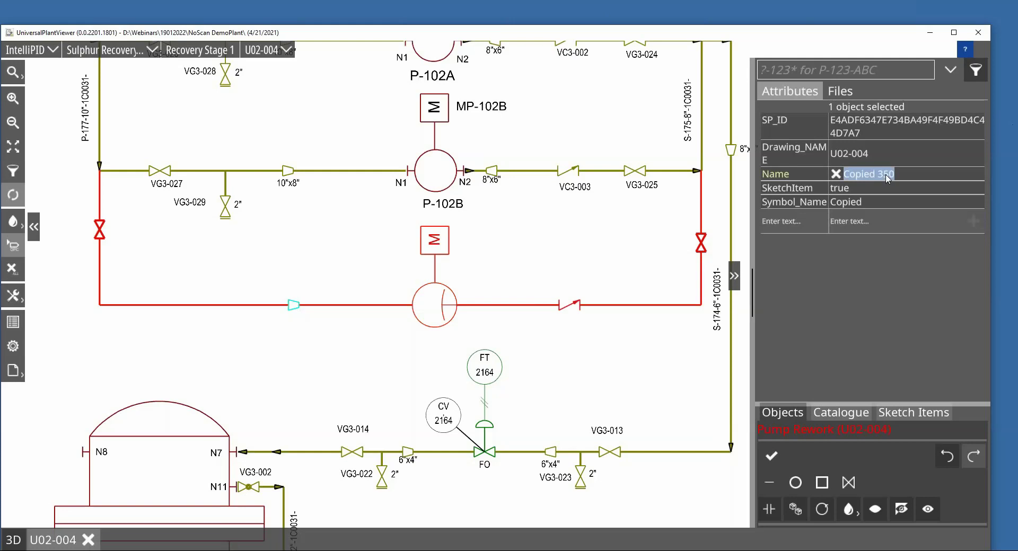
text(8)
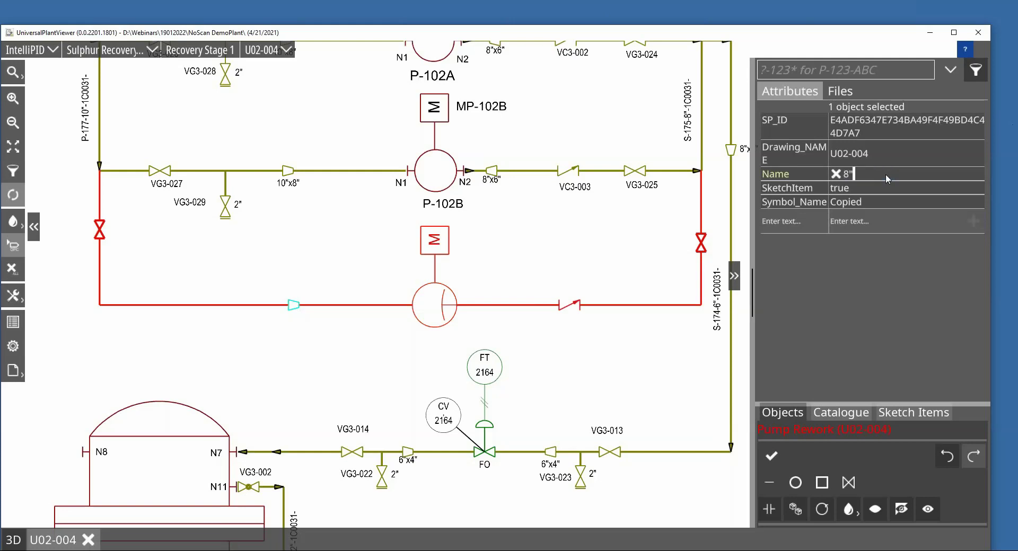
text(" x $)
key(BackSpace)
key(Return)
drag(297, 318, 291, 322)
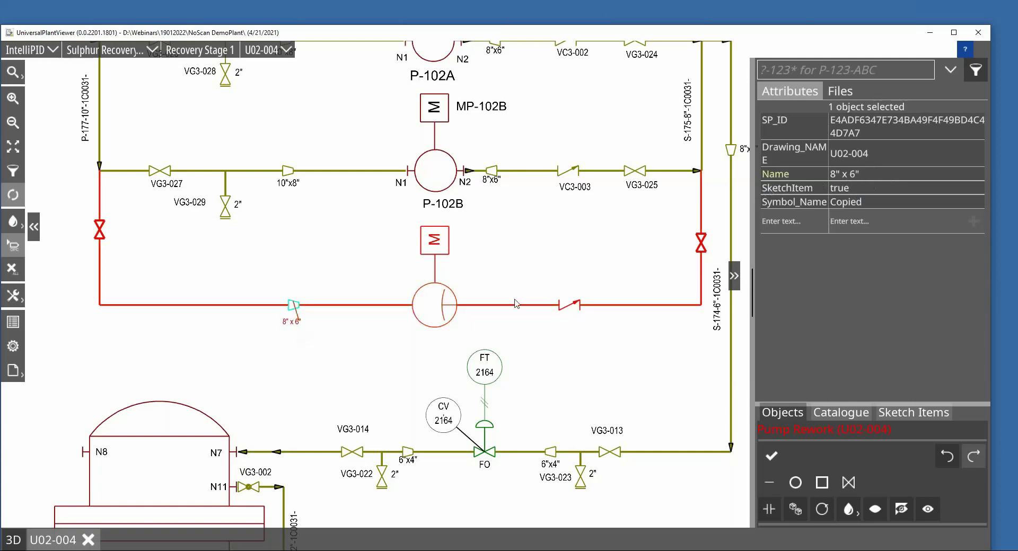
click(843, 92)
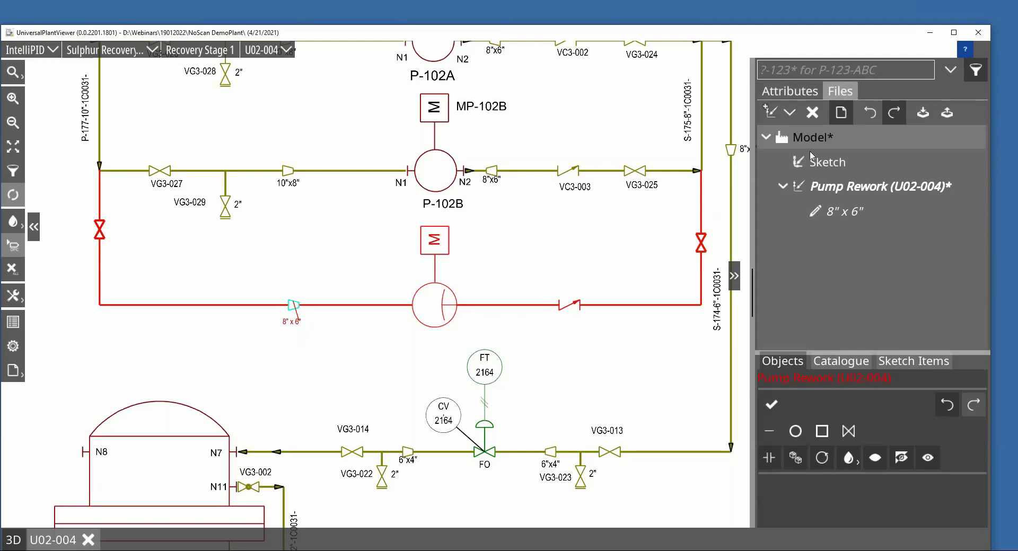
Add name labels for valve V400 and pump P-102C, dragging the labels beside their symbols.
mouse_move(975, 213)
click(100, 230)
click(790, 92)
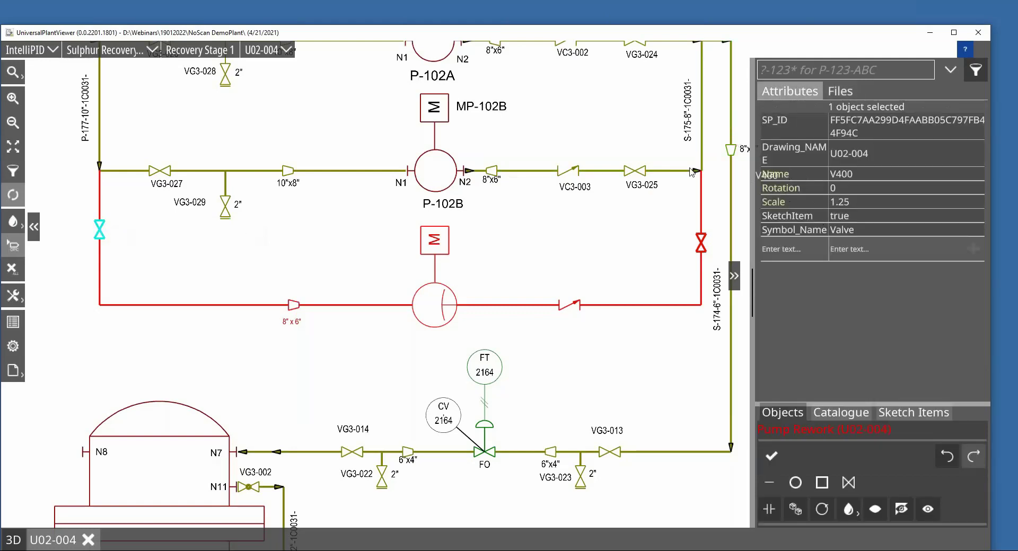
click(100, 229)
click(444, 326)
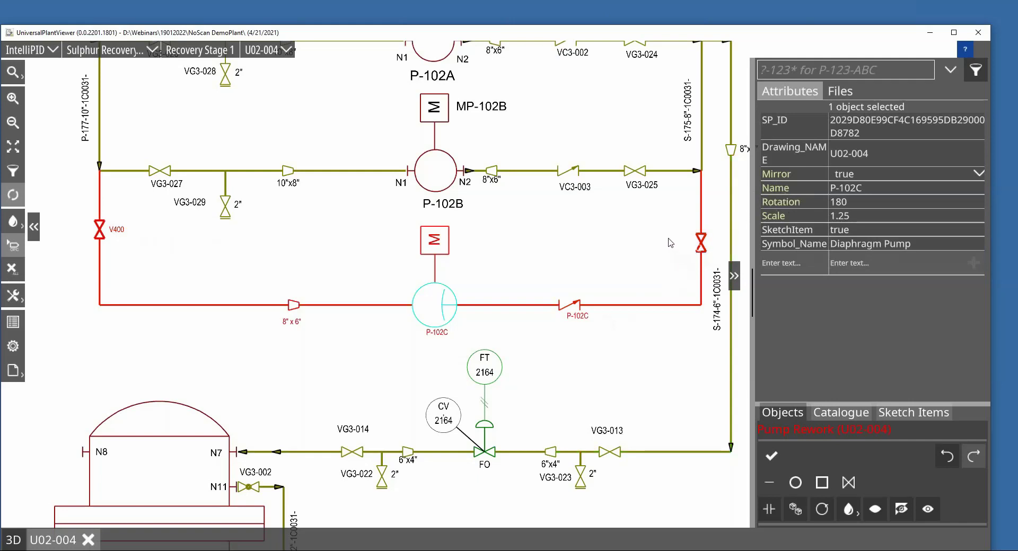
drag(672, 239, 673, 252)
drag(580, 321, 570, 327)
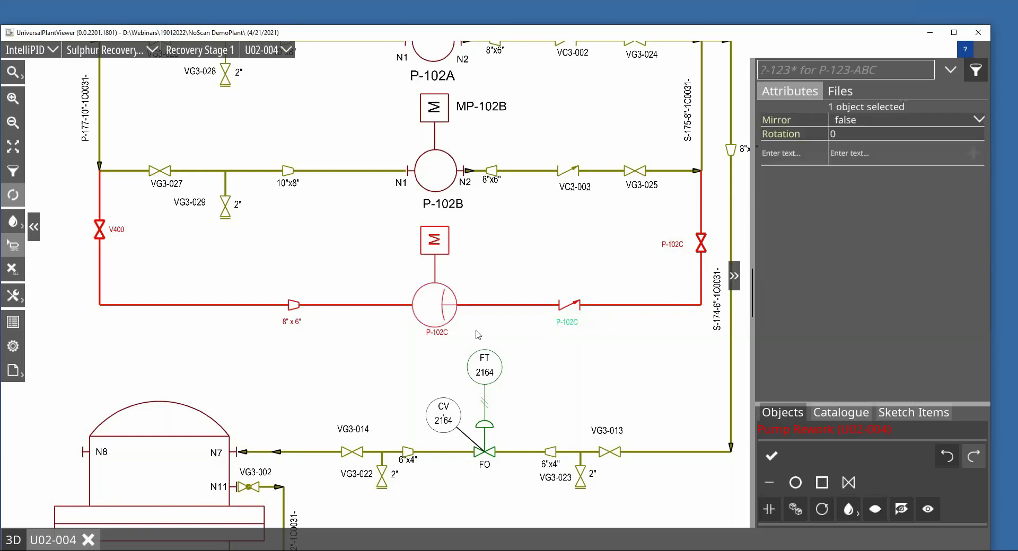
drag(436, 342, 436, 344)
click(448, 328)
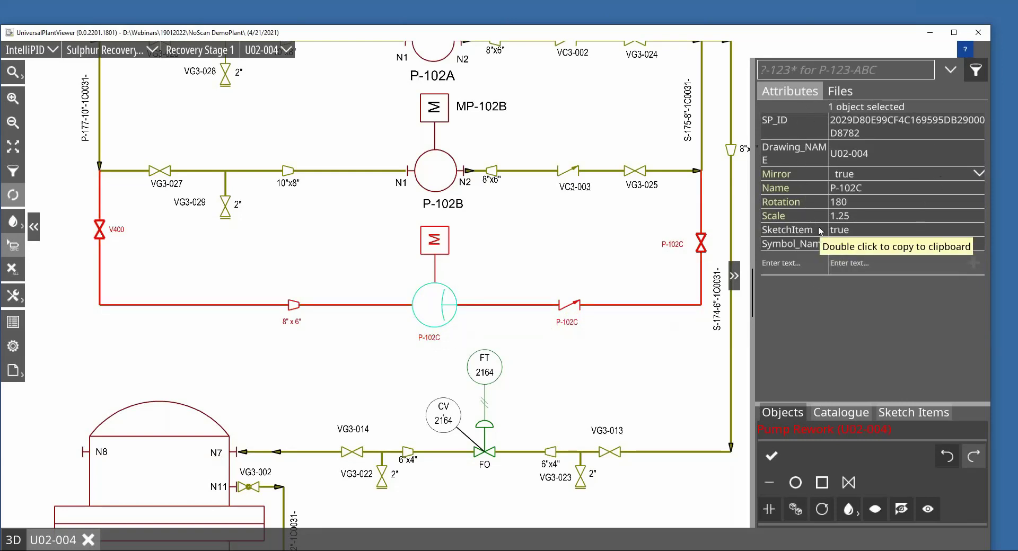
Add a 'redundant Pump' comment to the Pump Rework sketch and place it below P-102C.
click(848, 95)
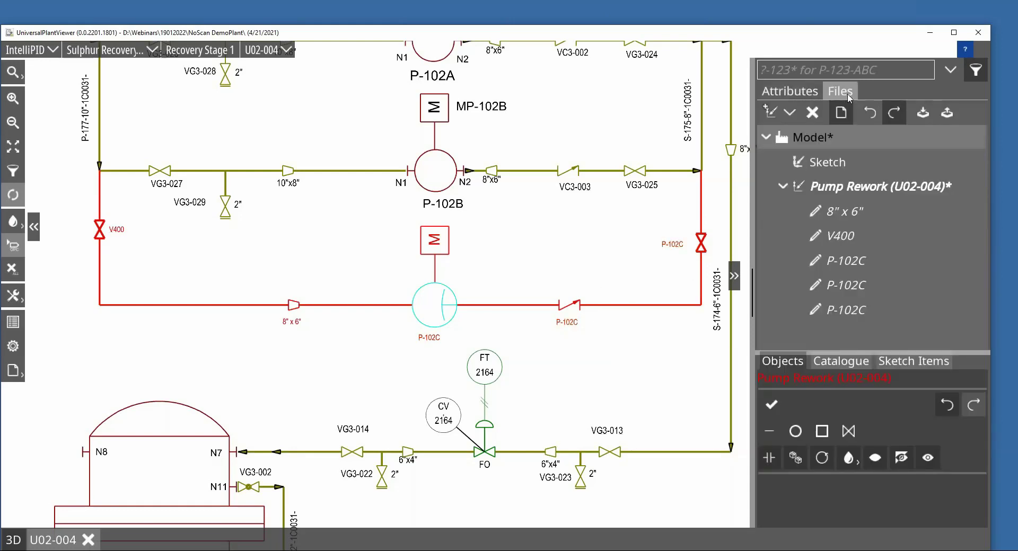
click(952, 186)
click(789, 113)
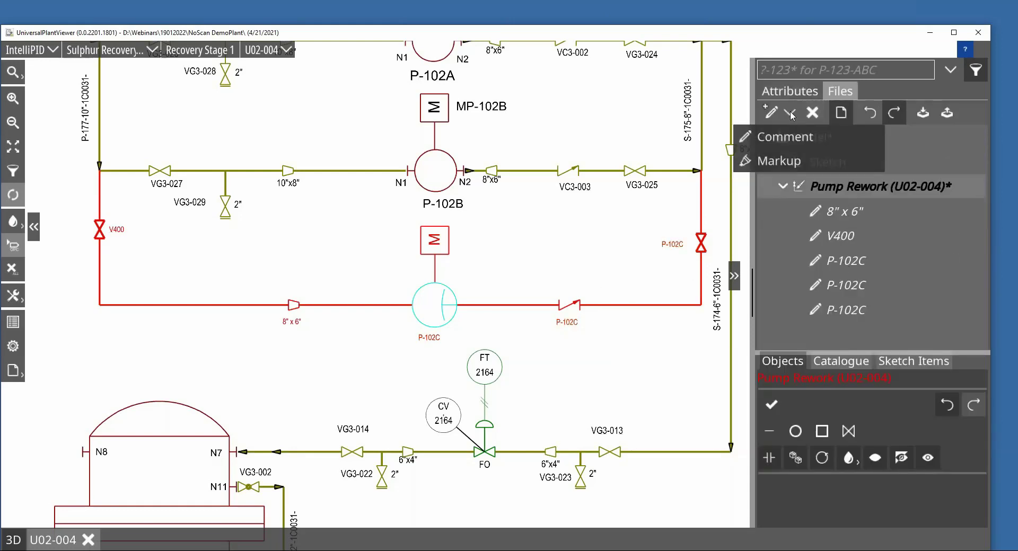
click(788, 136)
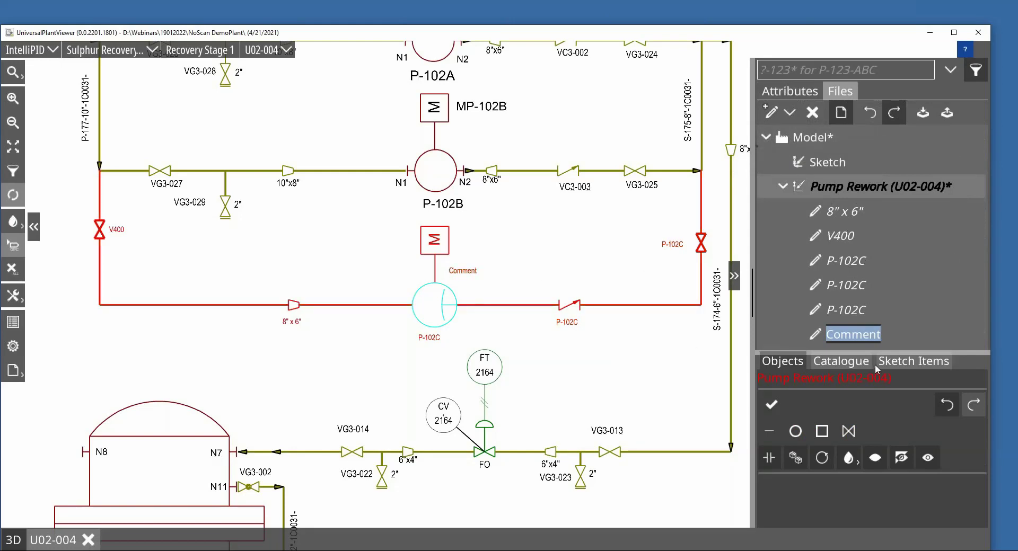
text(redun)
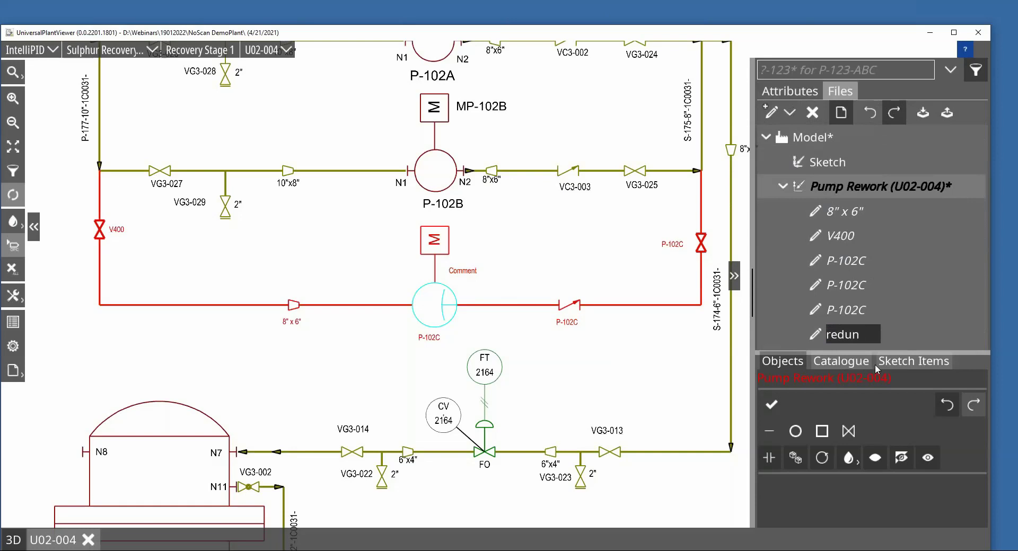
text(dant )
text(Pump)
key(Return)
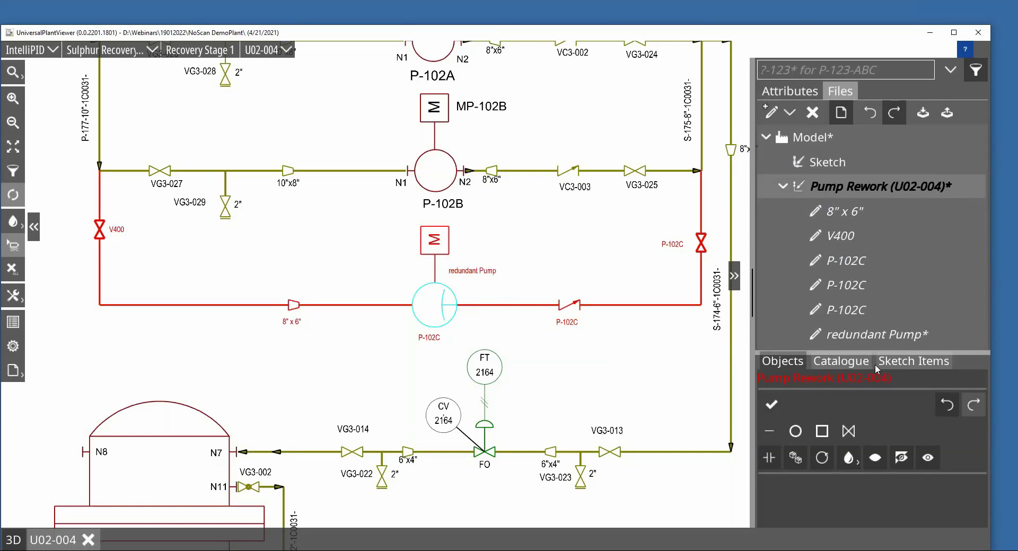
drag(465, 280, 425, 354)
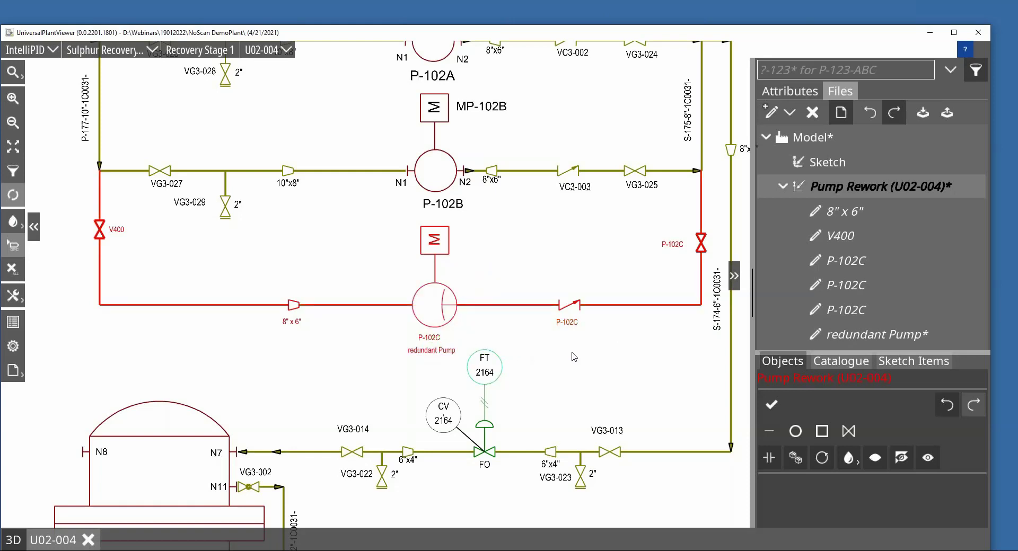
Zoom out, commit the Pump Rework sketch, and collapse its item list.
scroll(573, 357, down, 2)
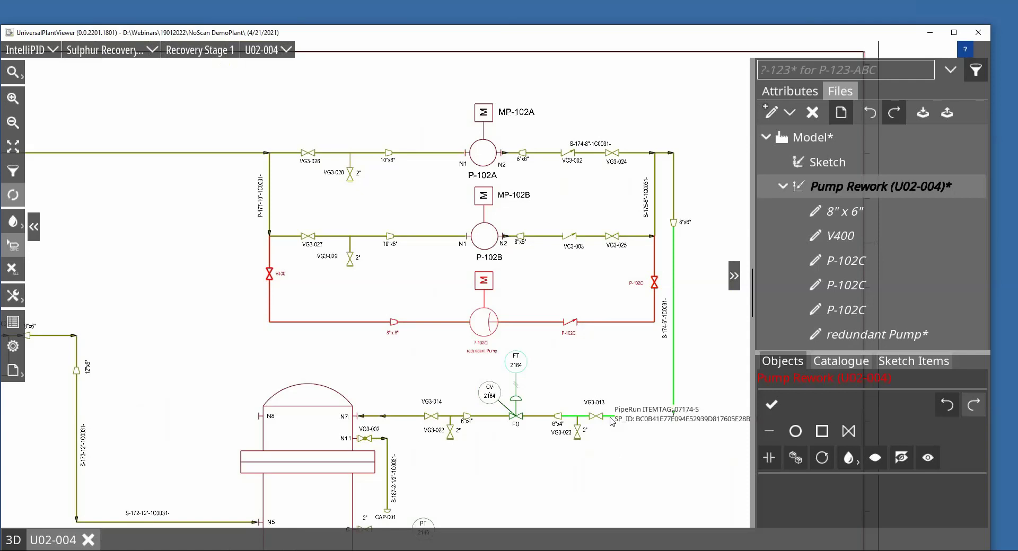
click(771, 406)
click(784, 188)
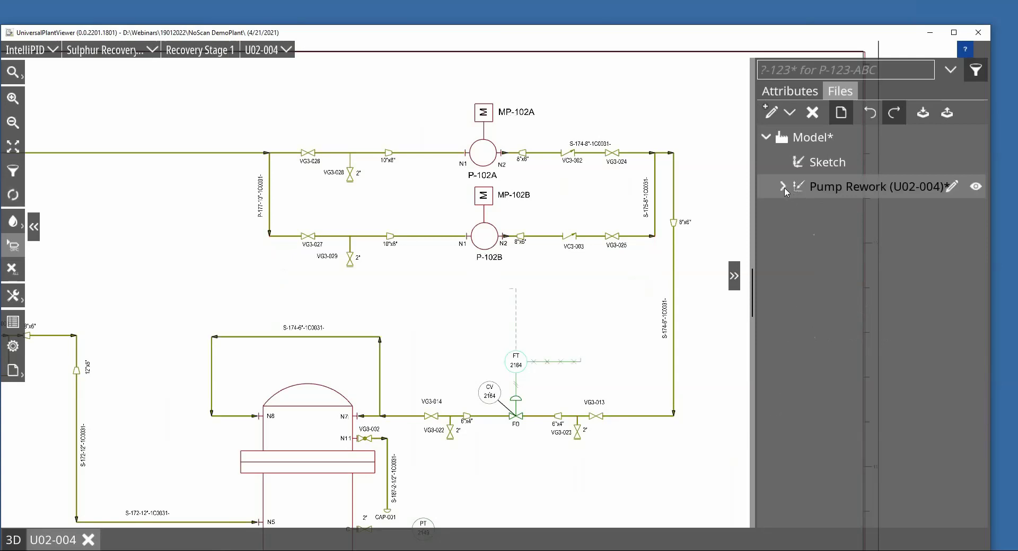
click(976, 187)
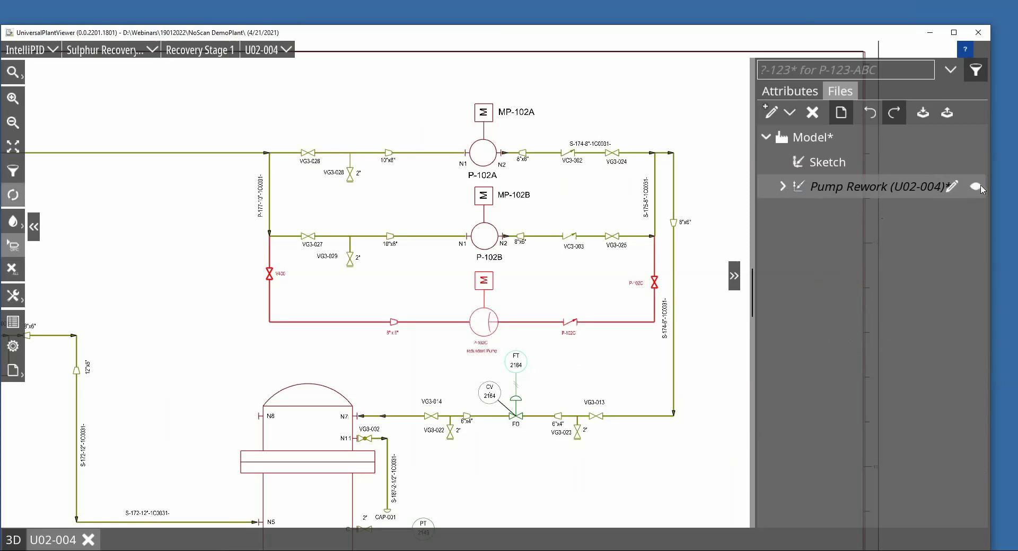
click(978, 188)
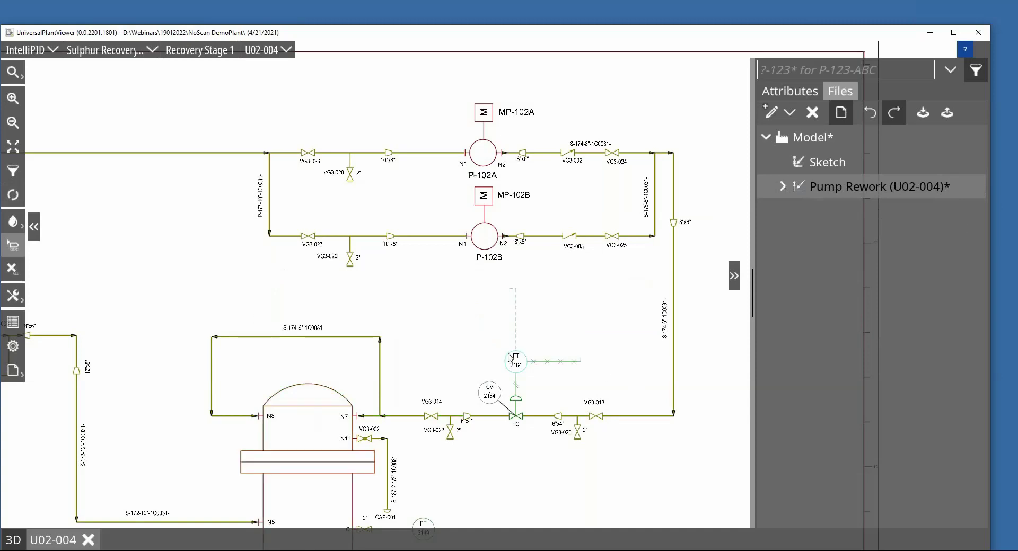
mouse_move(509, 357)
click(978, 187)
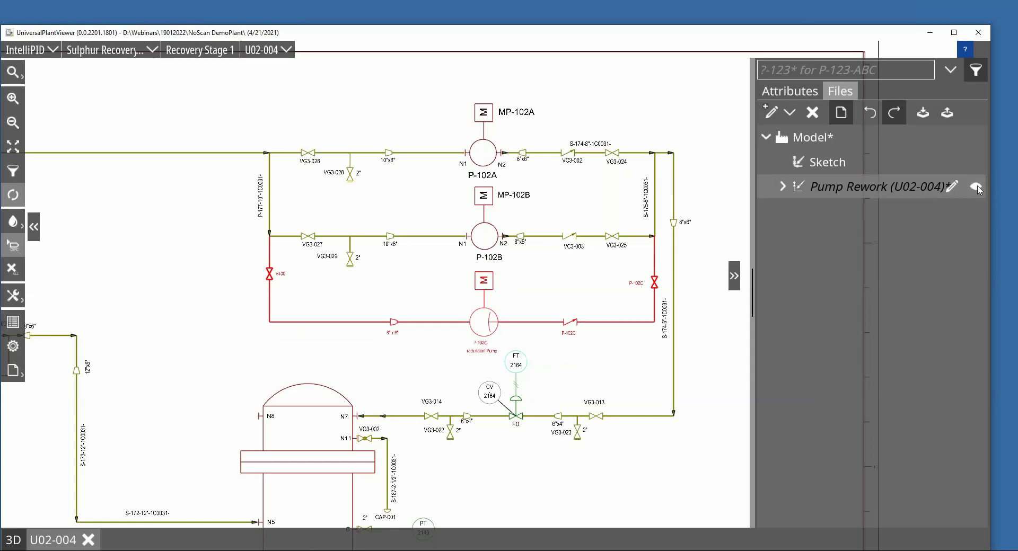
click(977, 187)
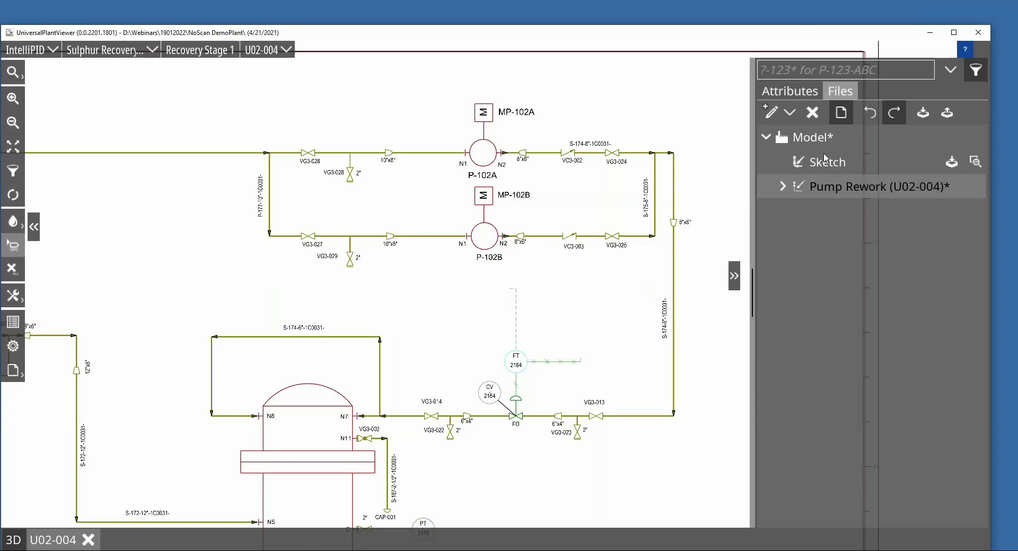
Create a new P&ID sketch named Vessel Rework under the model with a blue drawing colour.
click(810, 137)
click(790, 112)
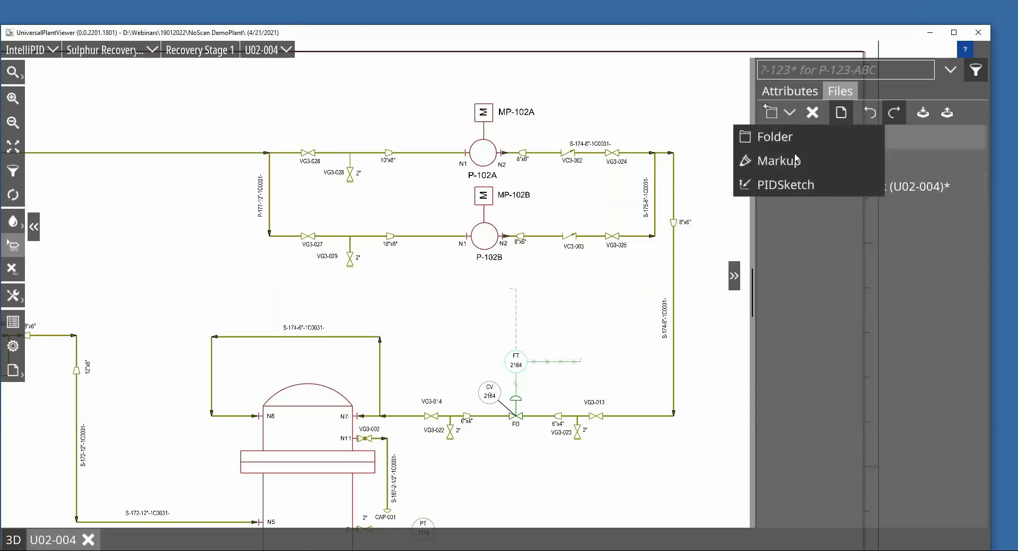
click(805, 186)
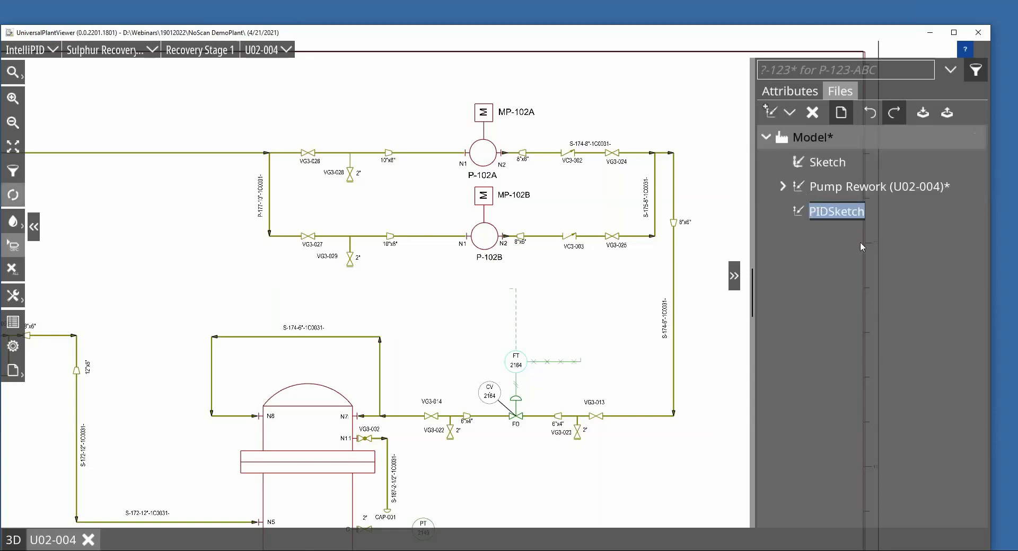
text(Vessel )
text(Rework)
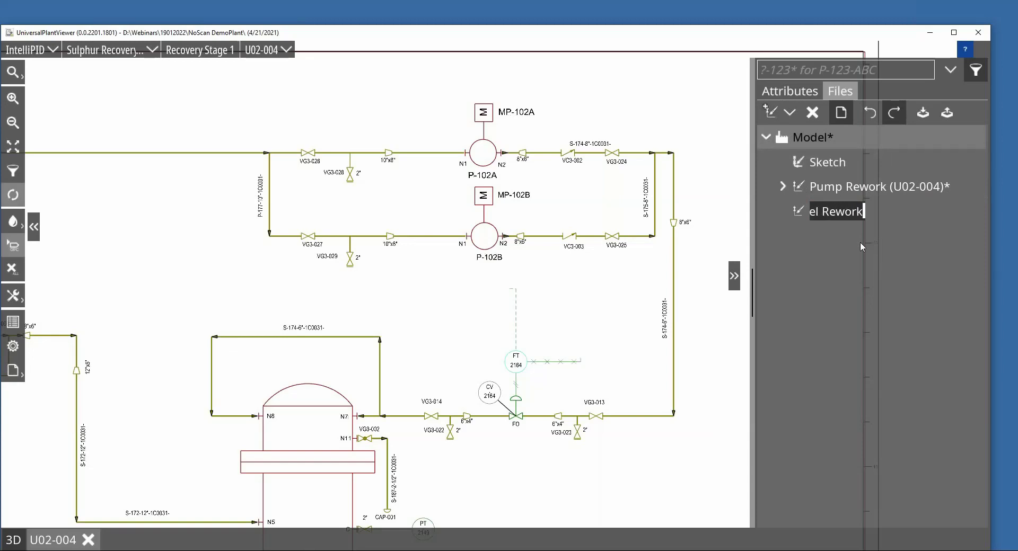
key(Return)
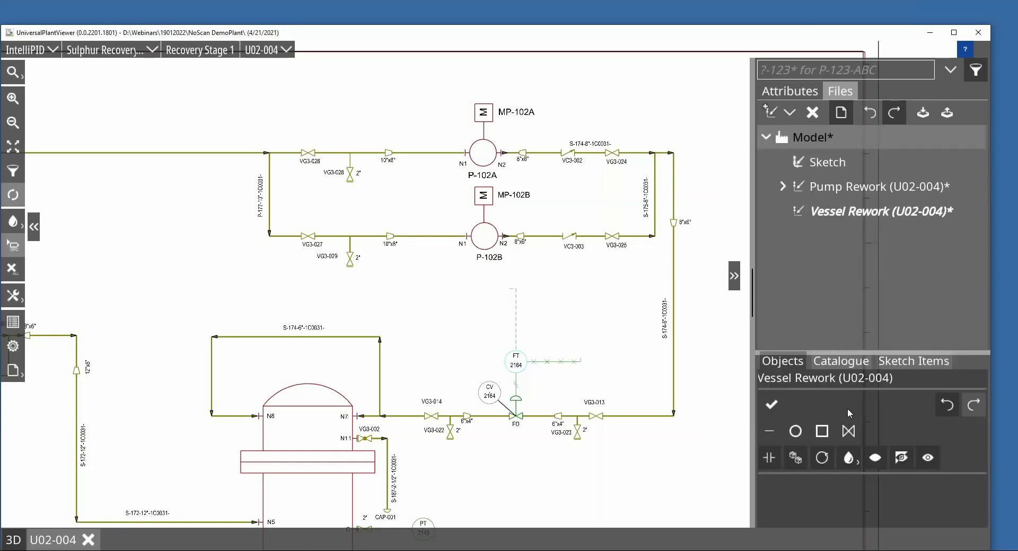
click(849, 459)
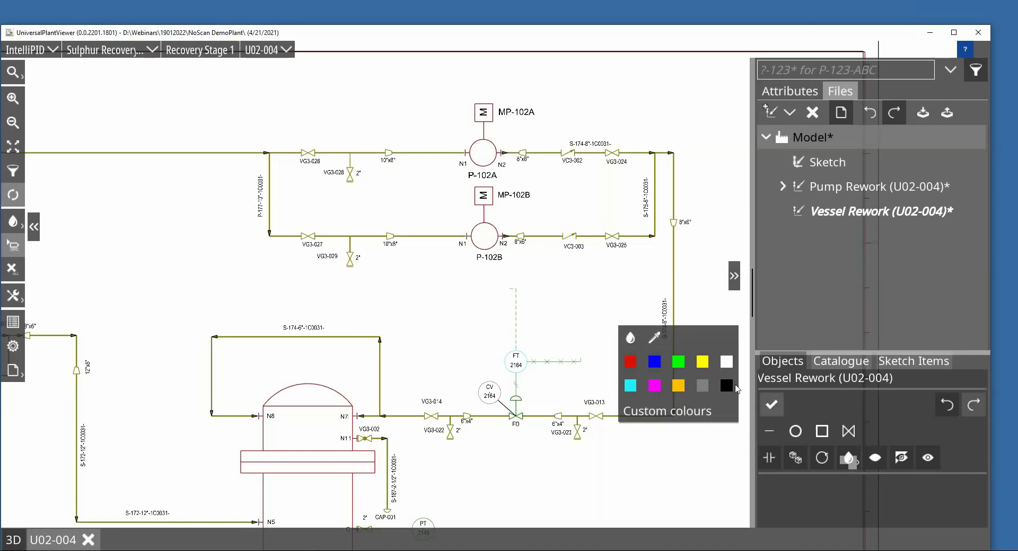
click(659, 363)
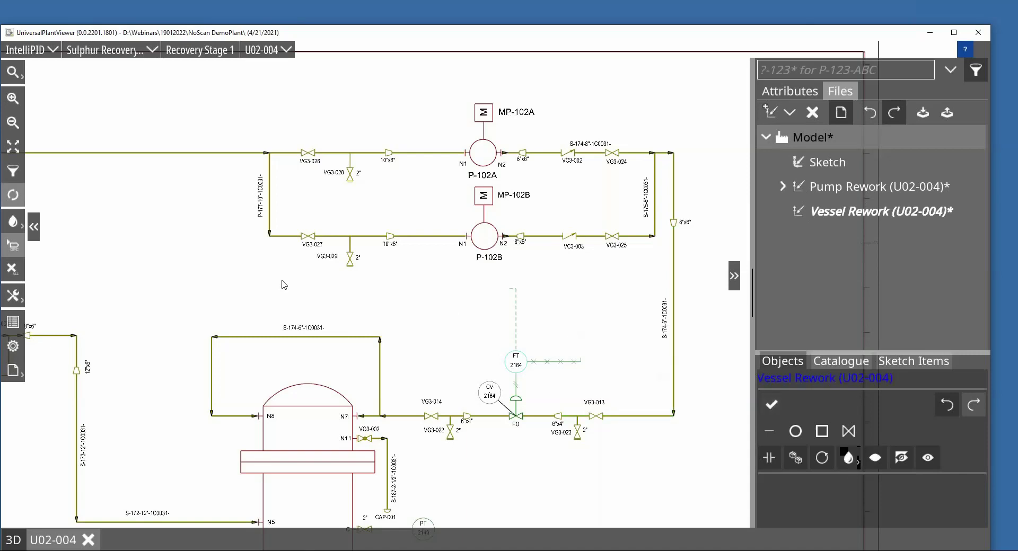
Select vessel D-240 in blue, plus its W-179 and lower inlet lines.
drag(161, 277, 368, 251)
mouse_move(149, 398)
mouse_down()
mouse_move(440, 283)
mouse_move(179, 368)
mouse_move(302, 216)
mouse_move(290, 256)
mouse_up()
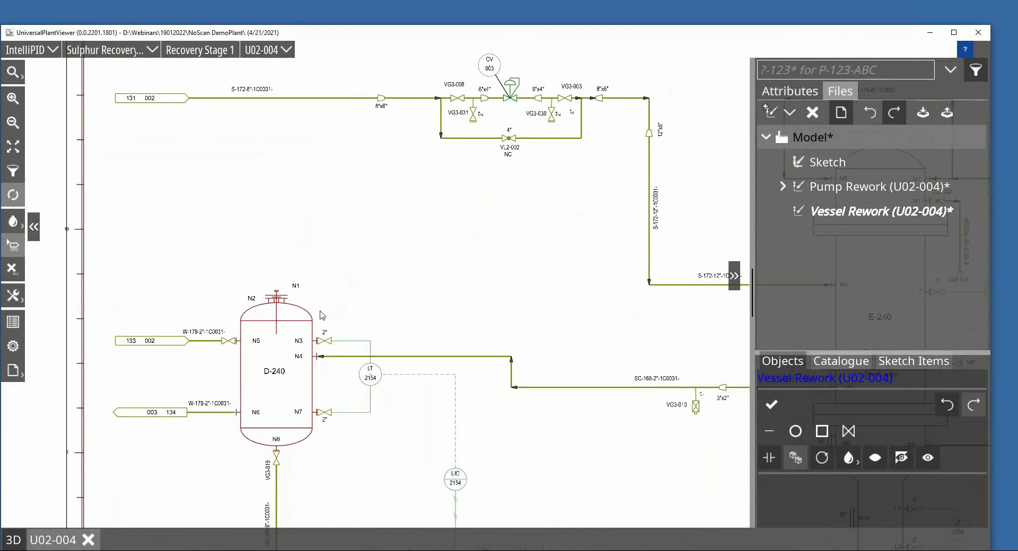
click(311, 326)
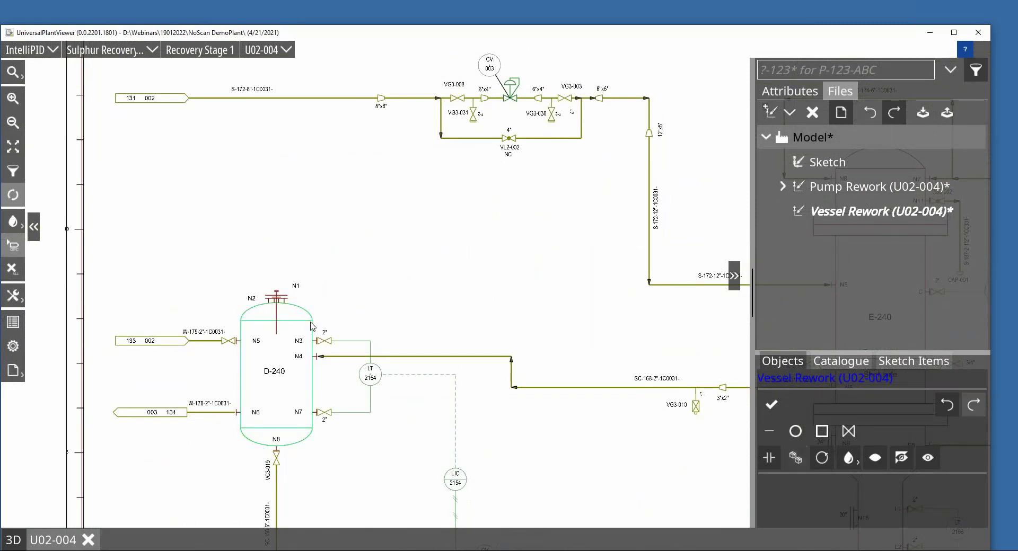
click(12, 223)
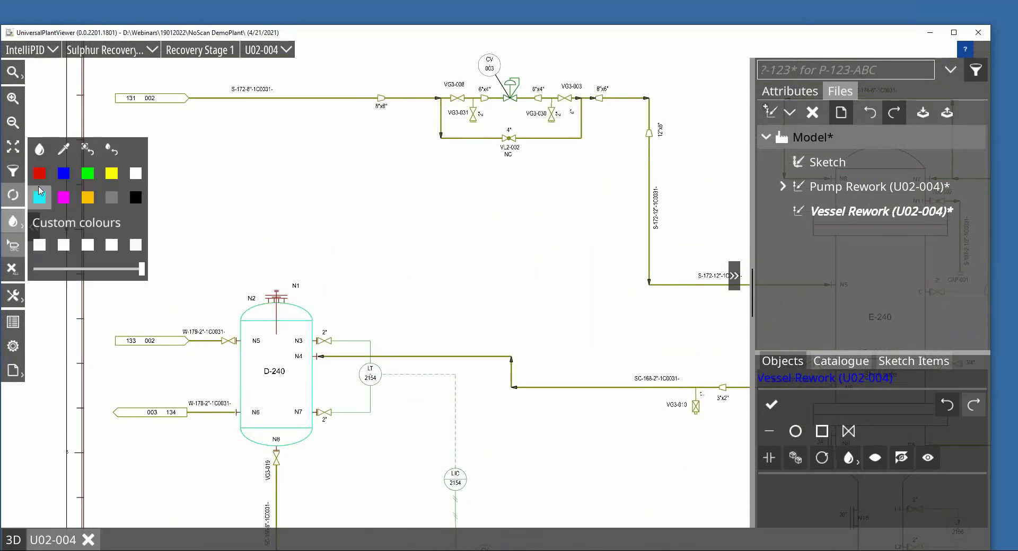
click(64, 174)
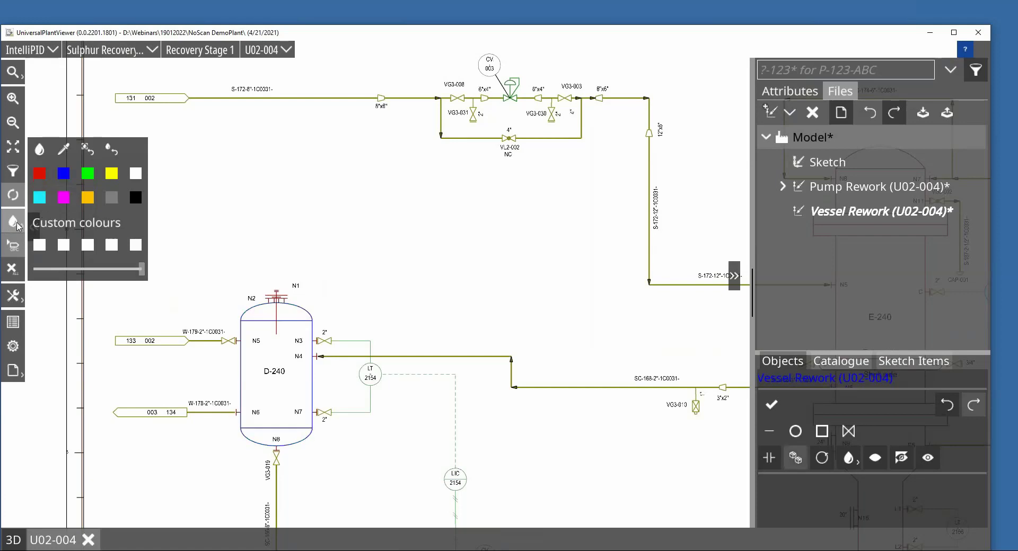
click(16, 224)
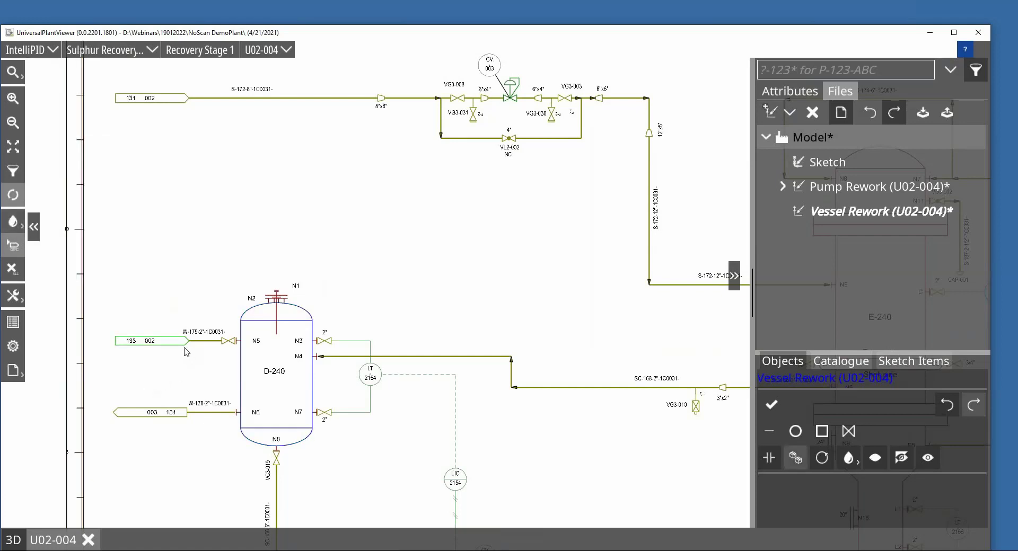
click(207, 342)
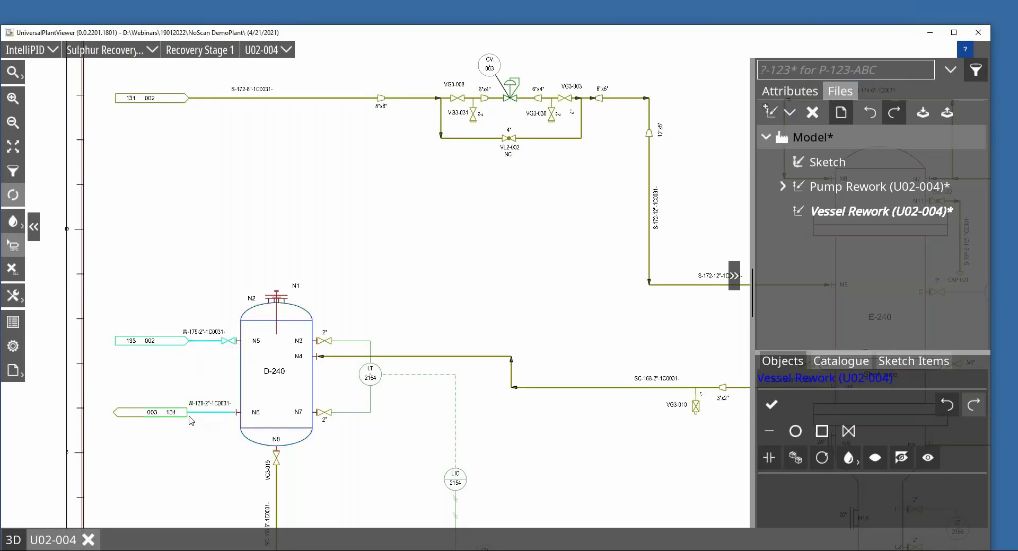
click(239, 420)
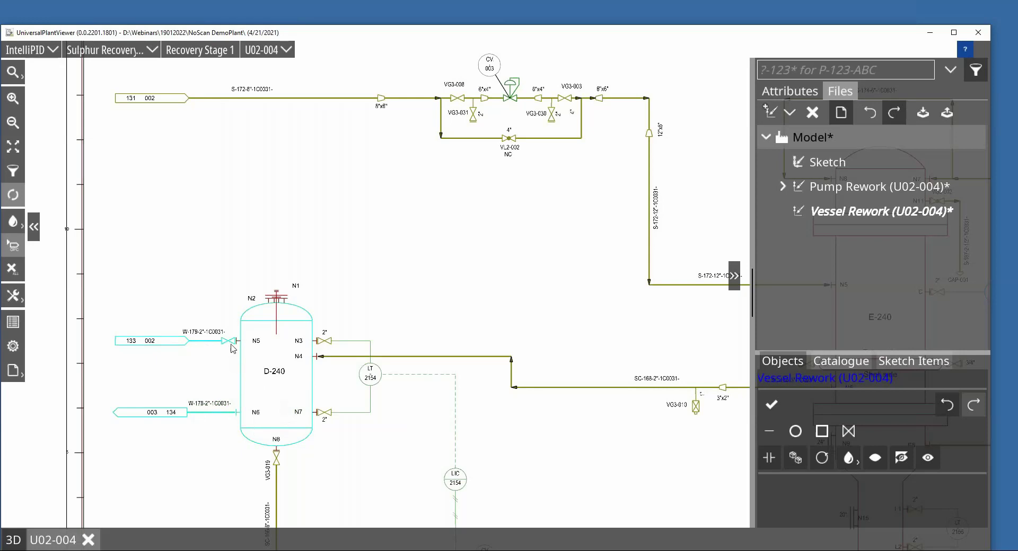
Copy vessel D-240 with its inlet lines and drop the copy above the original.
click(795, 458)
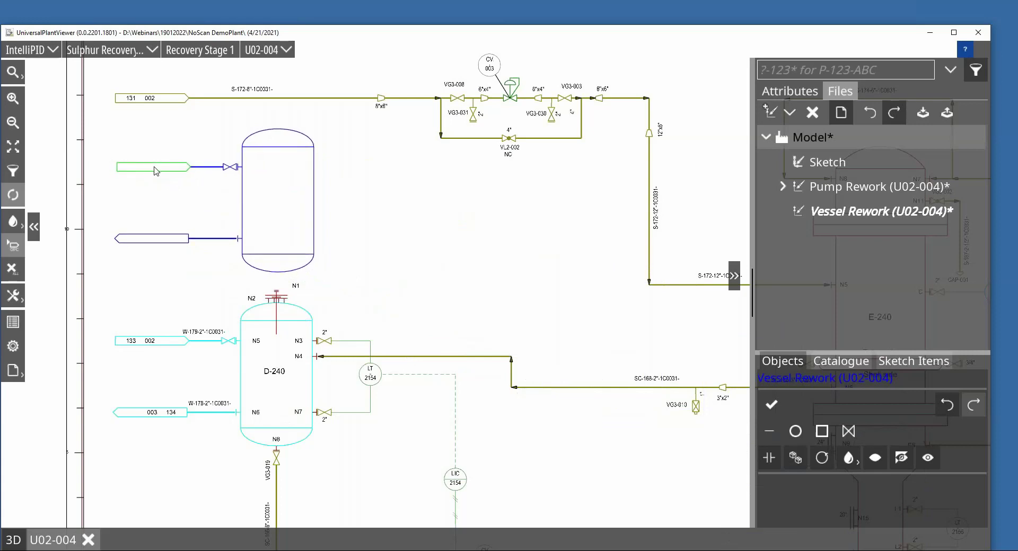
click(155, 171)
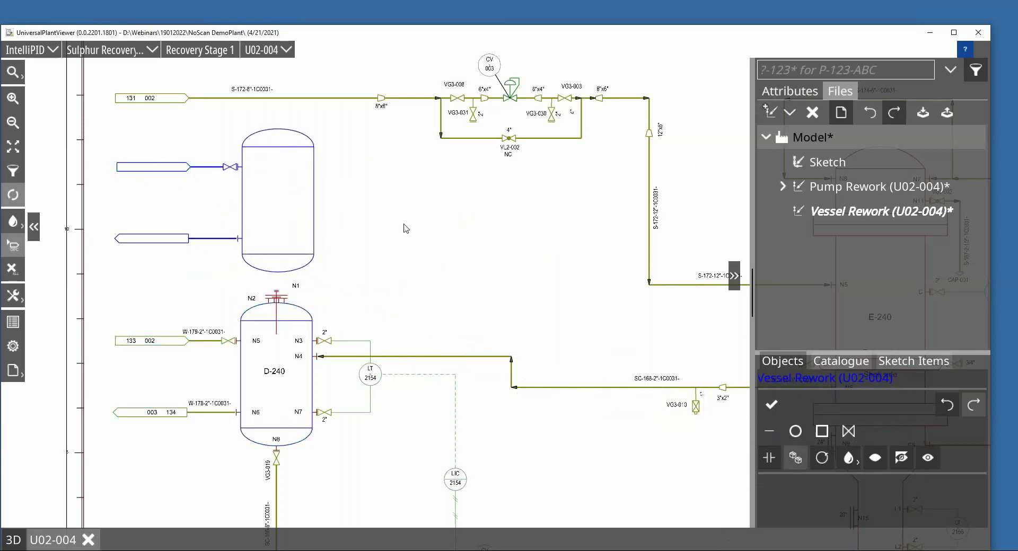
click(770, 432)
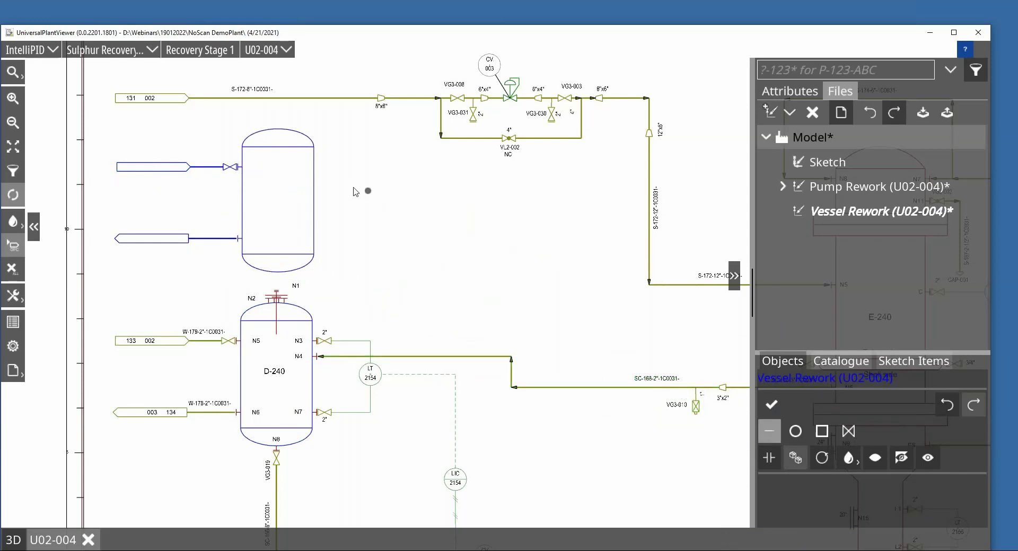
Draw a blue line from the copied vessel down to D-240's N4 pipe, carrying two valves.
click(316, 191)
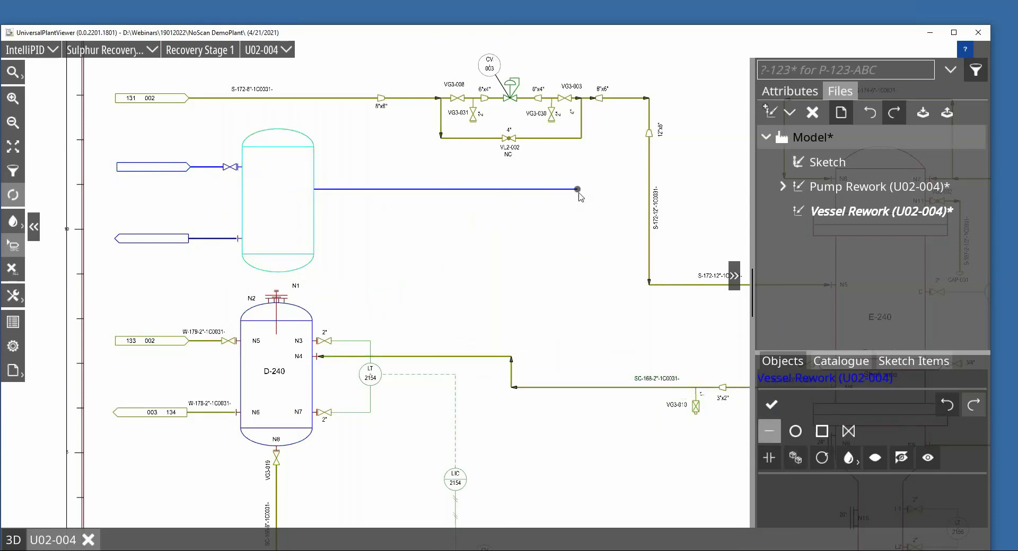
click(581, 190)
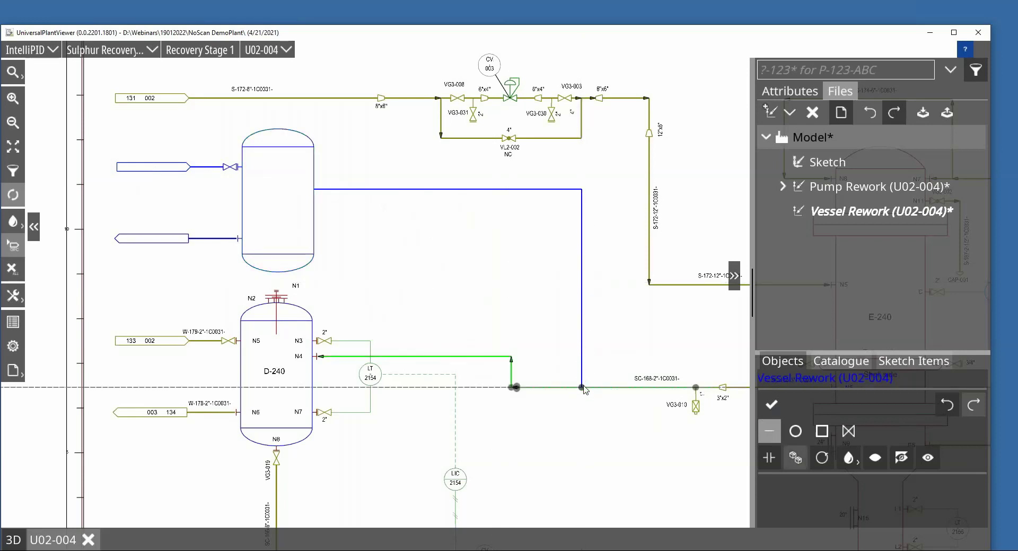
click(582, 388)
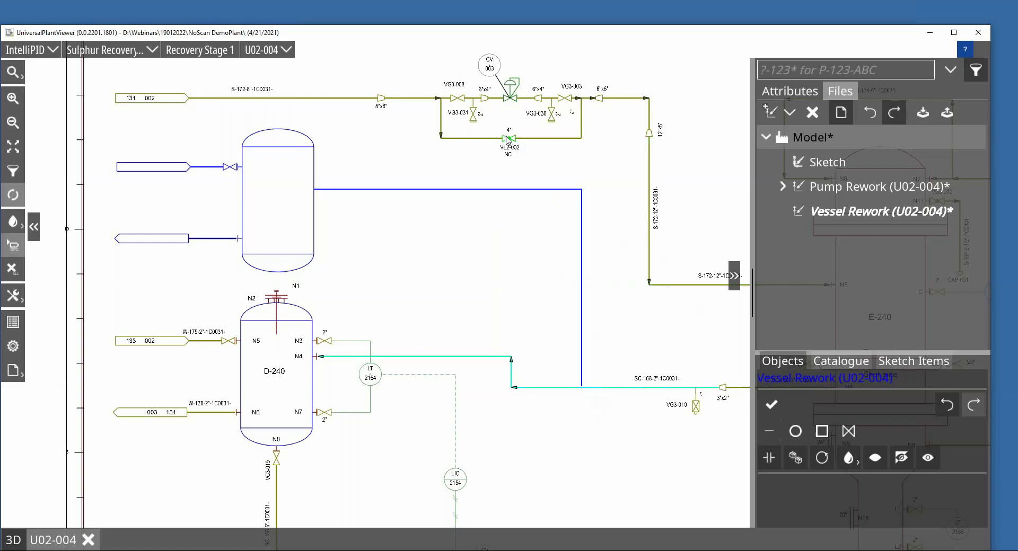
click(795, 458)
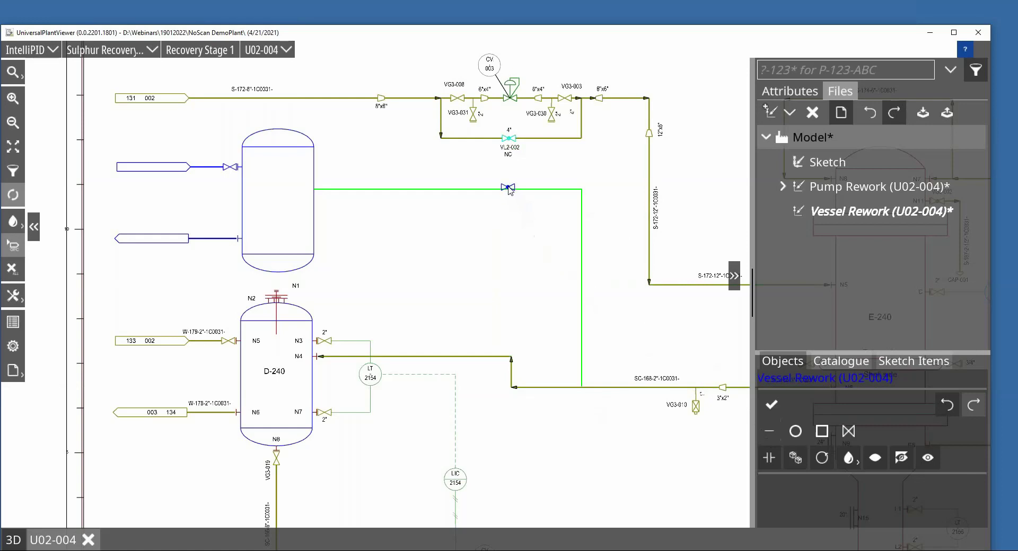
click(508, 190)
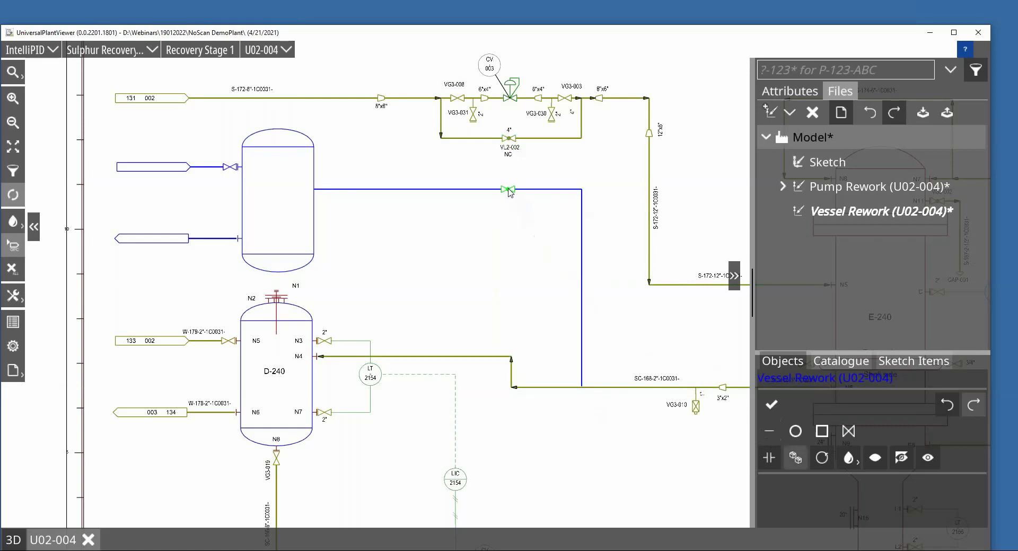
click(848, 431)
click(339, 193)
Name the copied vessel D-241 in its attributes.
scroll(349, 235, up, 2)
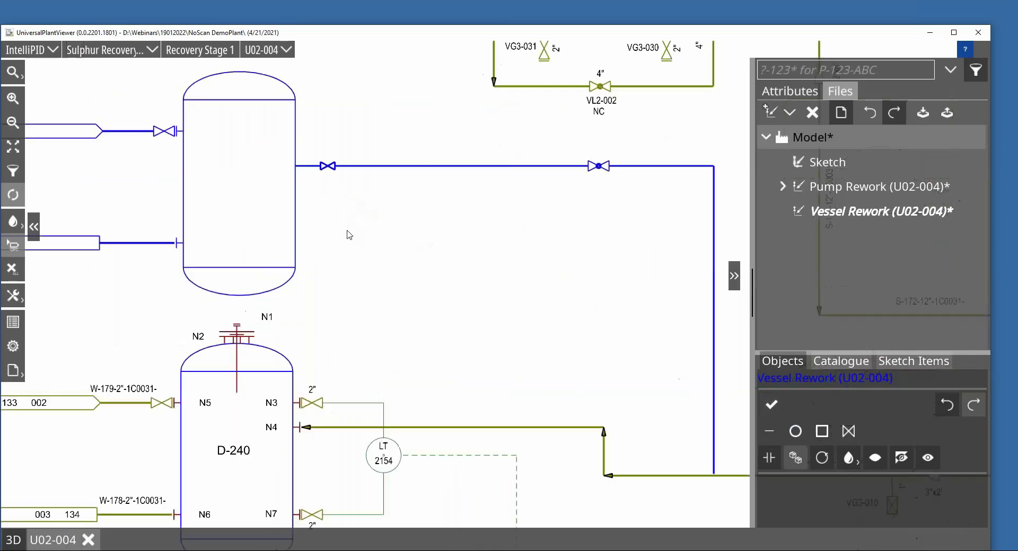
scroll(375, 267, up, 3)
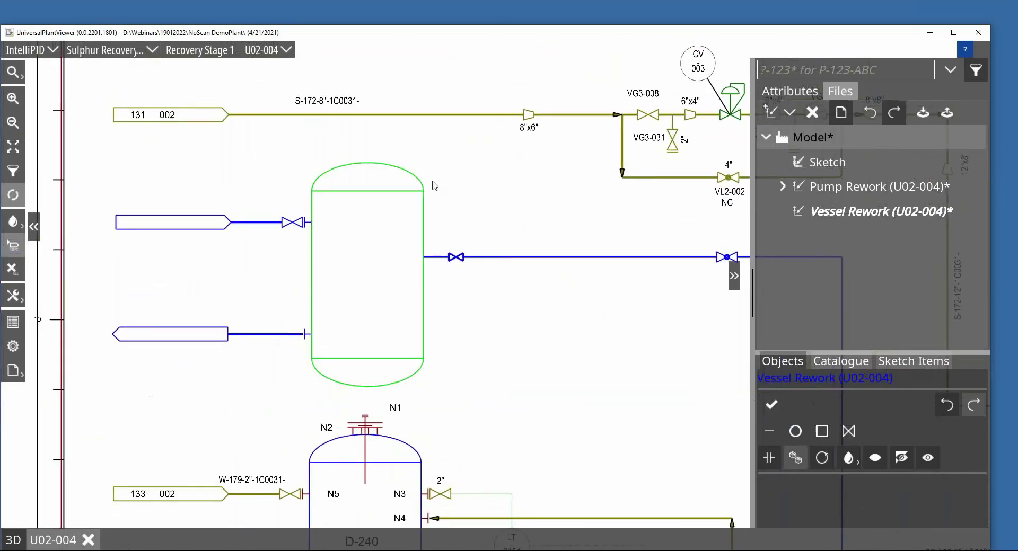
click(406, 191)
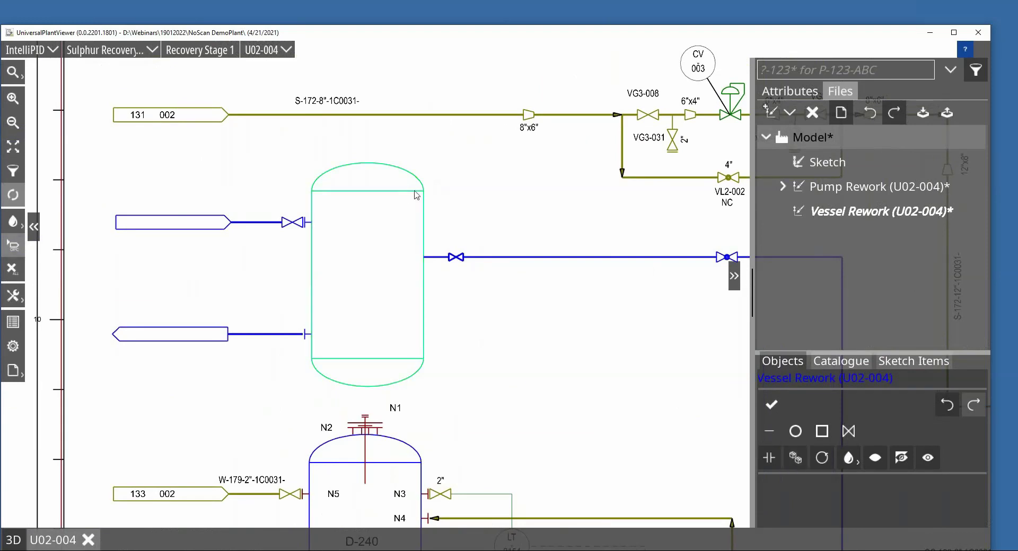
click(802, 96)
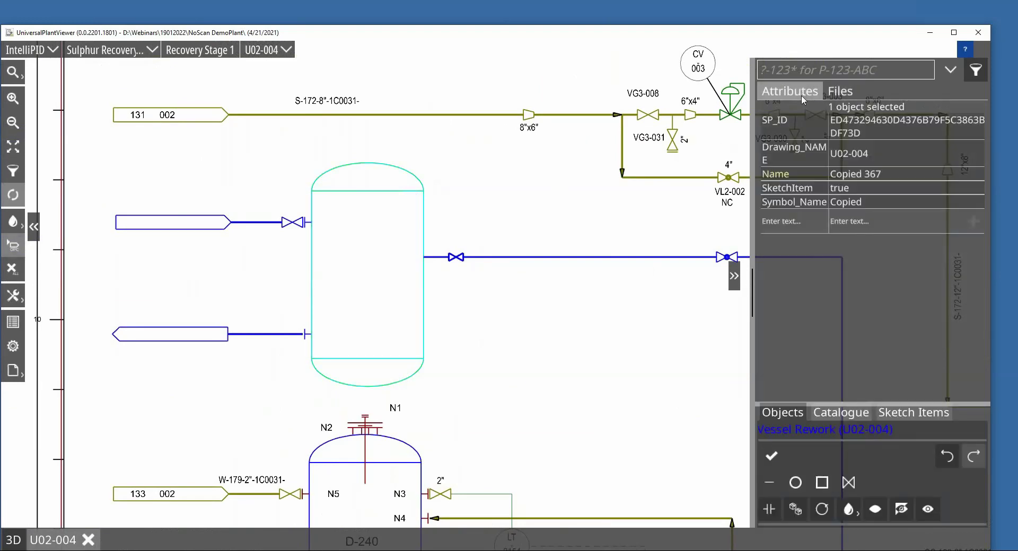
click(875, 175)
key(Return)
Name the valve on the new blue line V125.
click(292, 222)
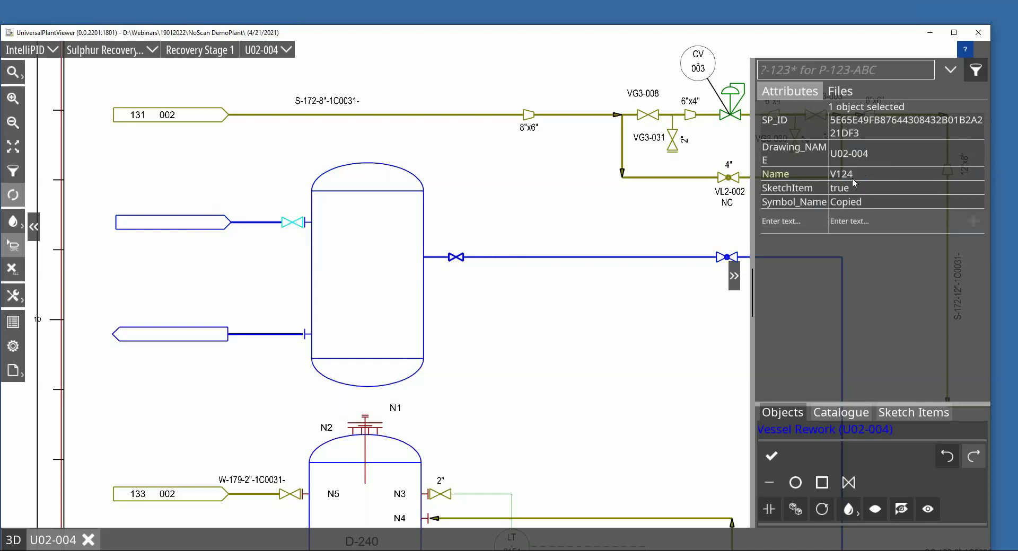
click(458, 258)
click(875, 174)
text(V125)
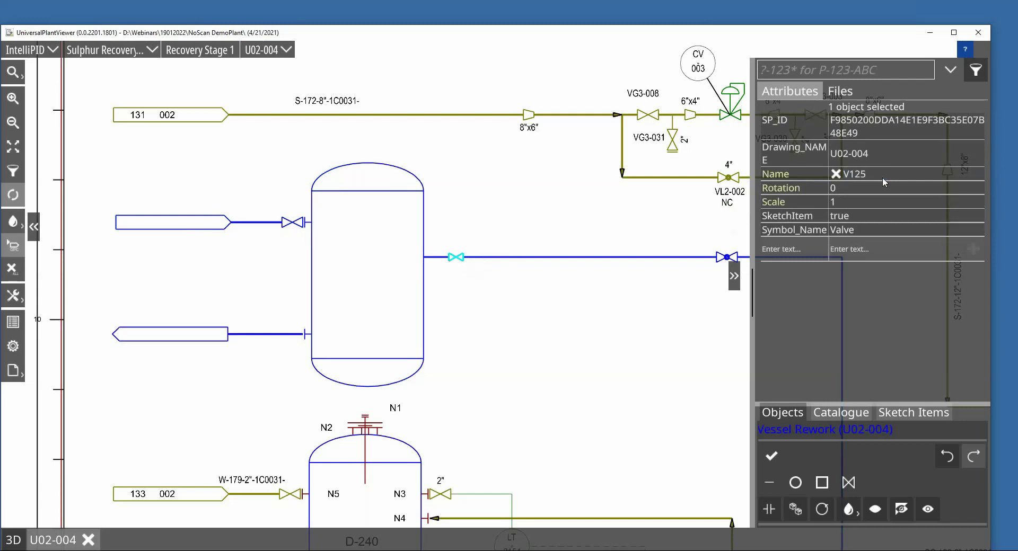
key(Return)
Rename the copied vessel's upper inlet line W-180-3"-1C0031.
click(256, 226)
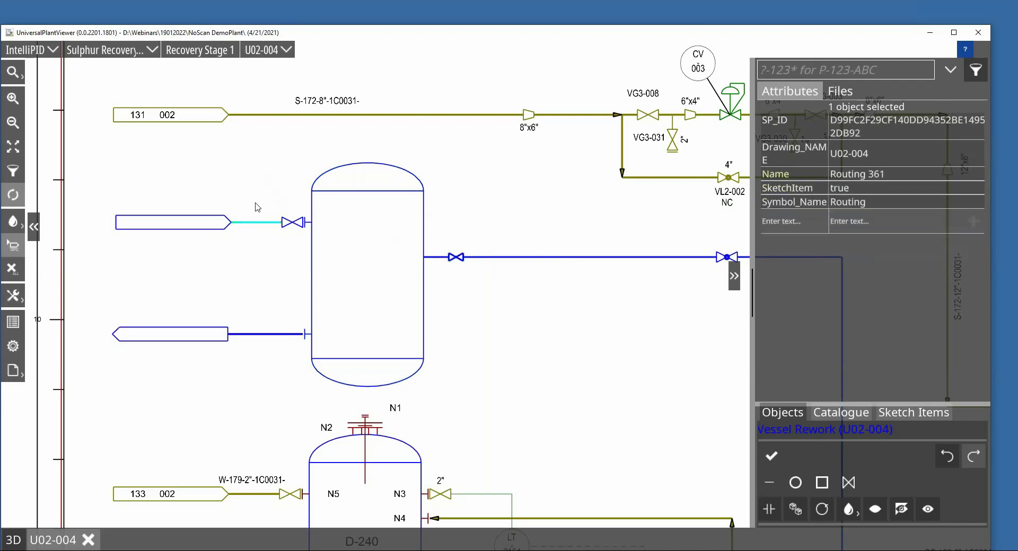
click(889, 175)
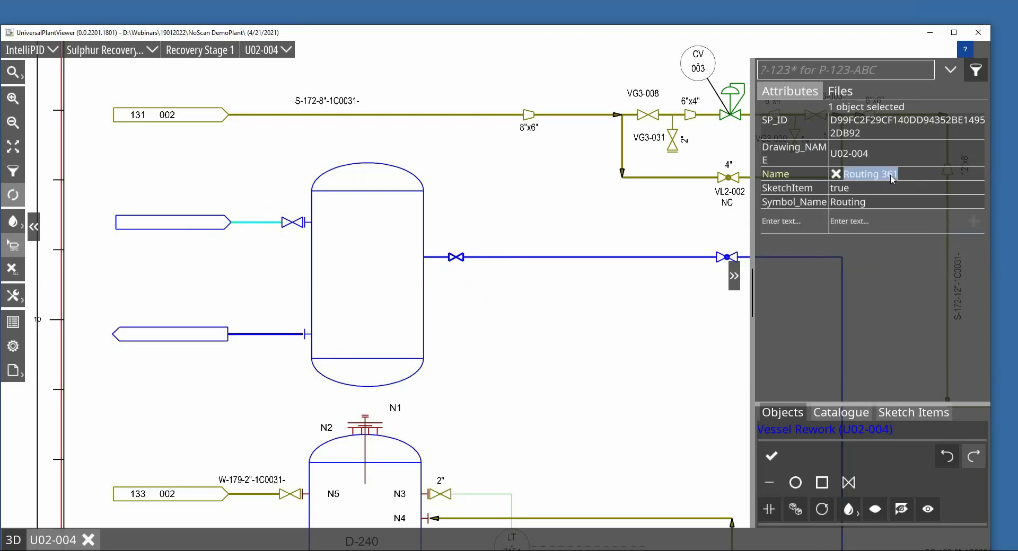
text(W-)
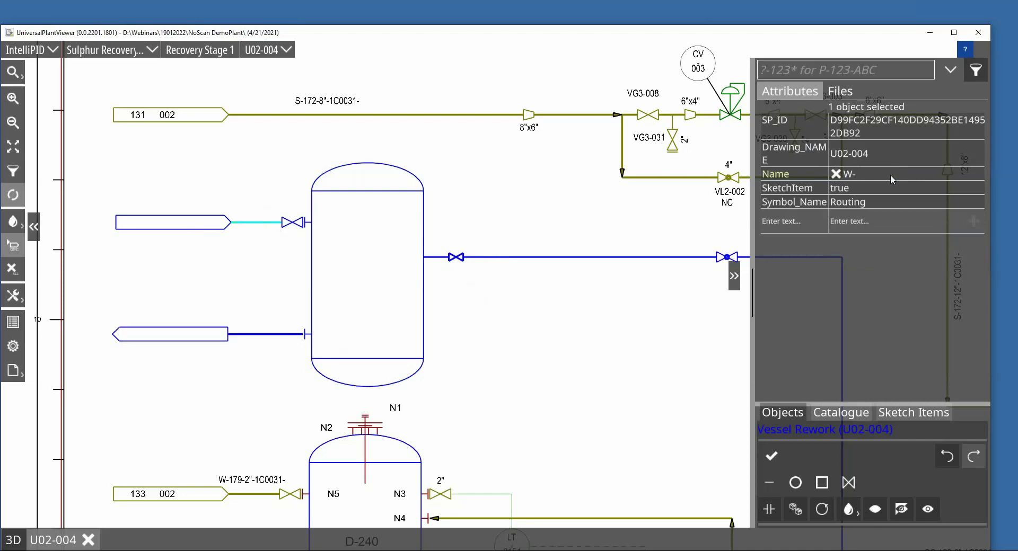
text(180-)
text(31)
key(Return)
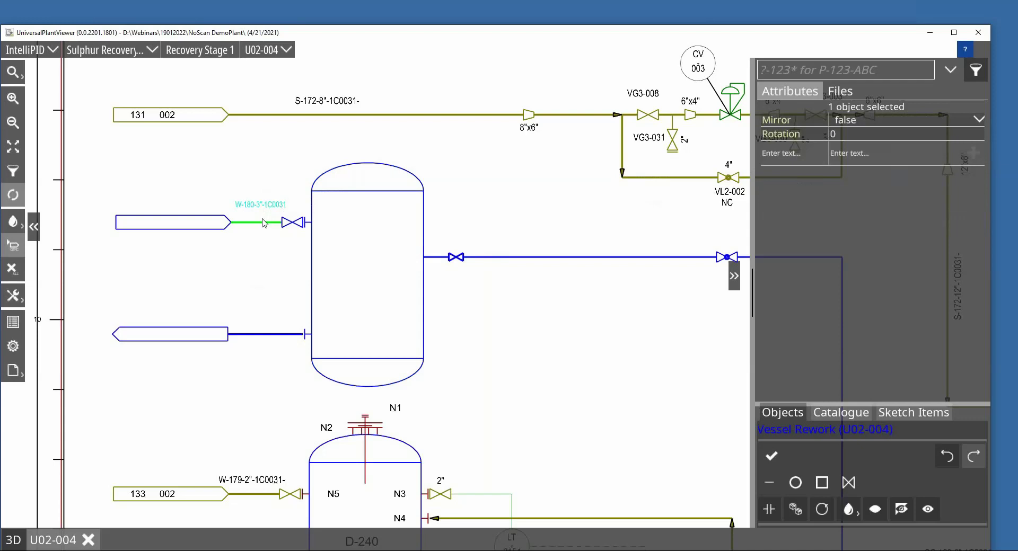
click(921, 177)
key(ctrl+c)
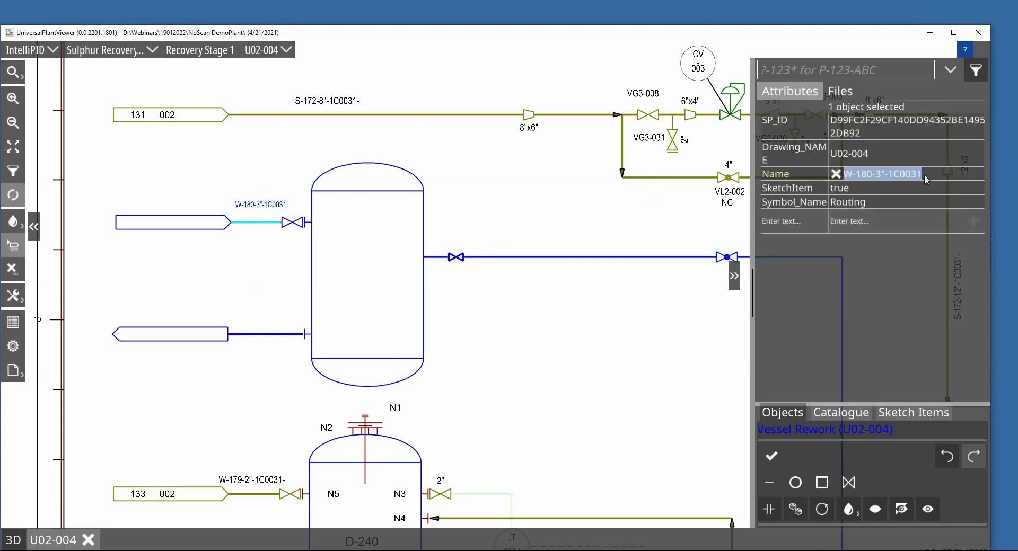
Rename the lower inlet line W-181-2"-1C0031, starting from the pasted upper line name.
click(288, 334)
click(907, 176)
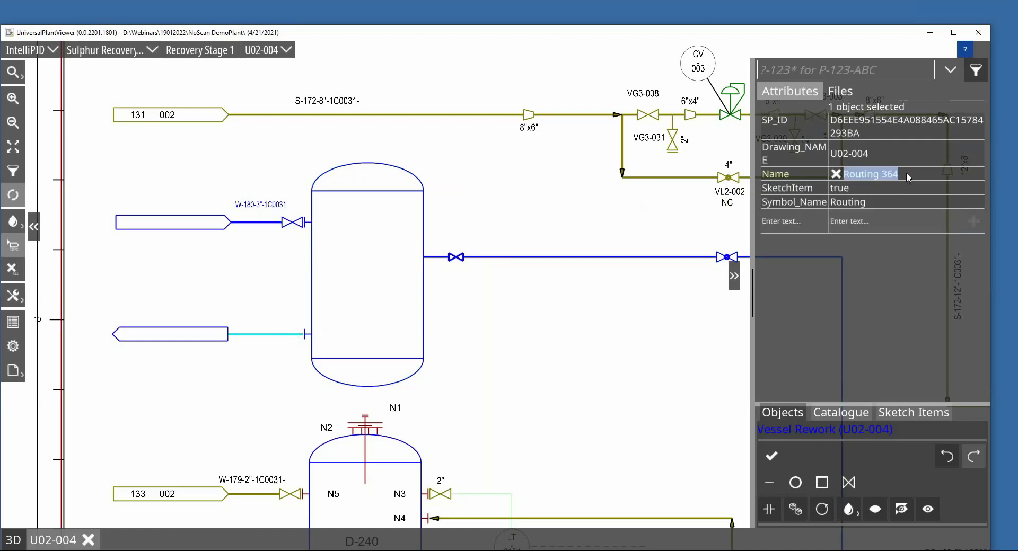
key(ctrl+v)
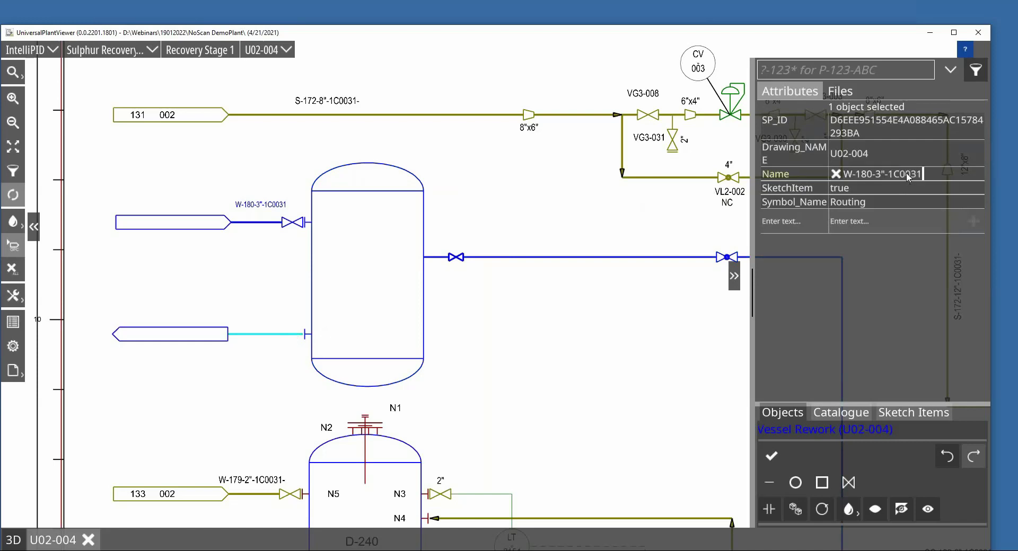
click(873, 176)
key(BackSpace)
text(1)
key(Return)
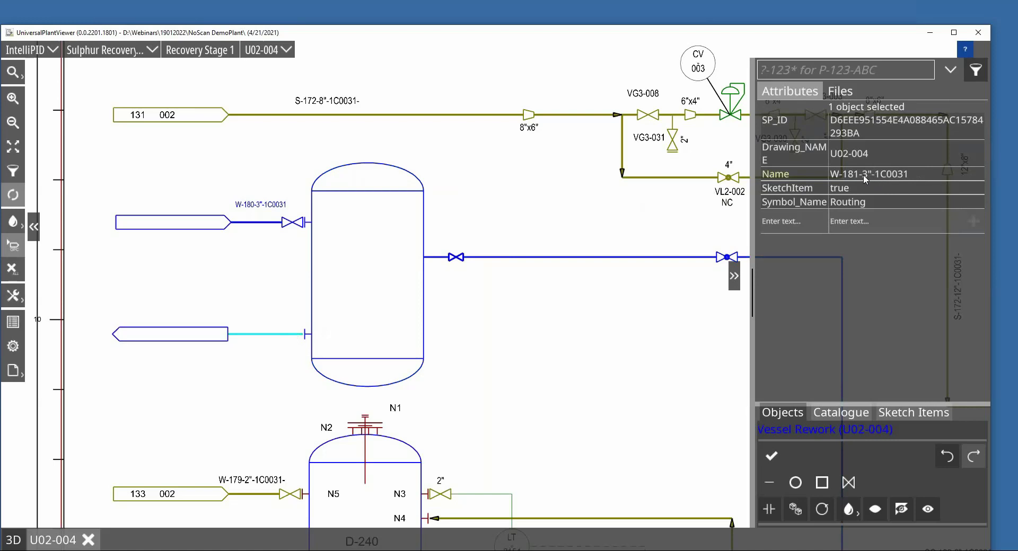
click(864, 176)
click(882, 177)
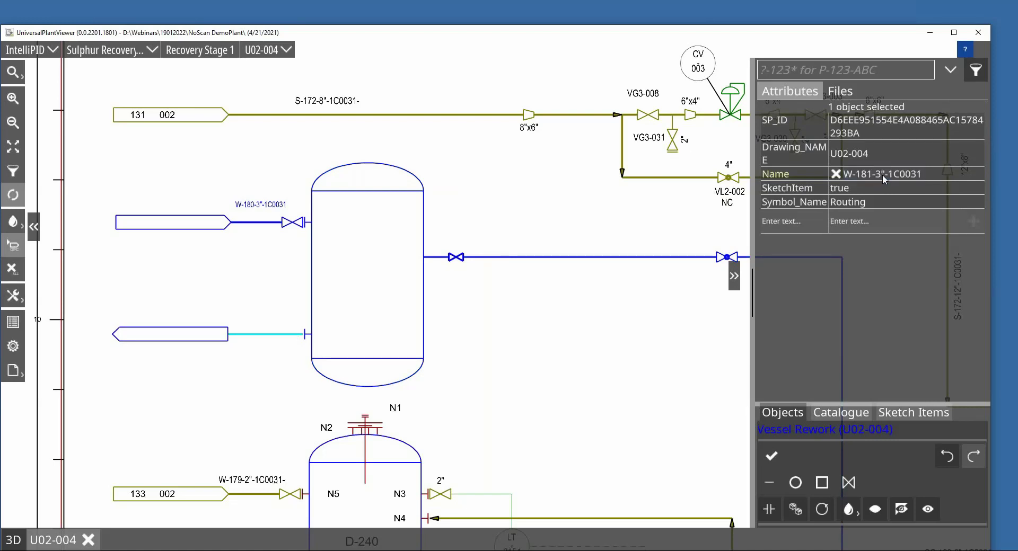
key(BackSpace)
text(2)
key(Return)
Place the W-181-2"-1C0031 line label and D-241 labels inside the vessel and above the outlet valve.
click(256, 351)
click(257, 291)
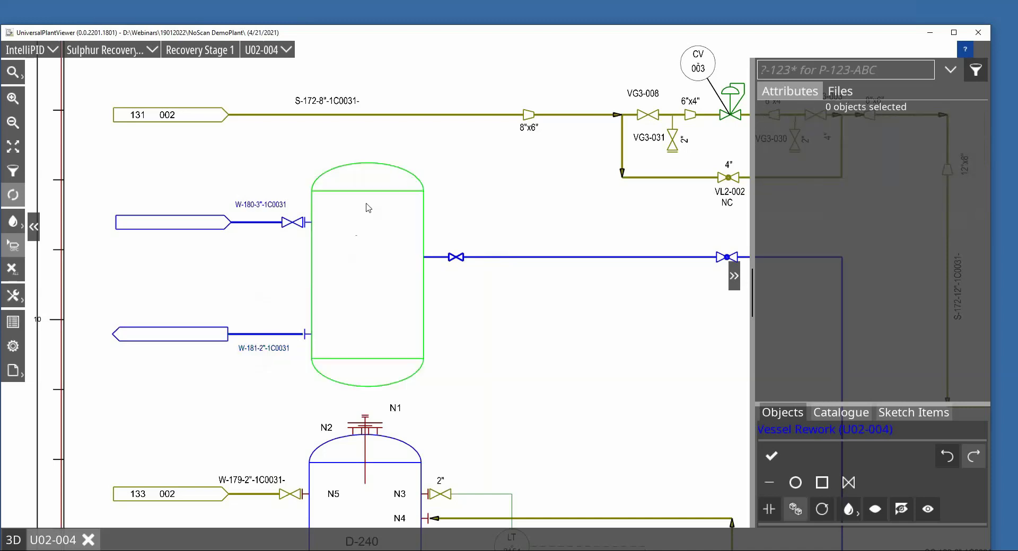
click(407, 195)
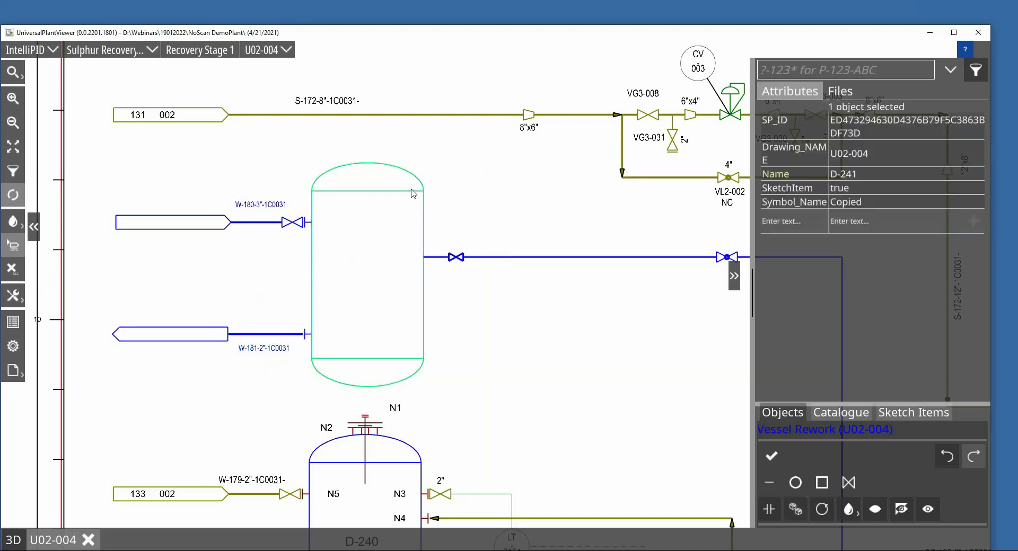
click(778, 177)
click(454, 253)
click(843, 93)
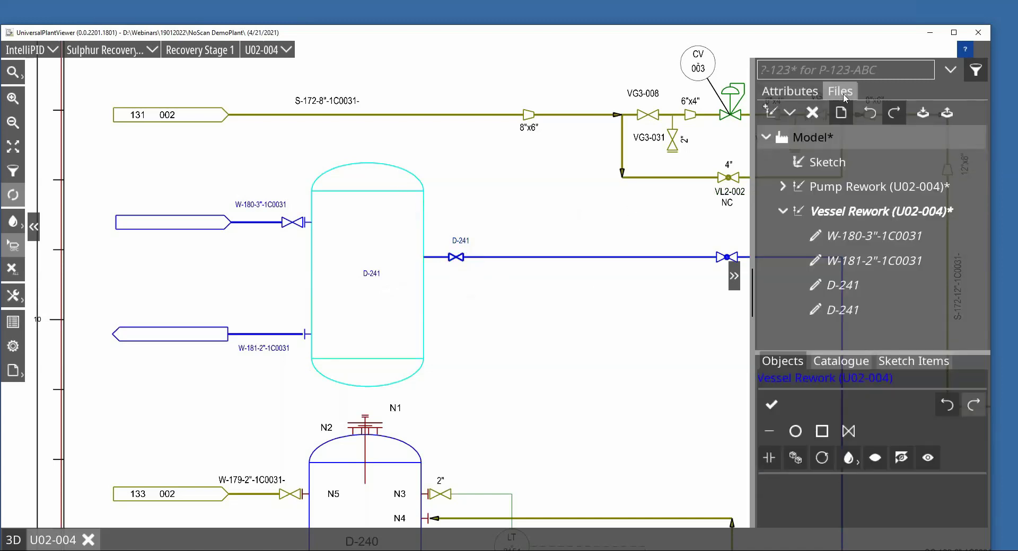
Add a 'Main Vessel' comment to Vessel Rework and drag it to the vessel centre.
click(845, 211)
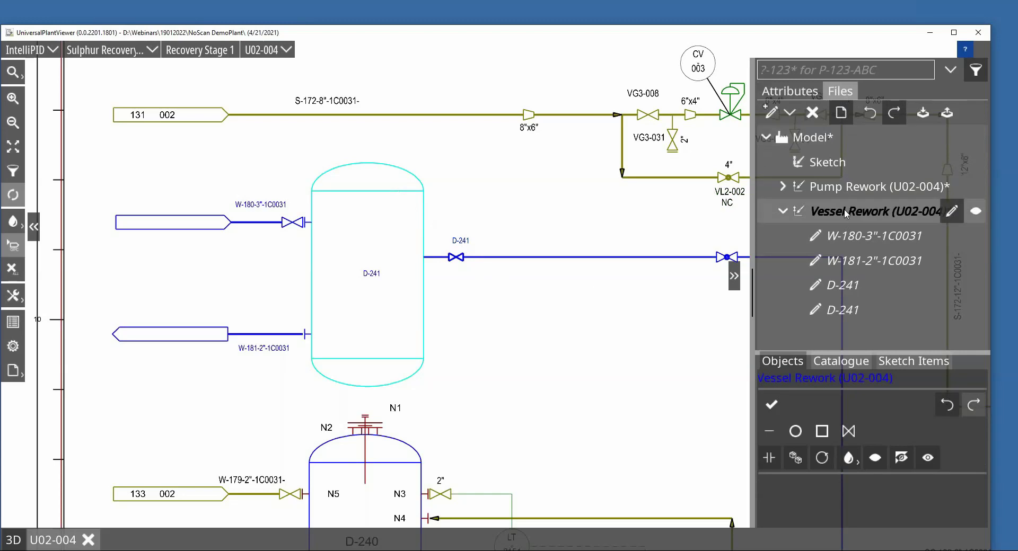
click(791, 119)
click(799, 137)
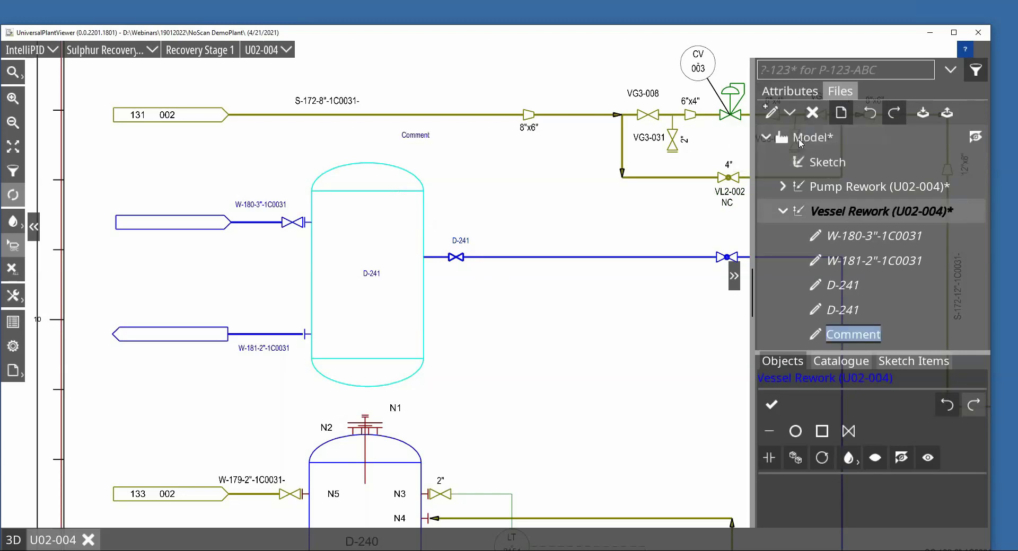
text(Main)
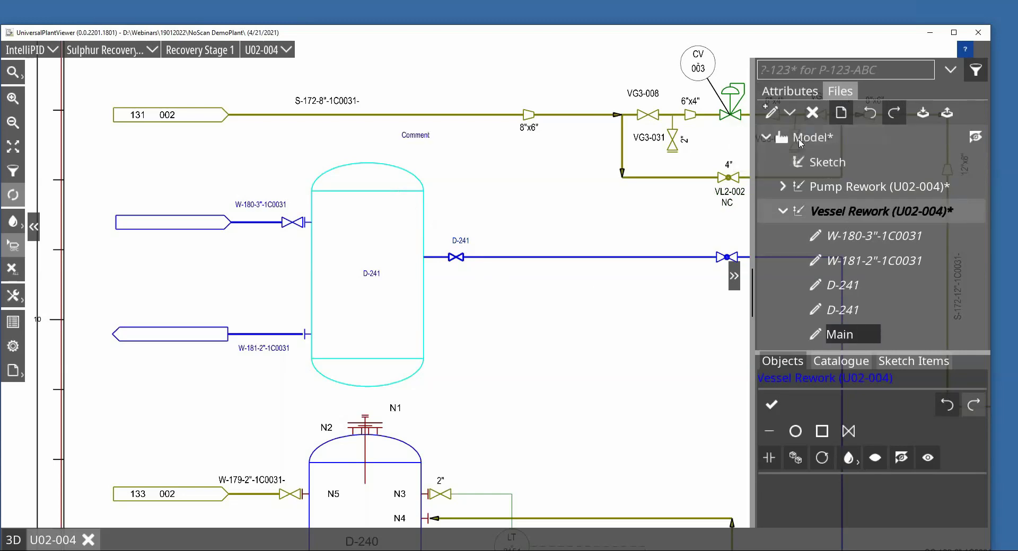
text( Vessel)
key(Return)
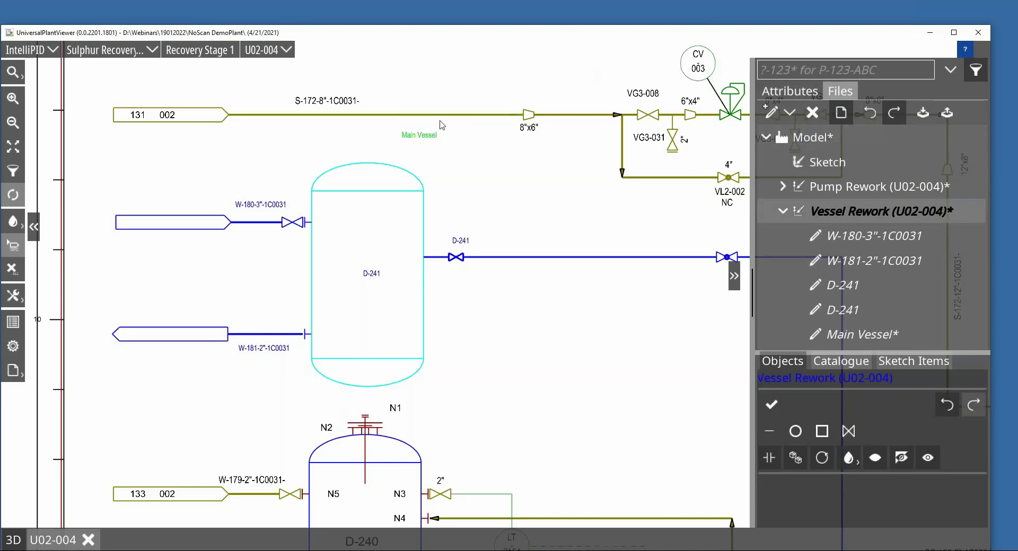
drag(429, 134, 382, 287)
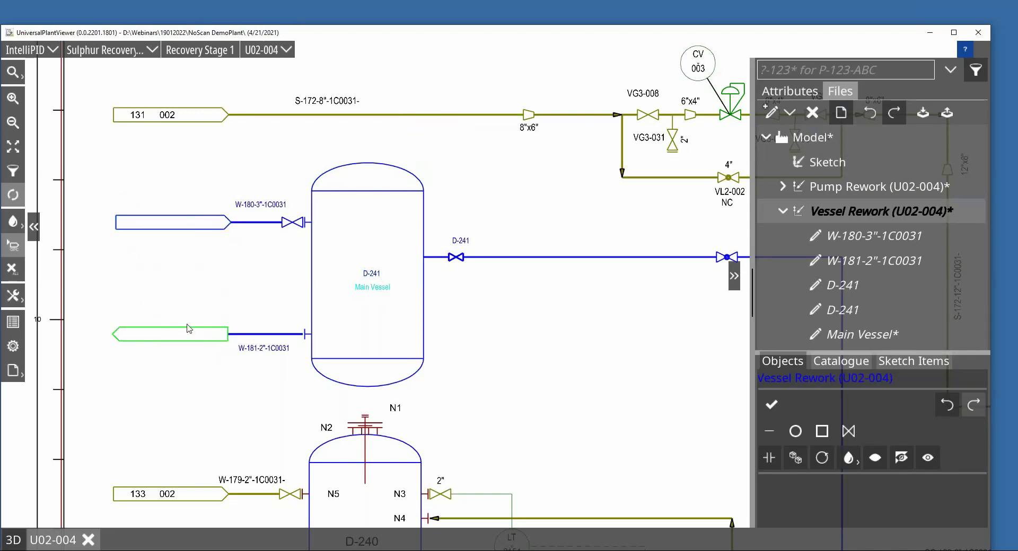
Add a 'From 003' comment and place it inside the inlet off-page box.
click(179, 219)
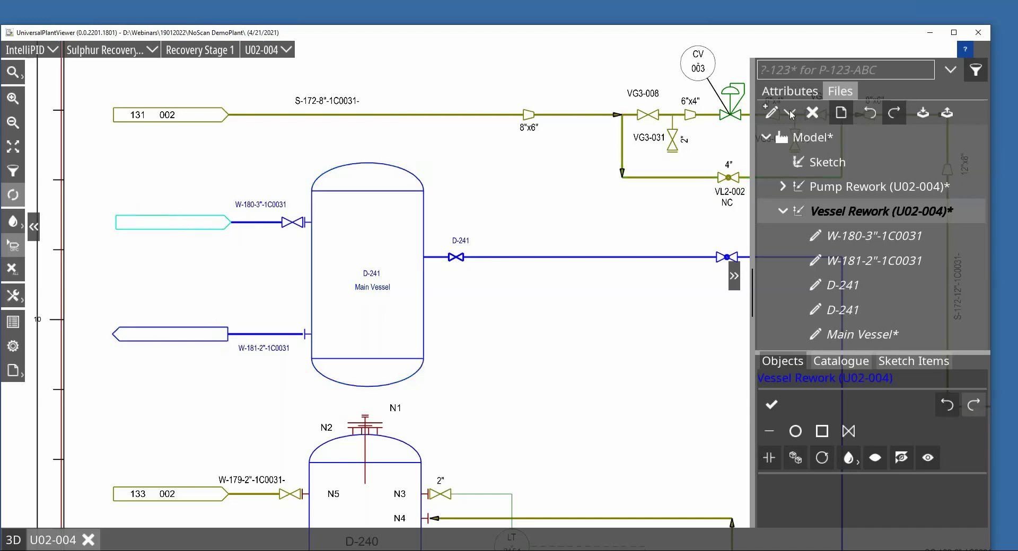
click(790, 113)
click(785, 137)
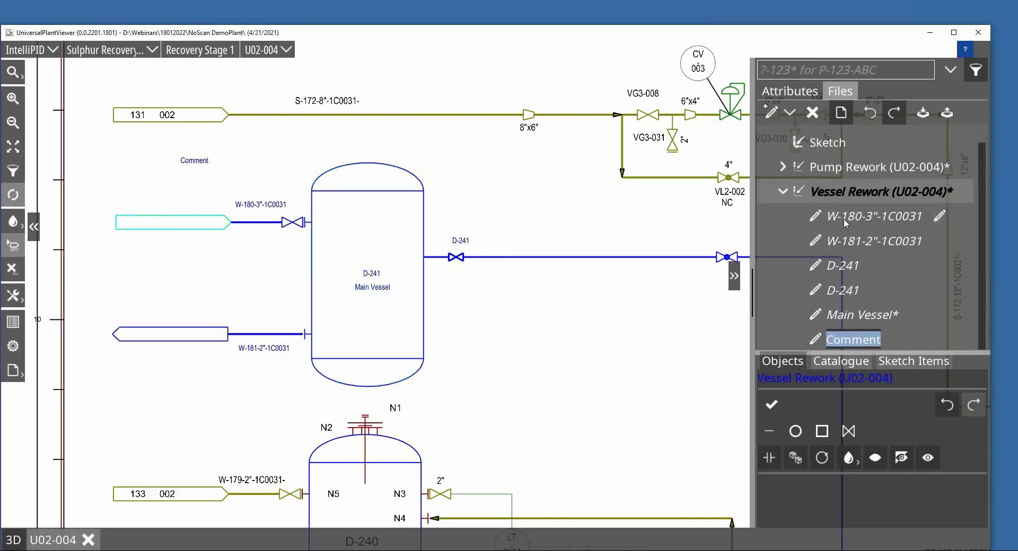
text(Fr)
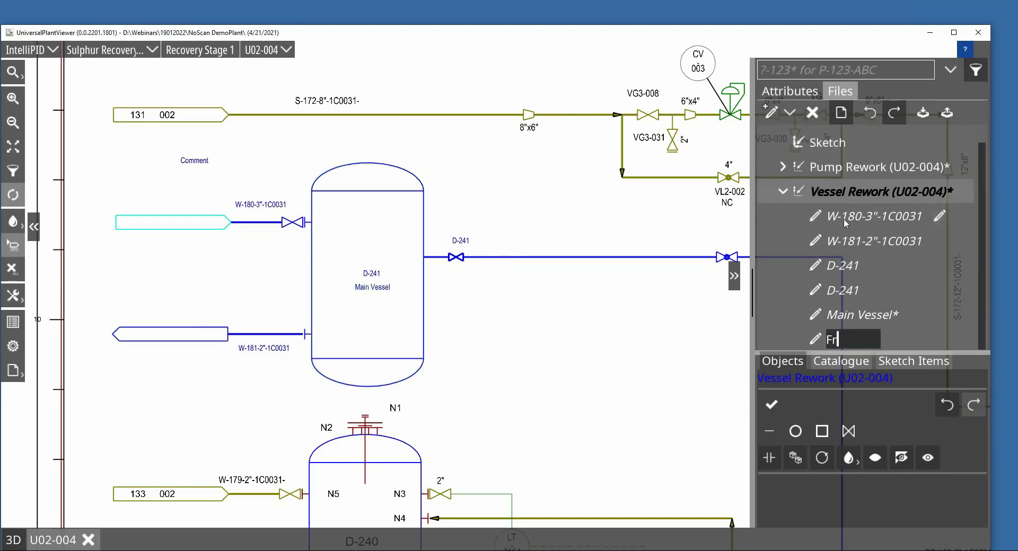
text(om 003)
key(Return)
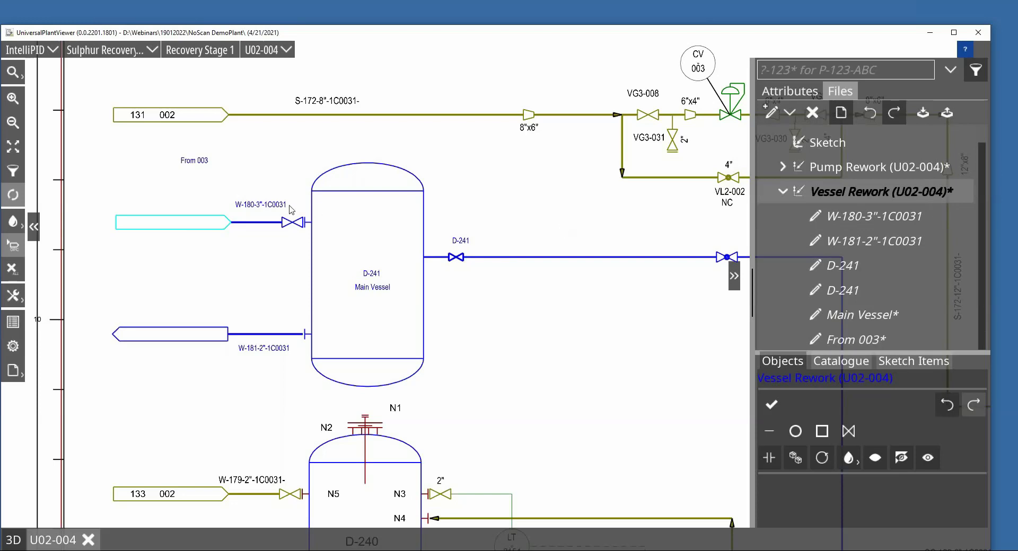
drag(180, 167, 166, 223)
Add a 'To 002' comment inside the outlet box and list the sketch items.
click(178, 329)
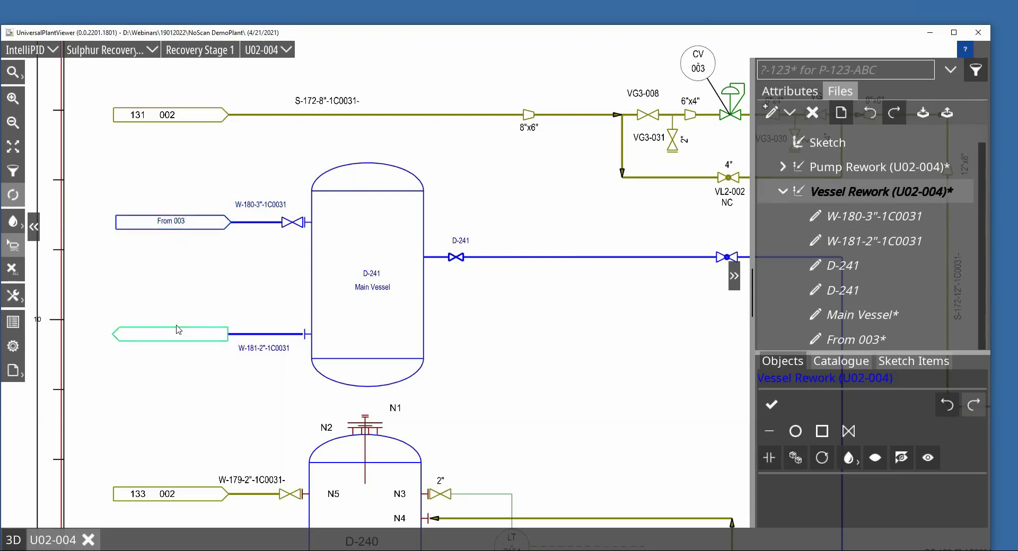
click(791, 113)
click(793, 140)
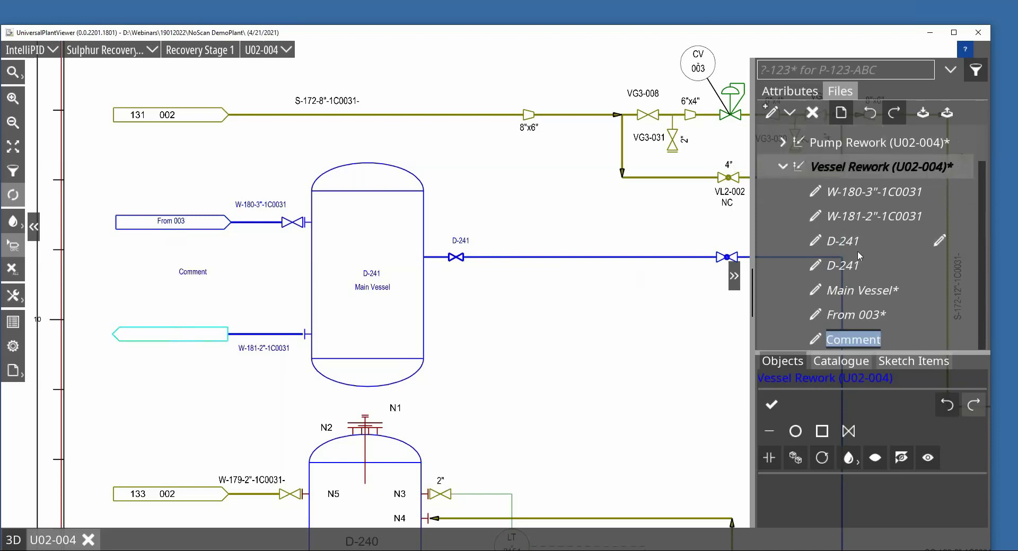
text(To)
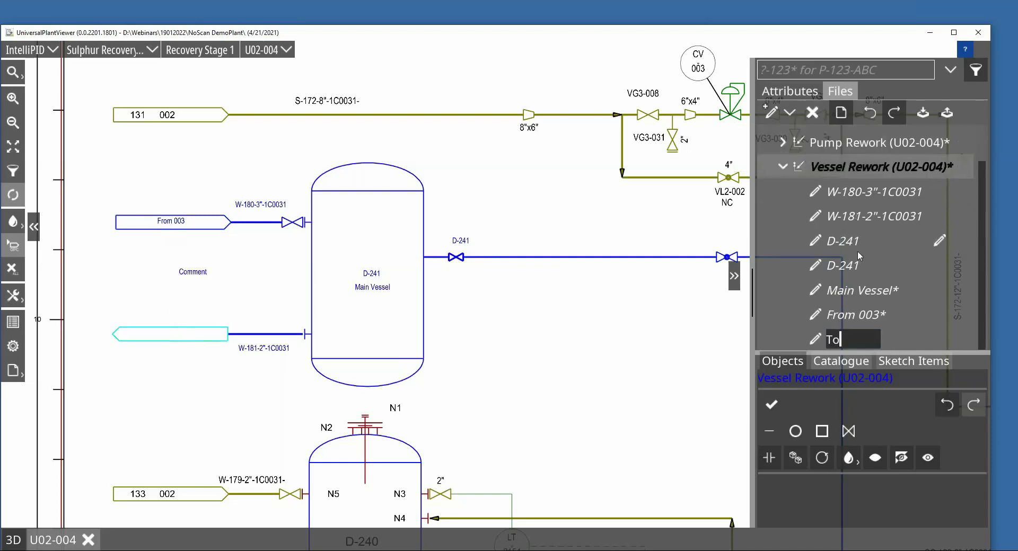
text( 002)
key(Return)
drag(193, 276, 180, 339)
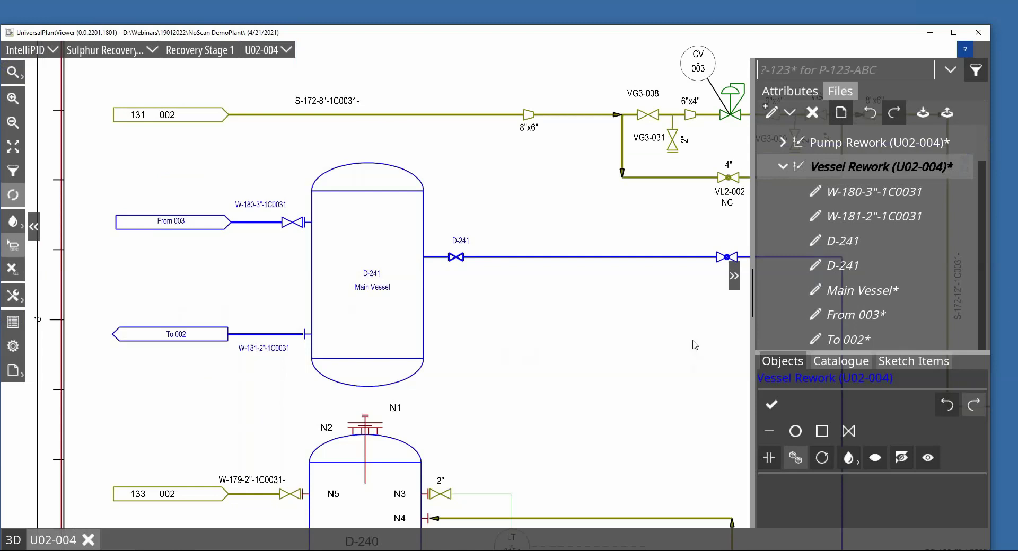
click(926, 366)
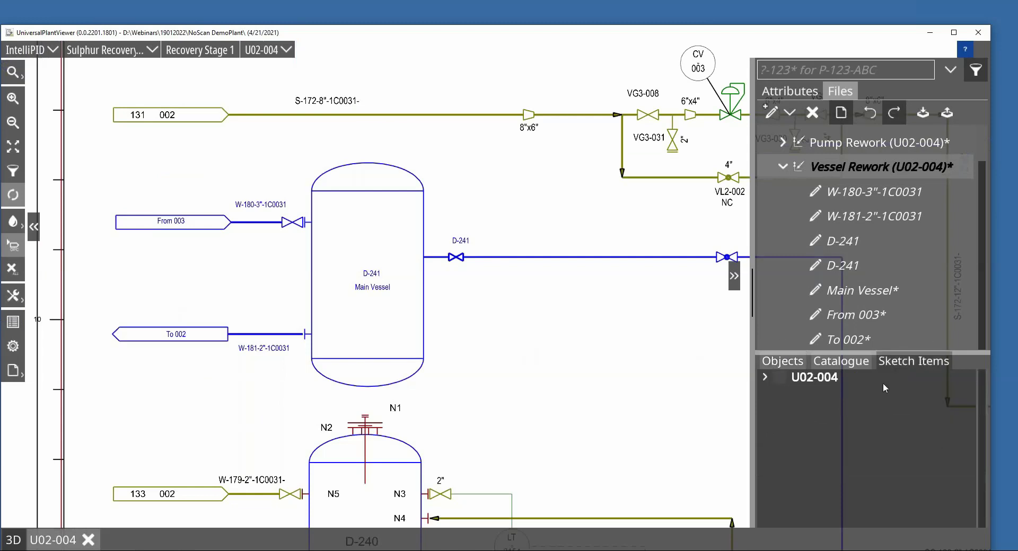
click(764, 377)
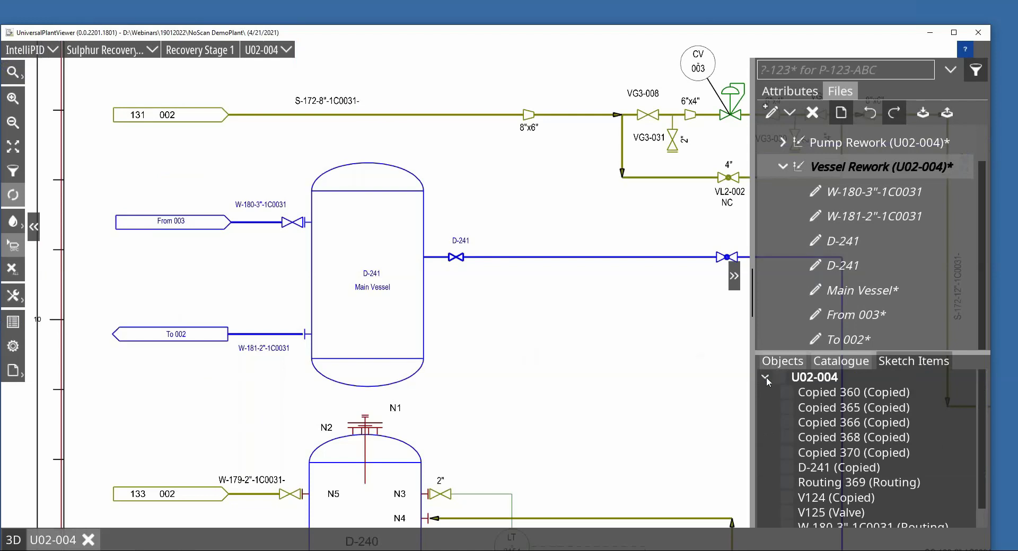
scroll(876, 446, down, 1)
scroll(904, 475, up, 1)
scroll(904, 480, down, 1)
scroll(904, 476, up, 1)
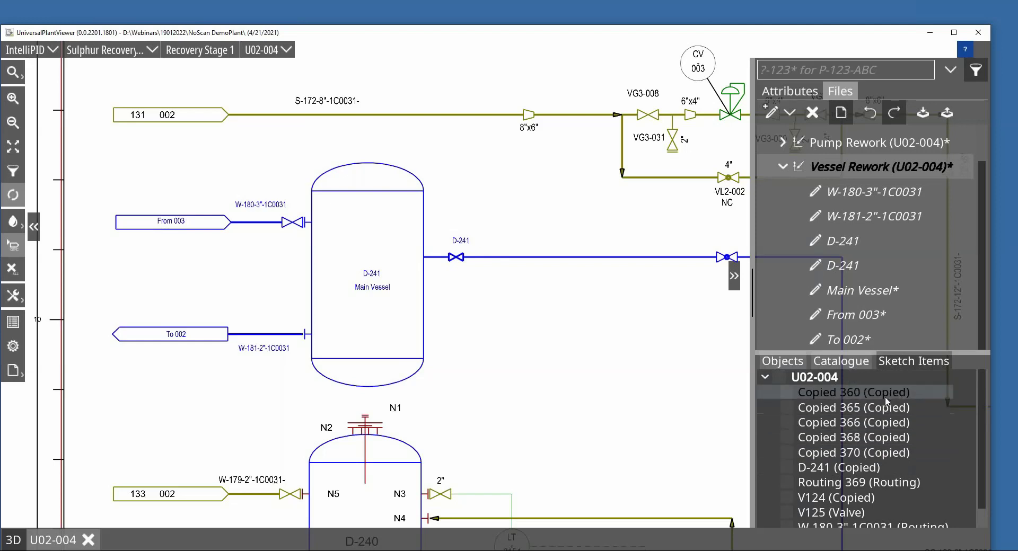
click(423, 367)
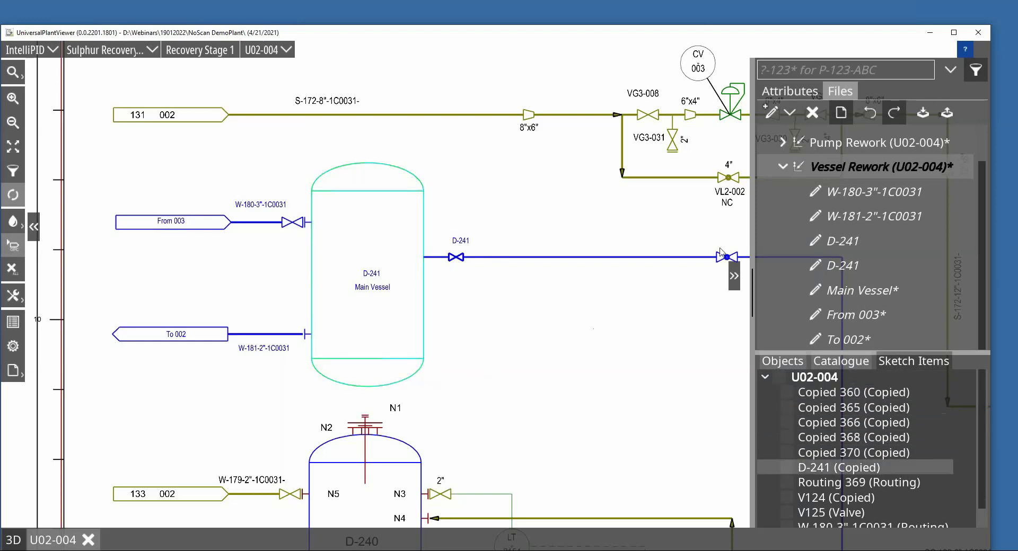
click(813, 94)
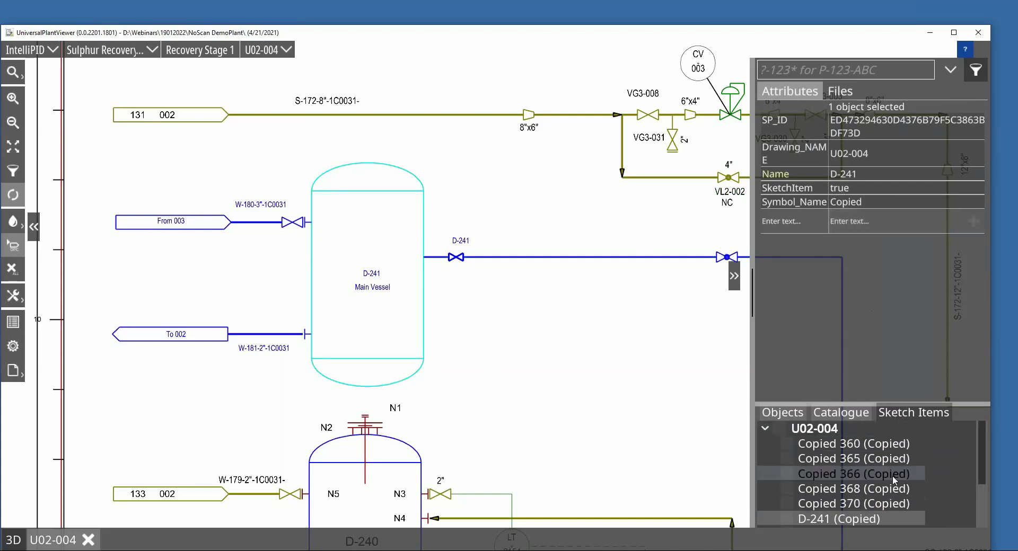
scroll(873, 471, down, 1)
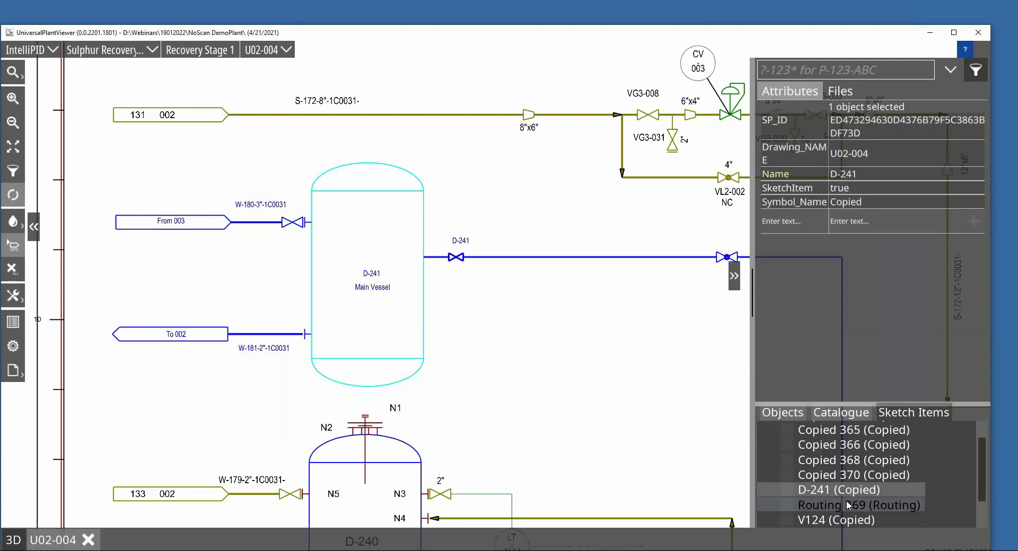
click(831, 428)
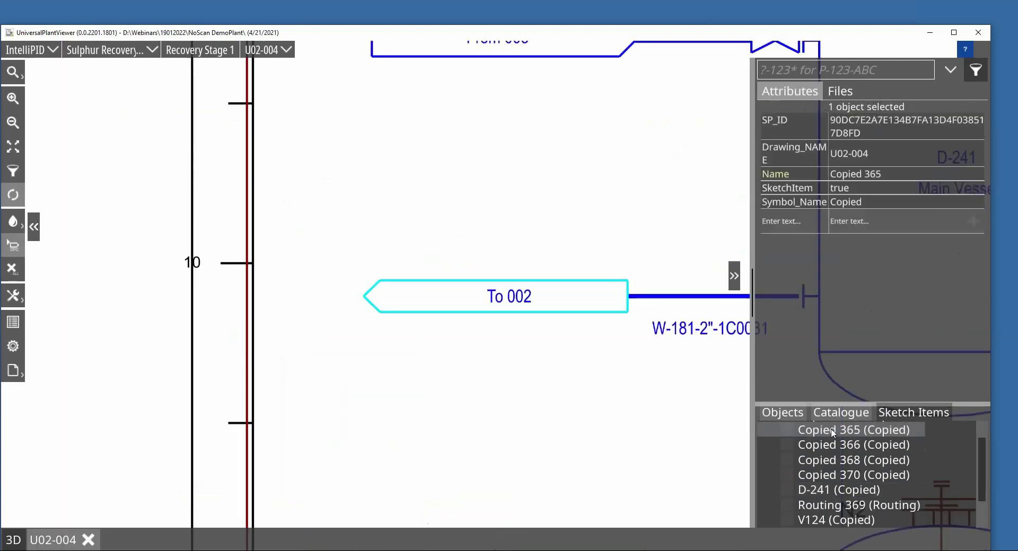
click(830, 447)
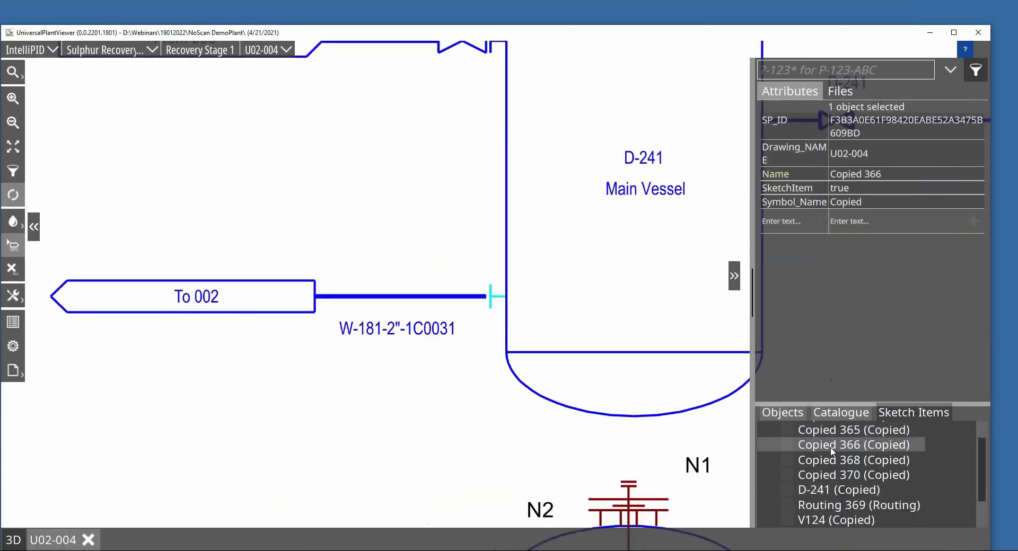
click(825, 489)
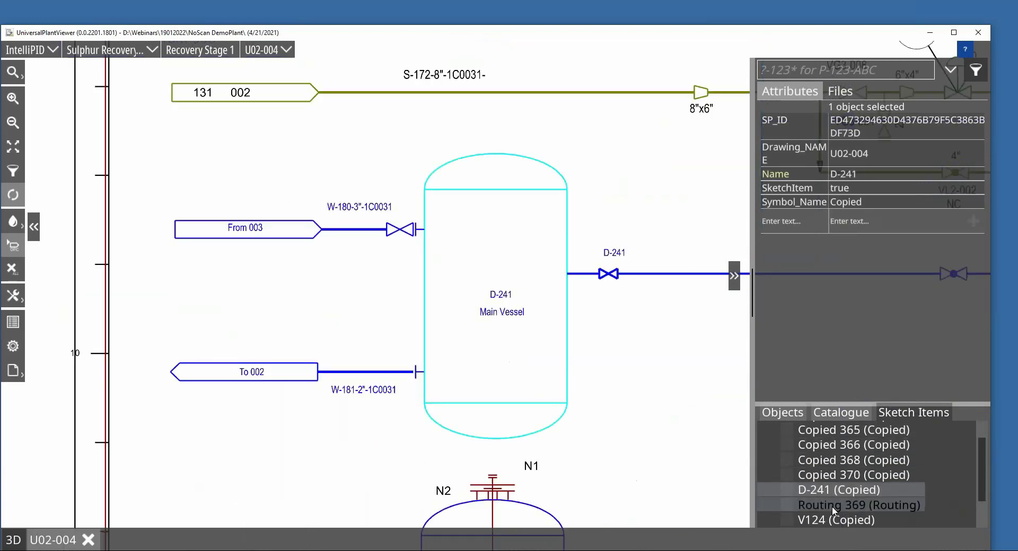
click(832, 506)
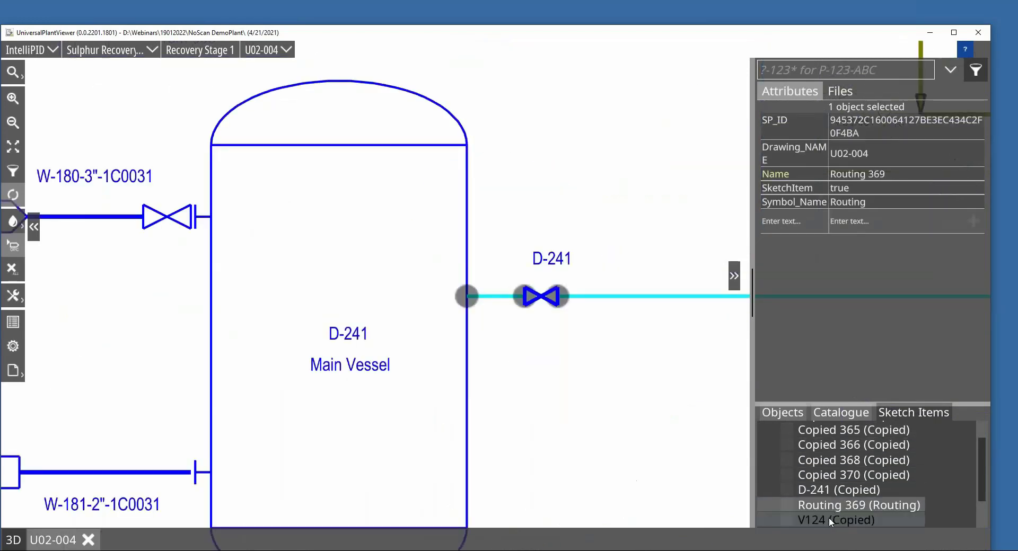
scroll(843, 485, down, 1)
click(820, 492)
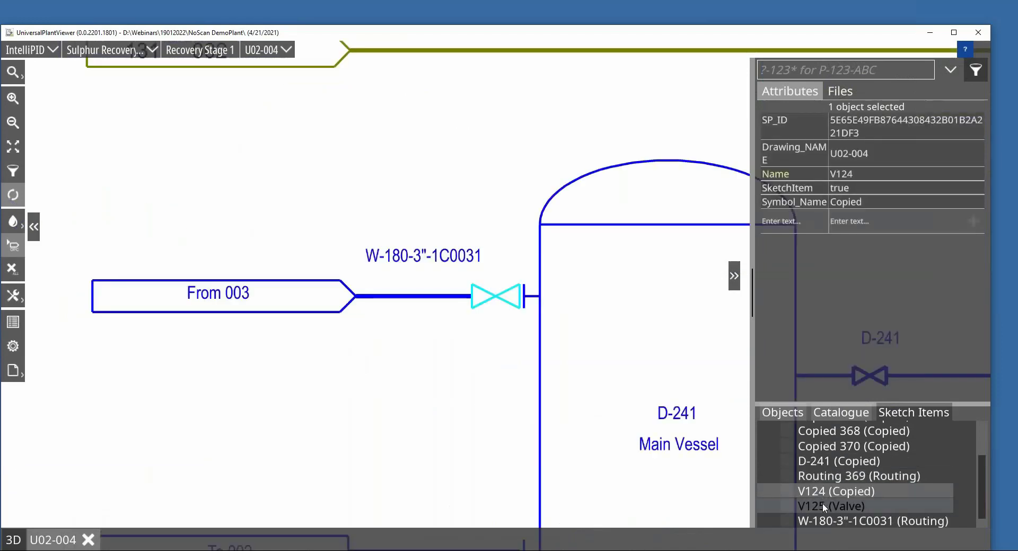
click(824, 507)
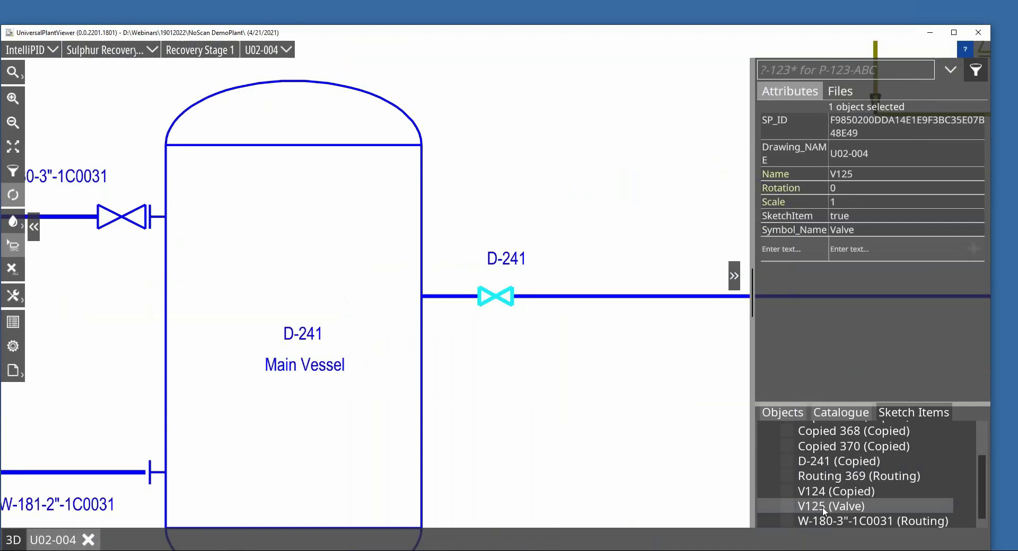
click(615, 353)
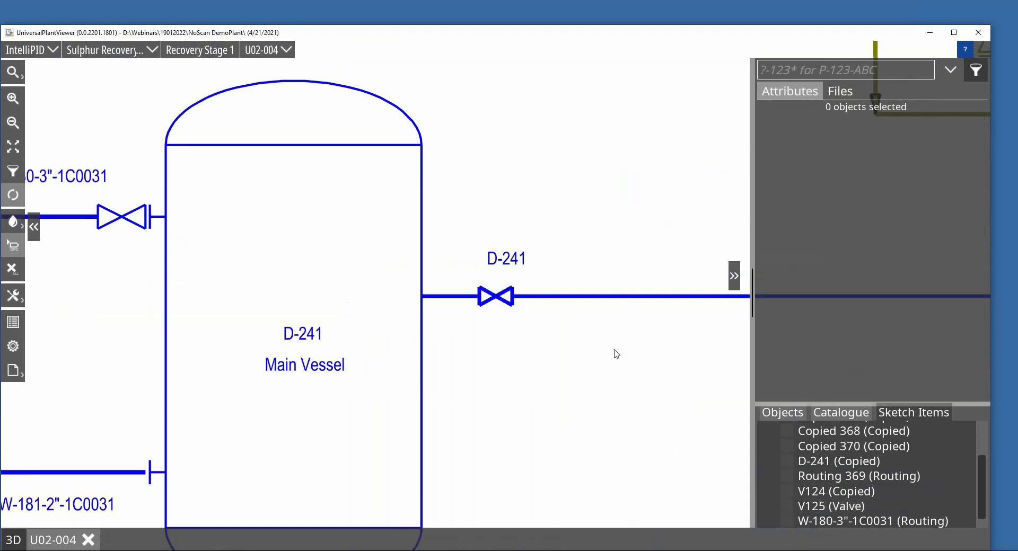
scroll(614, 353, down, 3)
drag(608, 350, 425, 227)
Close the Vessel Rework sketch and zoom out to view the whole P&ID with pumps P-102A/B.
click(784, 415)
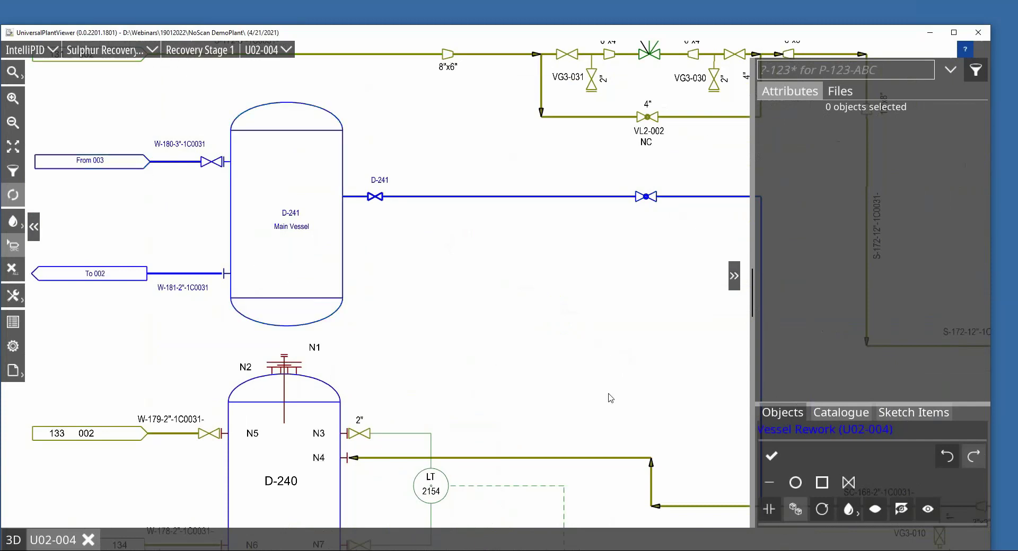
click(772, 458)
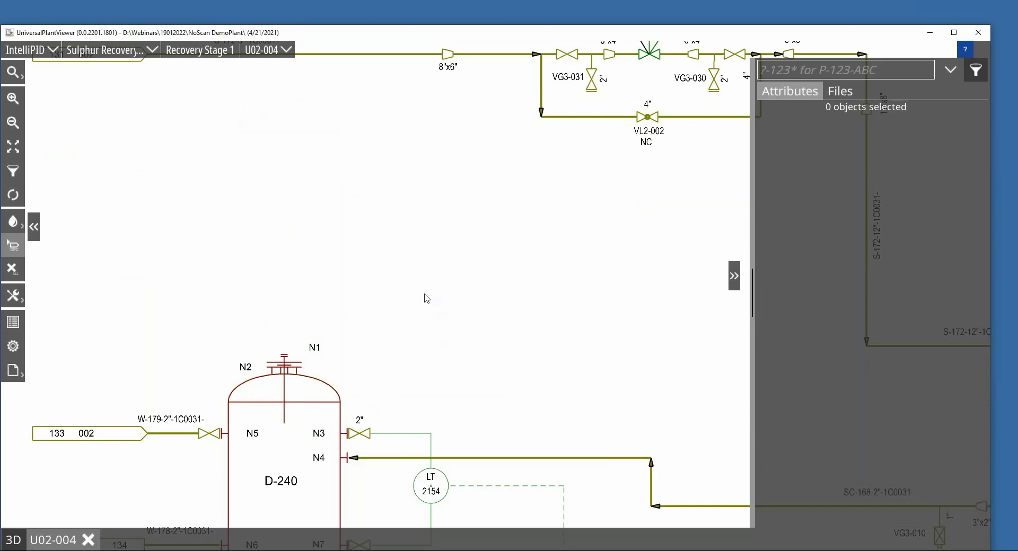
click(849, 94)
scroll(500, 239, down, 3)
mouse_move(554, 263)
mouse_down()
mouse_move(443, 220)
mouse_move(404, 238)
mouse_up()
scroll(443, 220, down, 1)
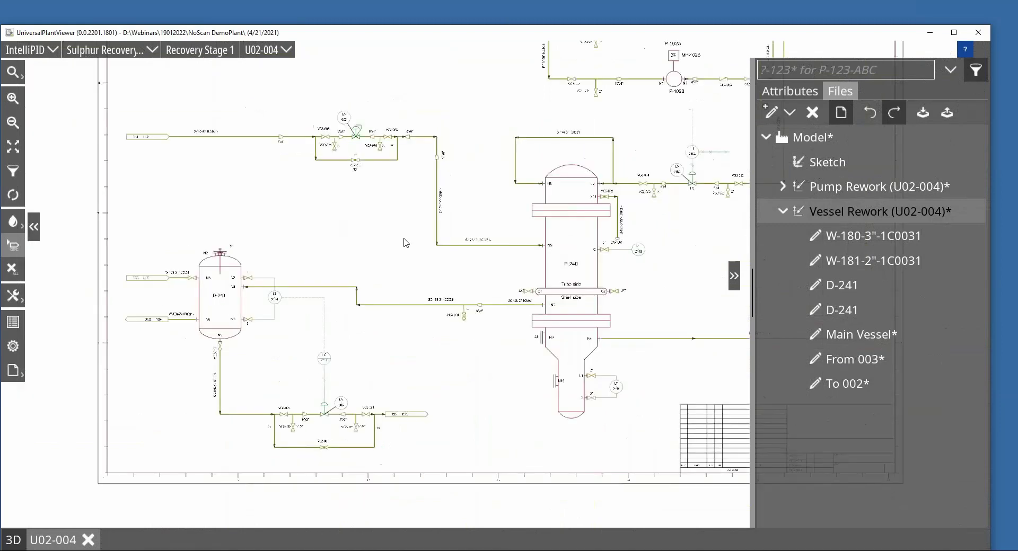
drag(497, 207, 445, 256)
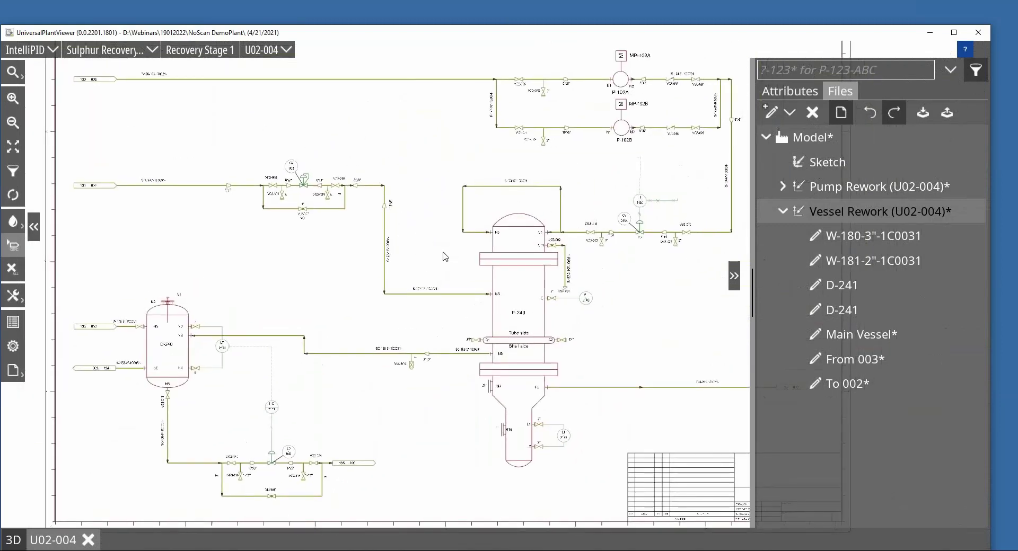
Leave only the Pump Rework overlay visible and open the PDF export settings.
click(782, 211)
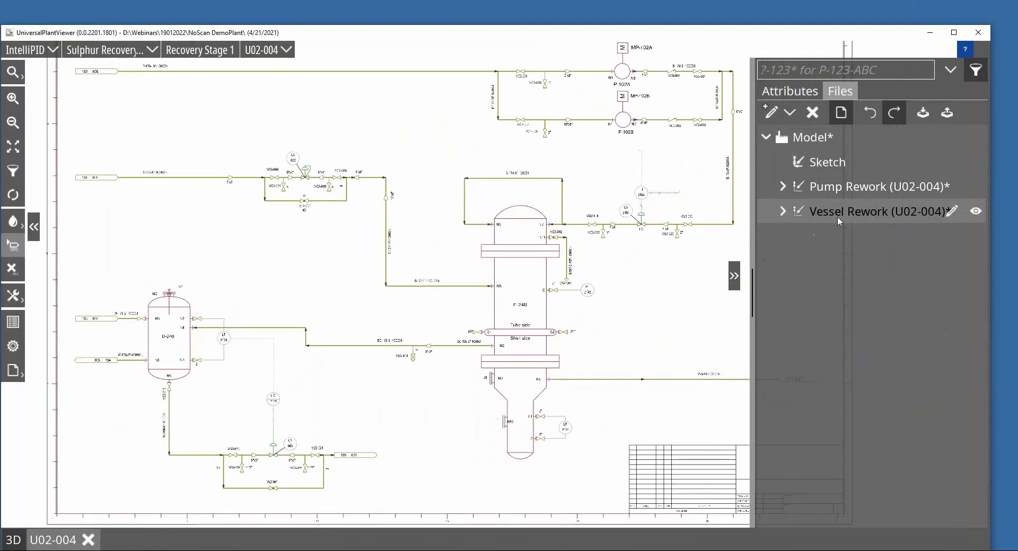
click(976, 187)
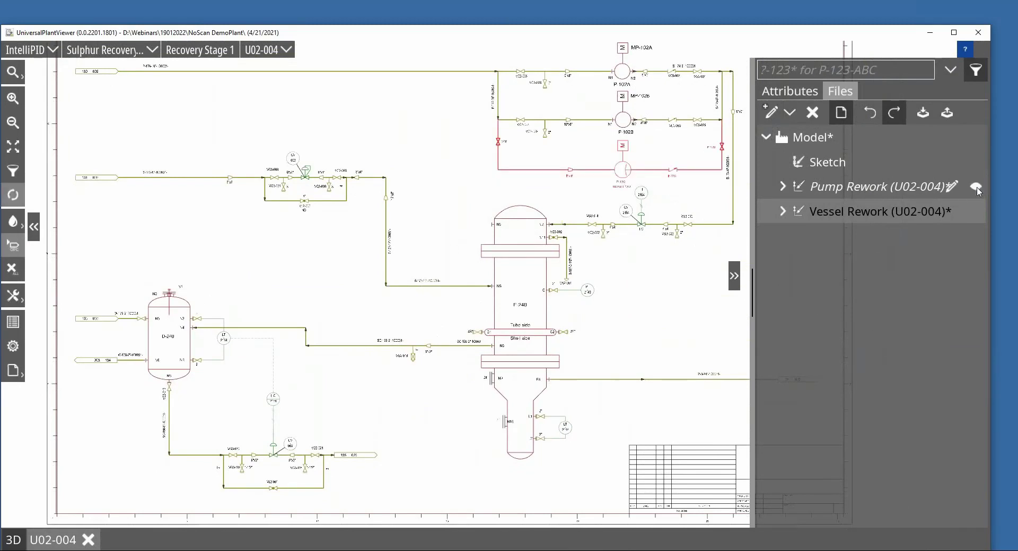
click(976, 187)
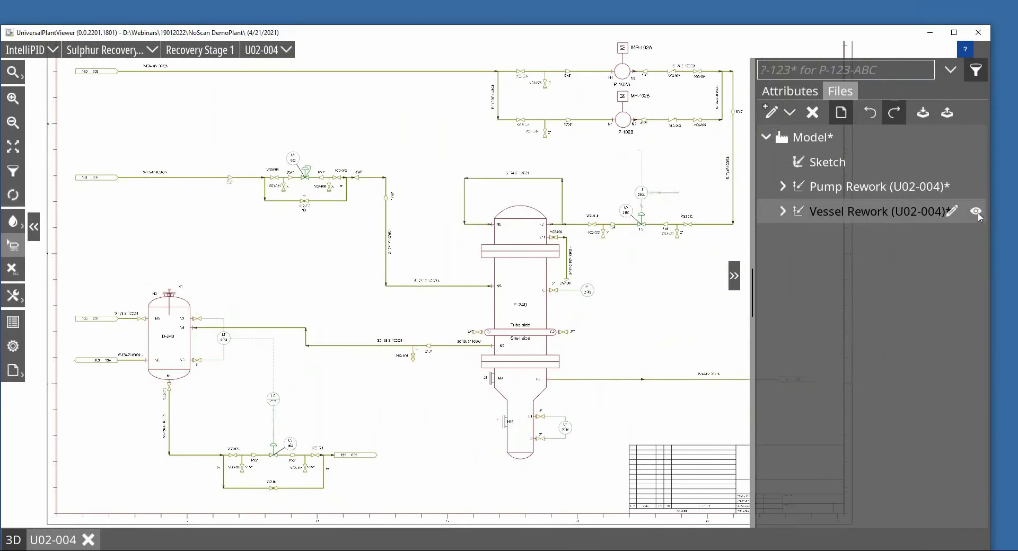
click(976, 212)
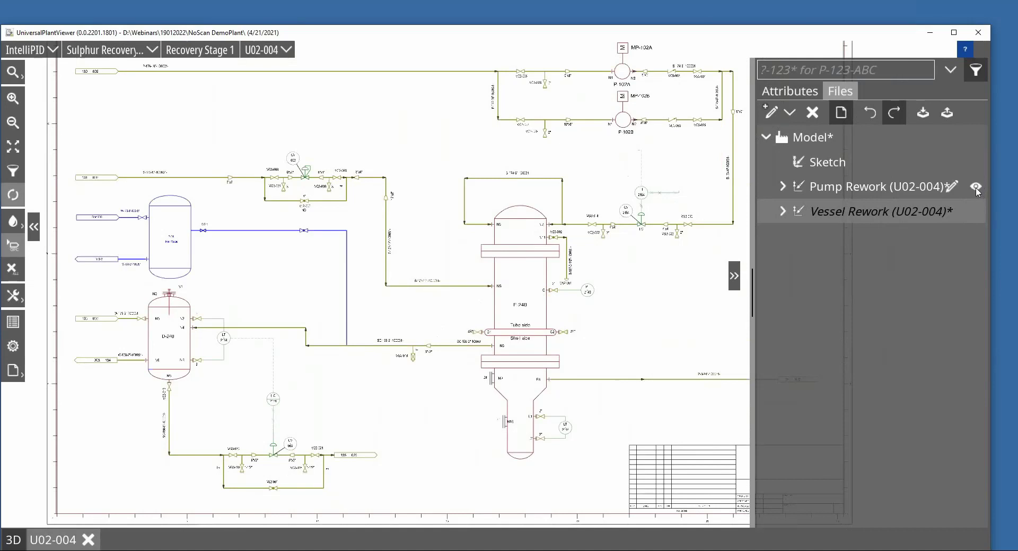
click(975, 187)
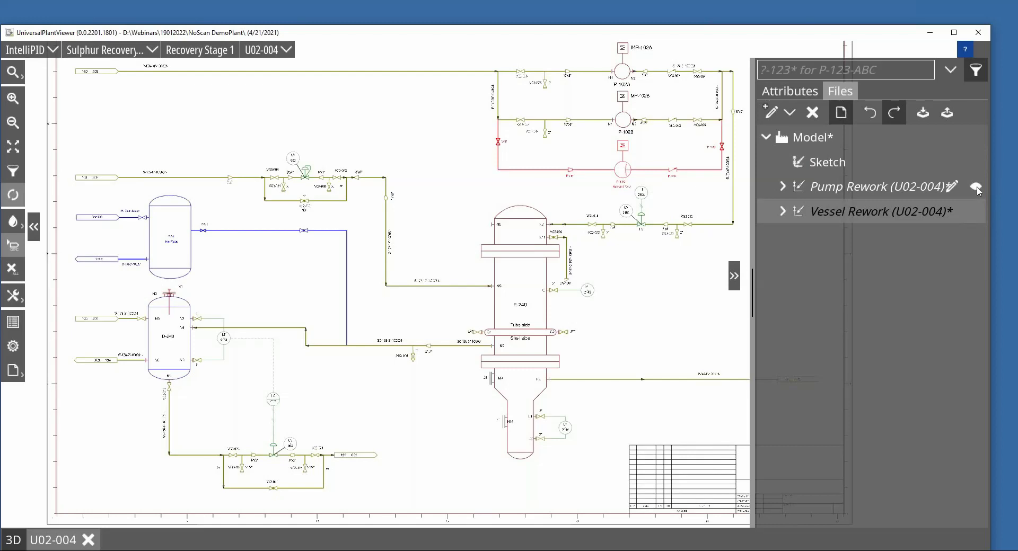
click(976, 212)
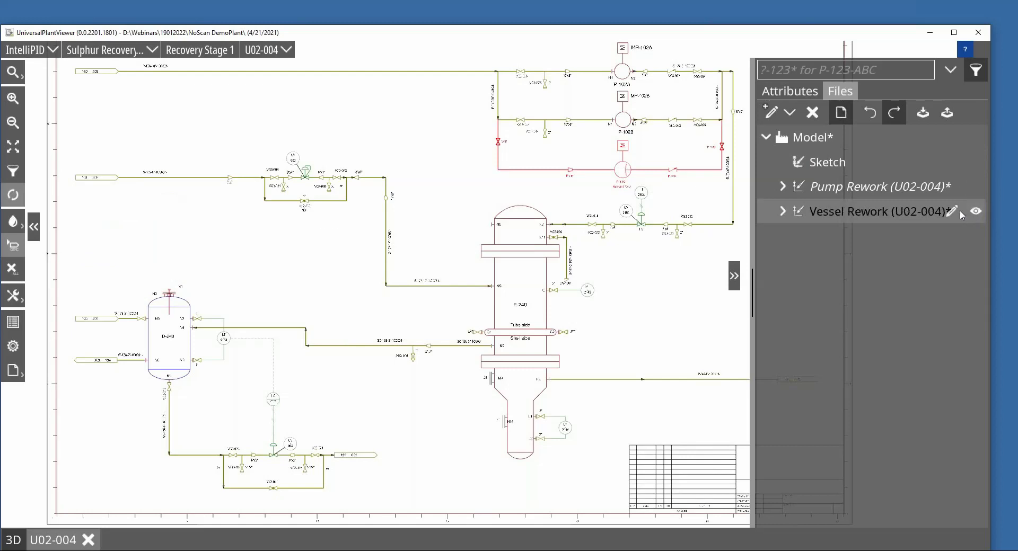
click(13, 375)
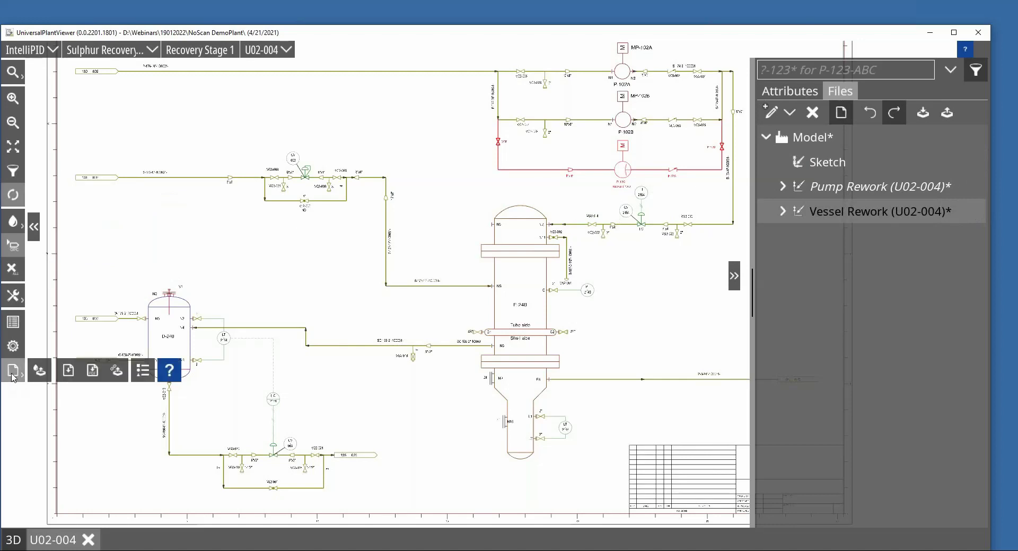
click(93, 371)
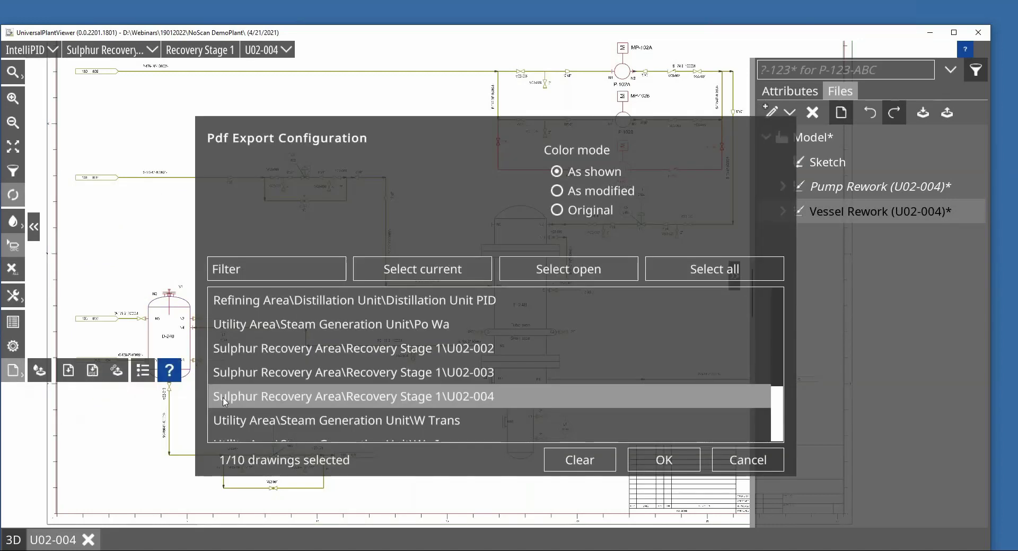
Export U02-004 as shown to Output files\U02-004_pump_station.pdf, replacing the existing file.
click(663, 460)
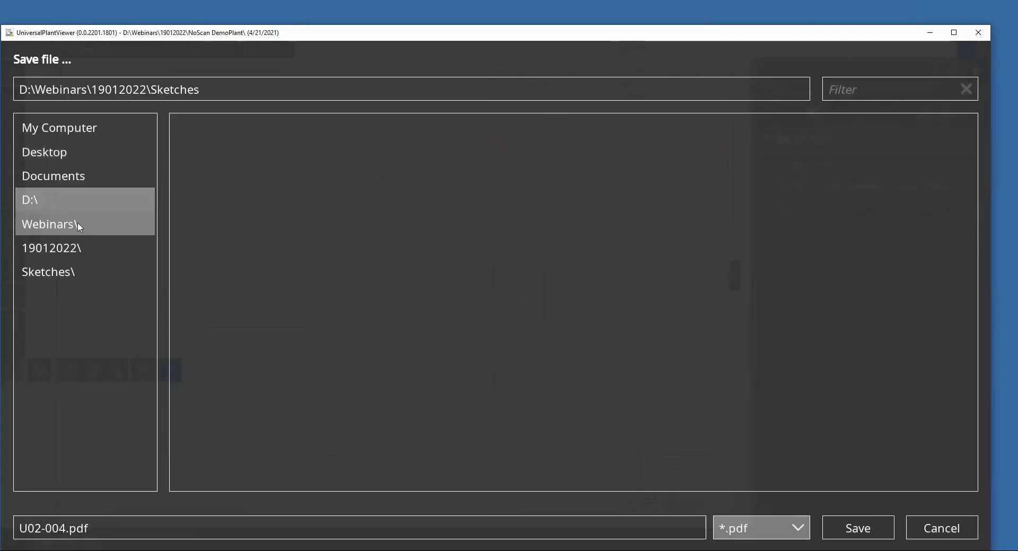
click(76, 249)
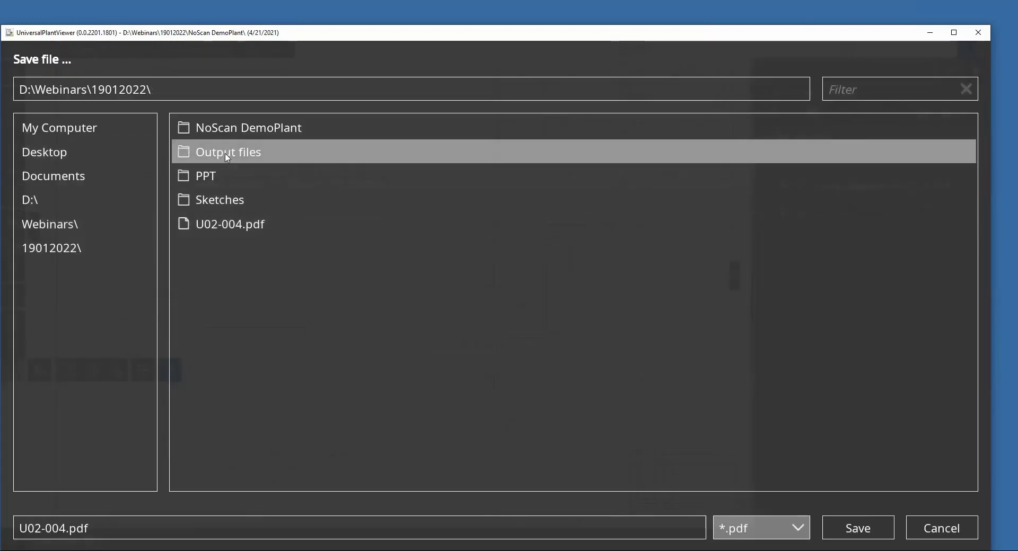
double_click(224, 153)
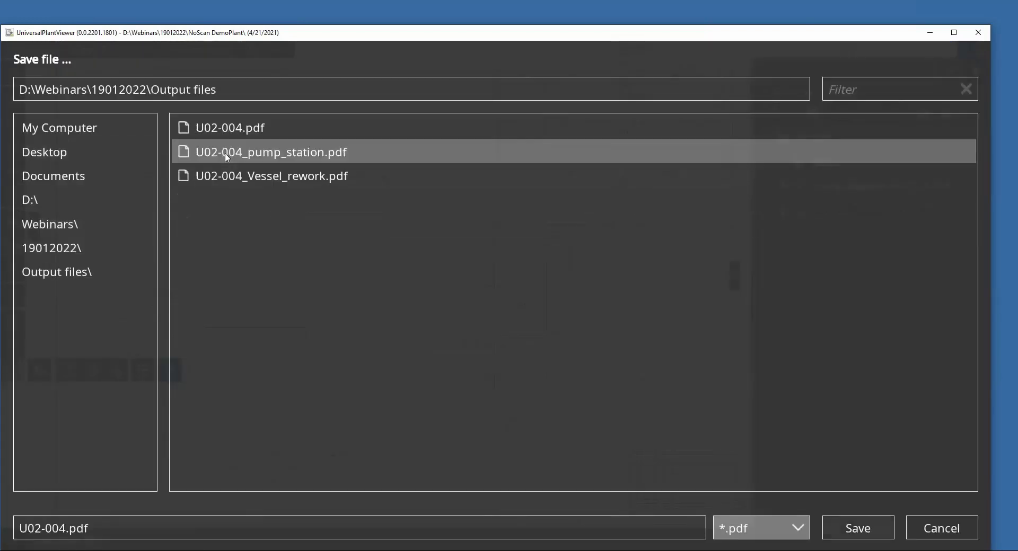
click(313, 155)
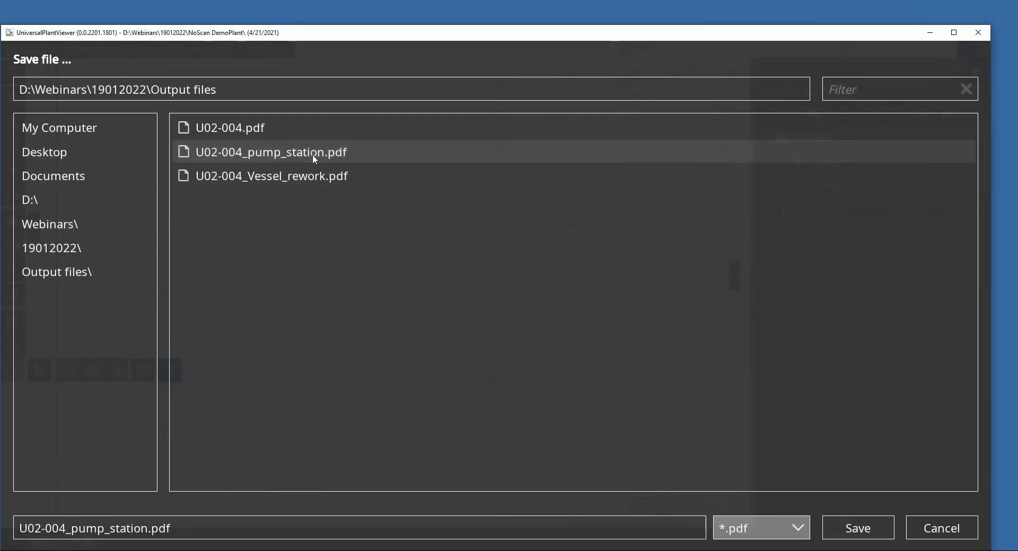
click(865, 533)
click(498, 346)
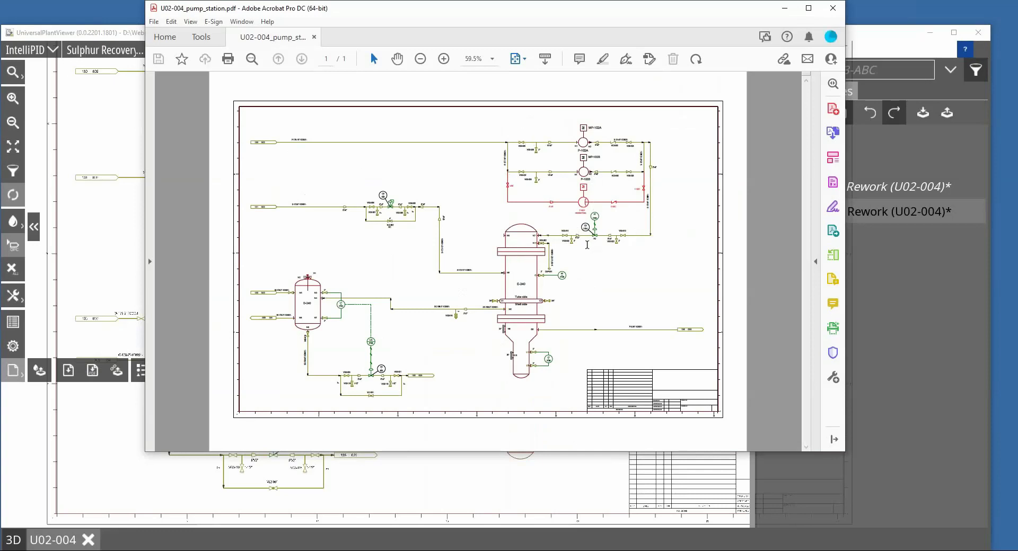
Close the checked PDF and switch the visible overlay from Pump Rework to Vessel Rework.
click(833, 8)
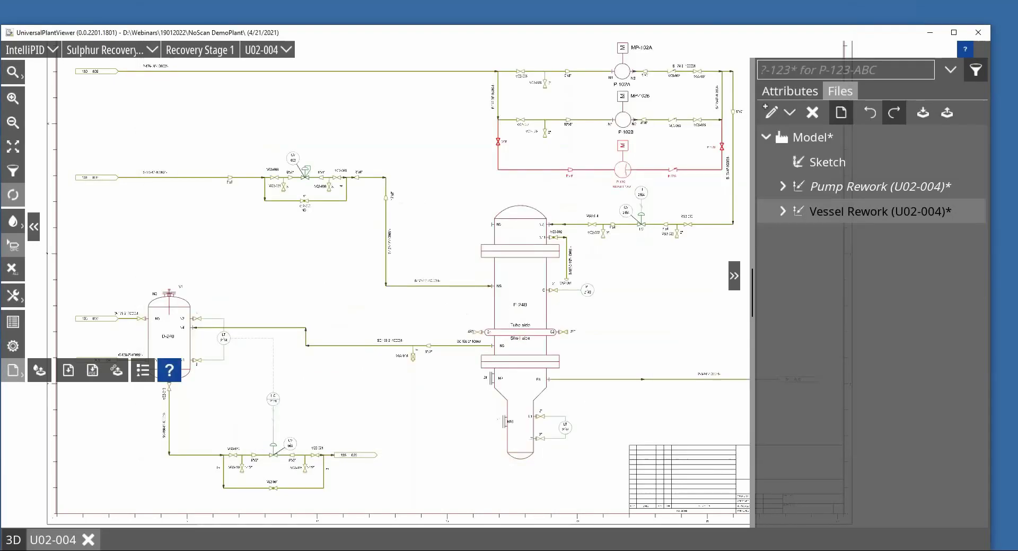
mouse_move(962, 194)
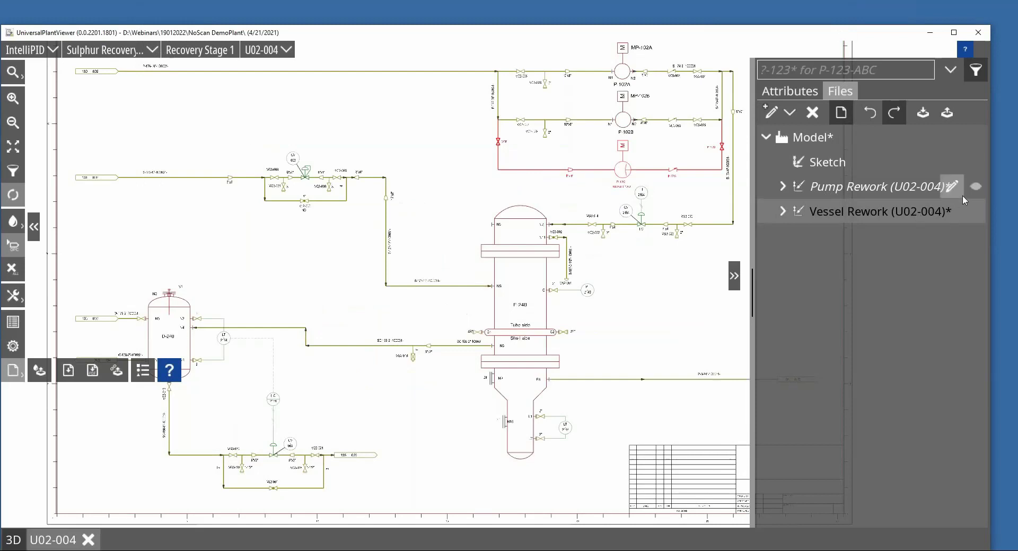
click(977, 188)
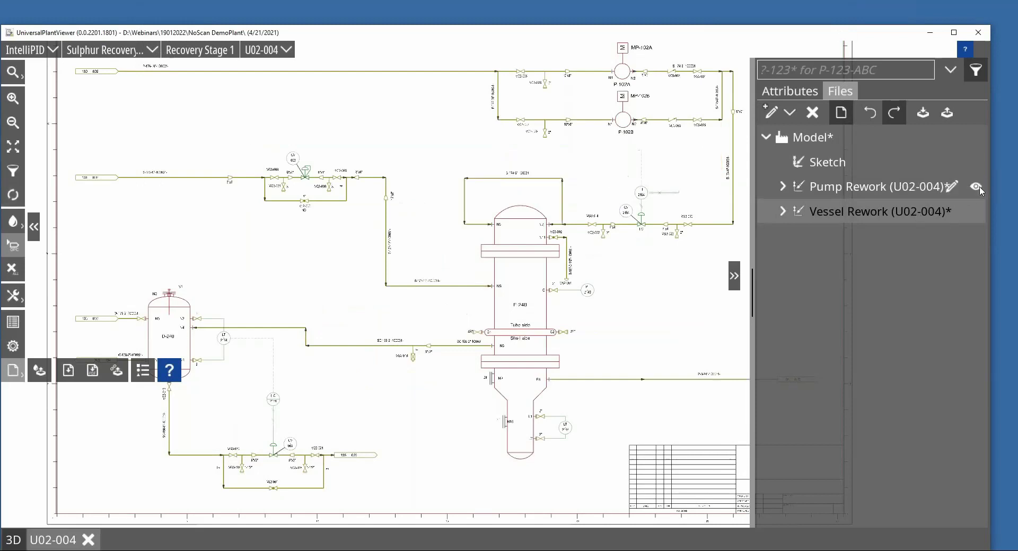
click(976, 212)
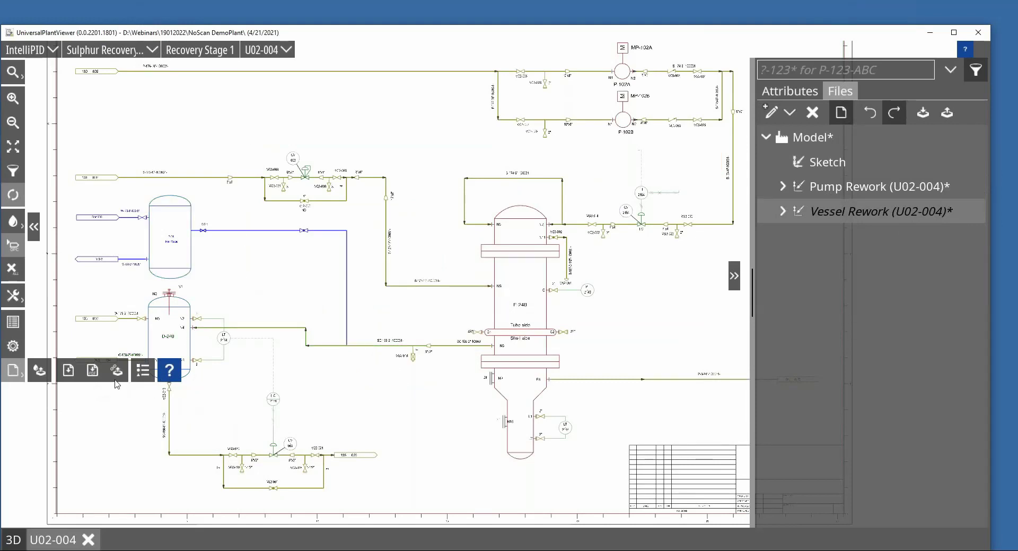
Export U02-004 to PDF, overwriting U02-004_Vessel_rework.pdf.
click(93, 372)
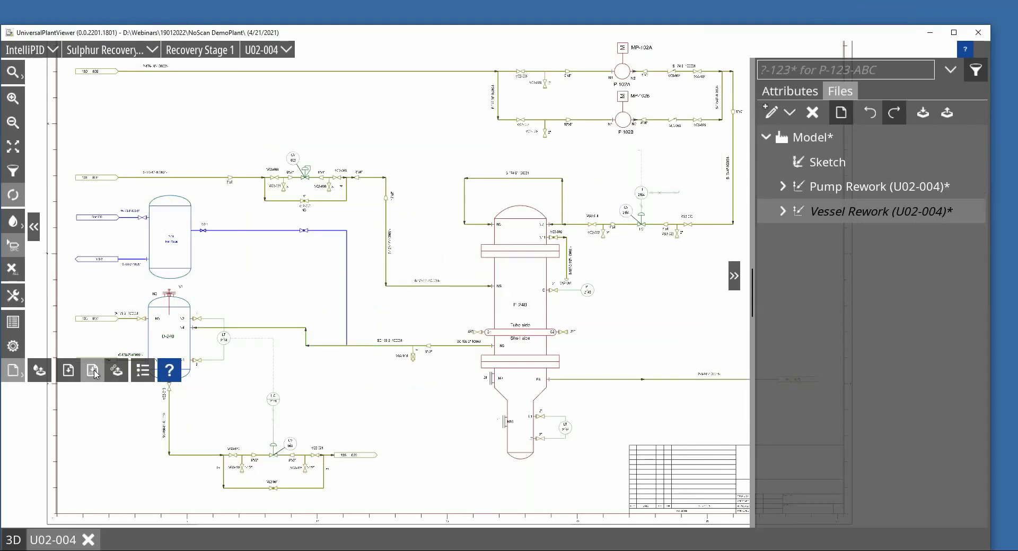
click(662, 460)
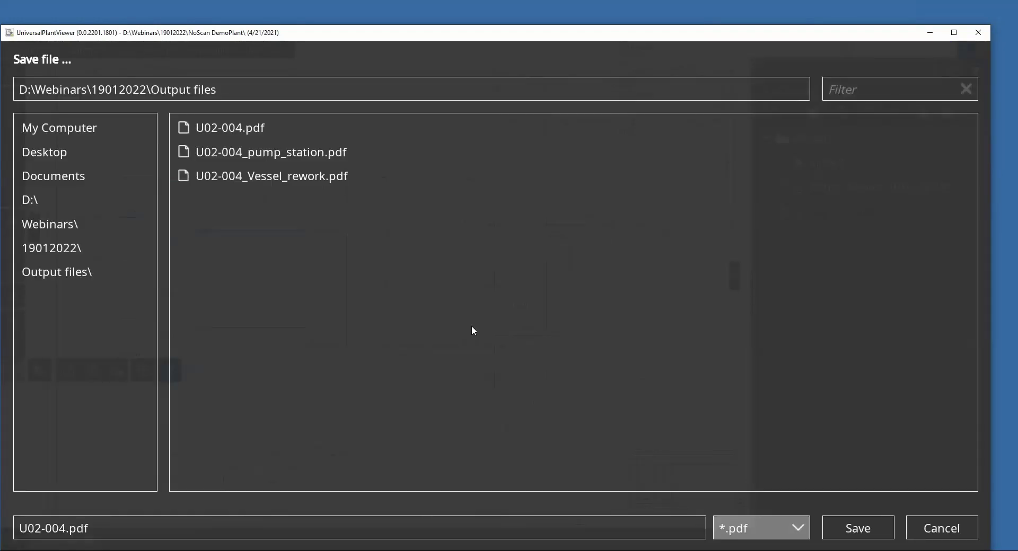
click(304, 180)
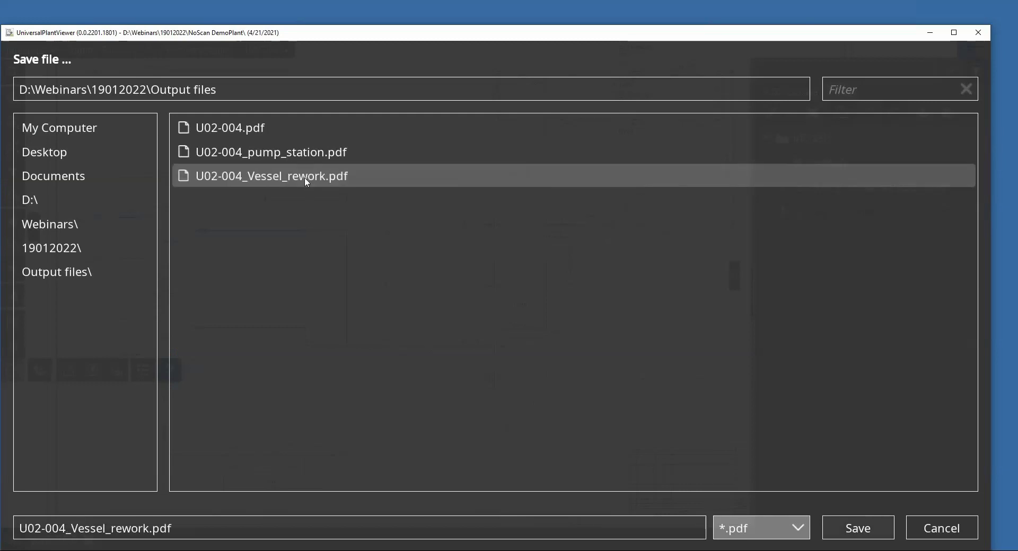
click(868, 528)
click(500, 345)
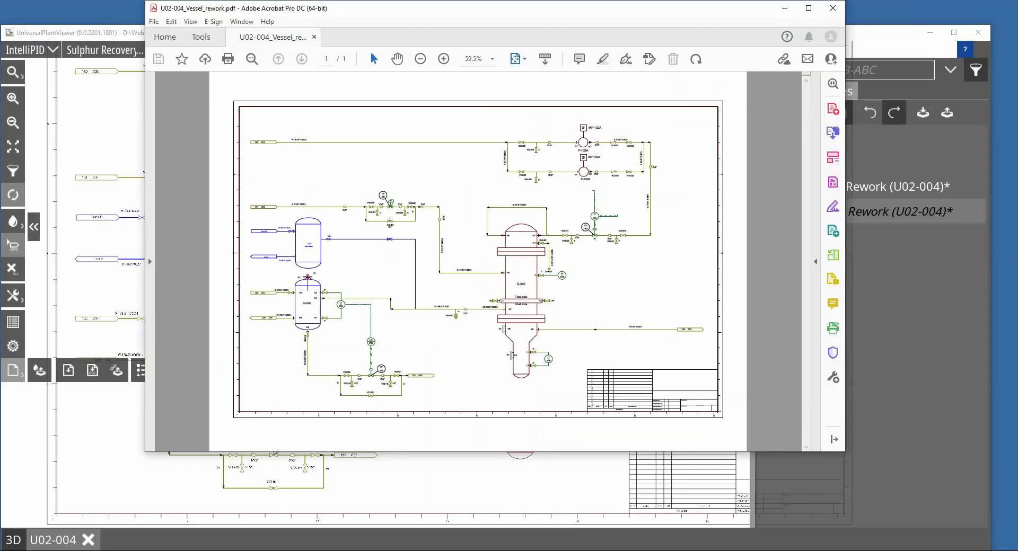
Close U02-004_Vessel_rework.pdf in Acrobat to return to the plant viewer.
click(832, 8)
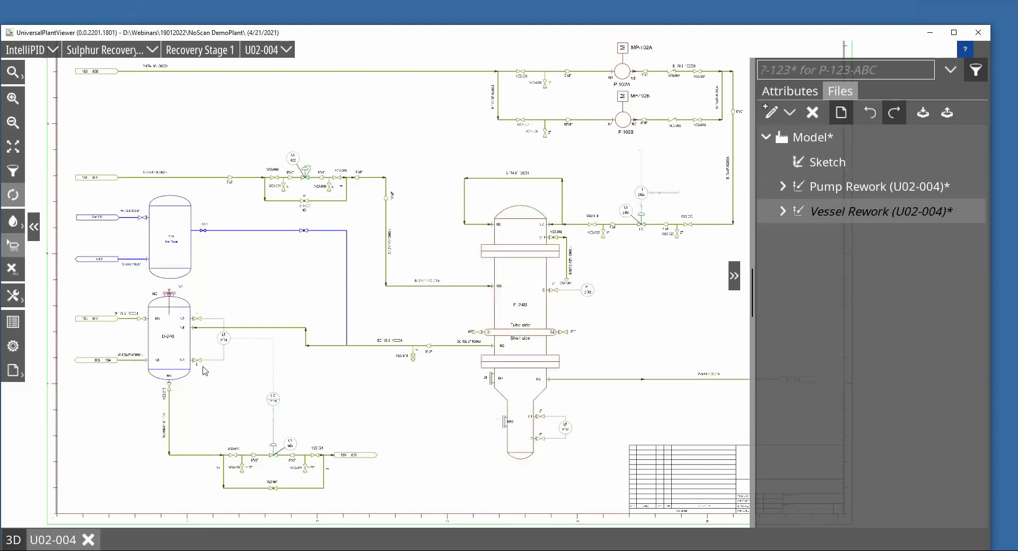
Hide the Vessel Rework overlay and save only the two rework sketches as '2 Sketches'.
click(976, 212)
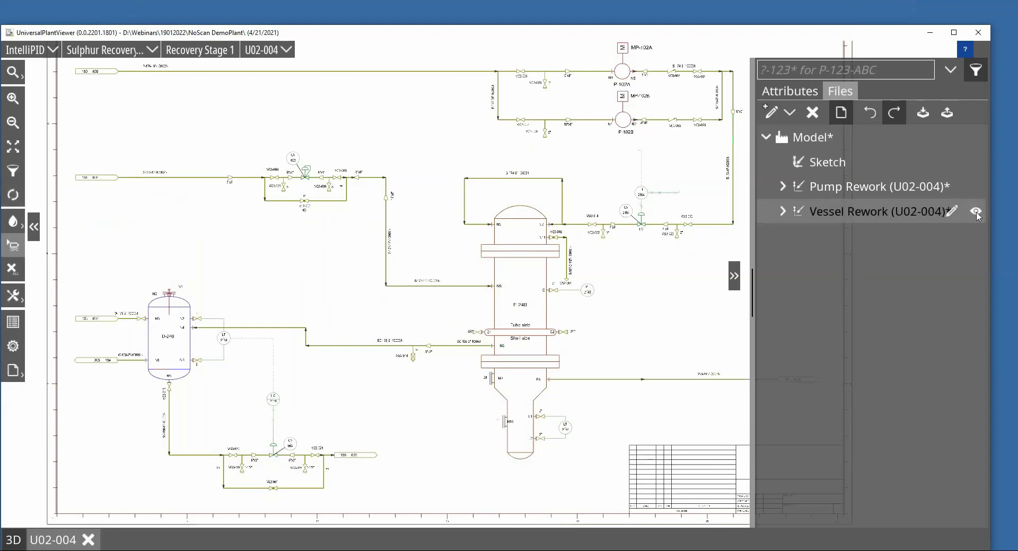
click(864, 190)
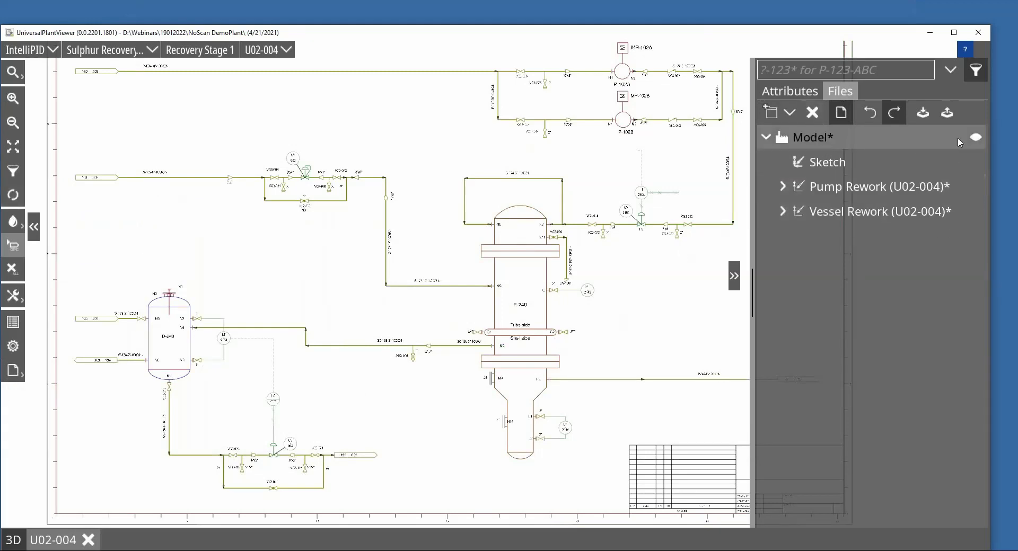
click(922, 114)
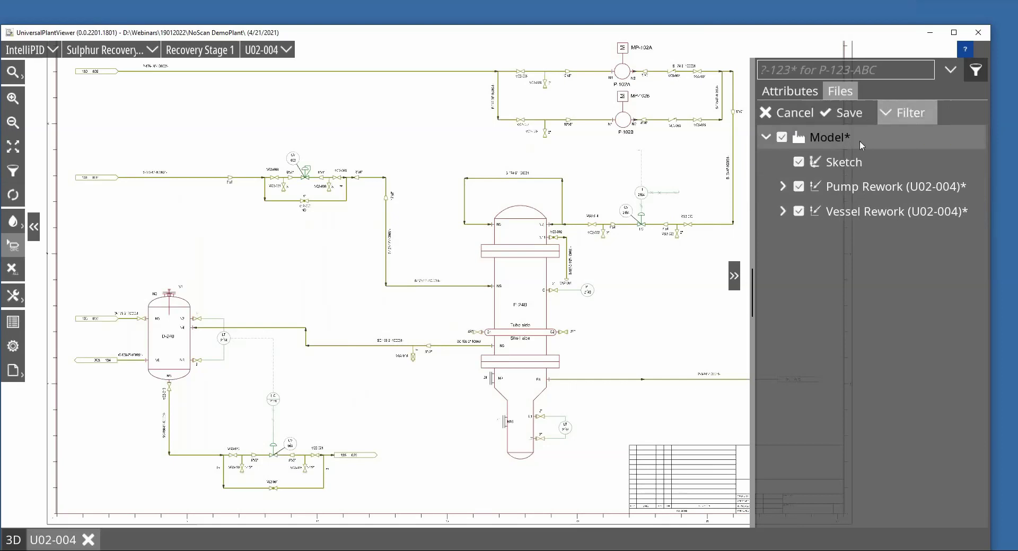
click(798, 162)
click(839, 114)
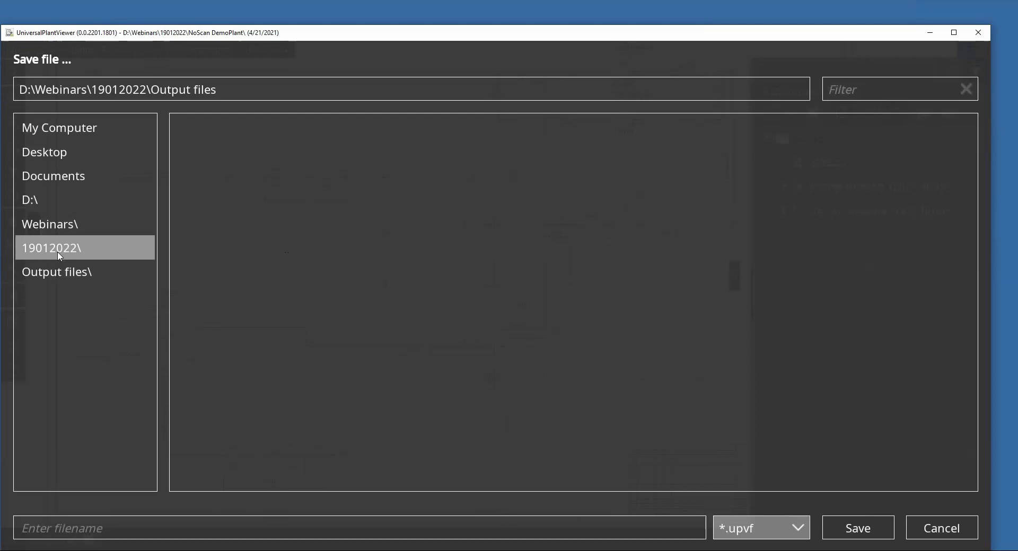
click(151, 529)
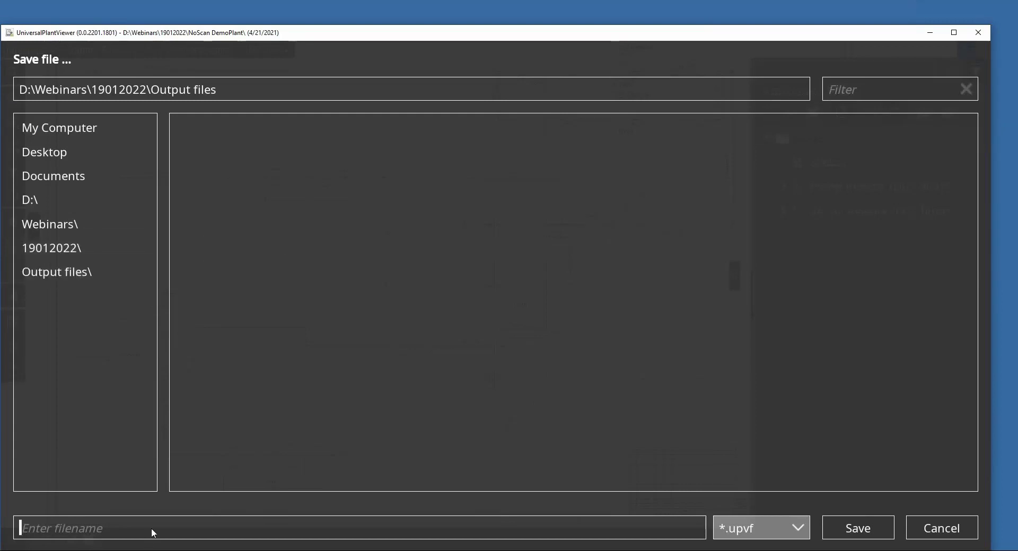
text(2 Sketches)
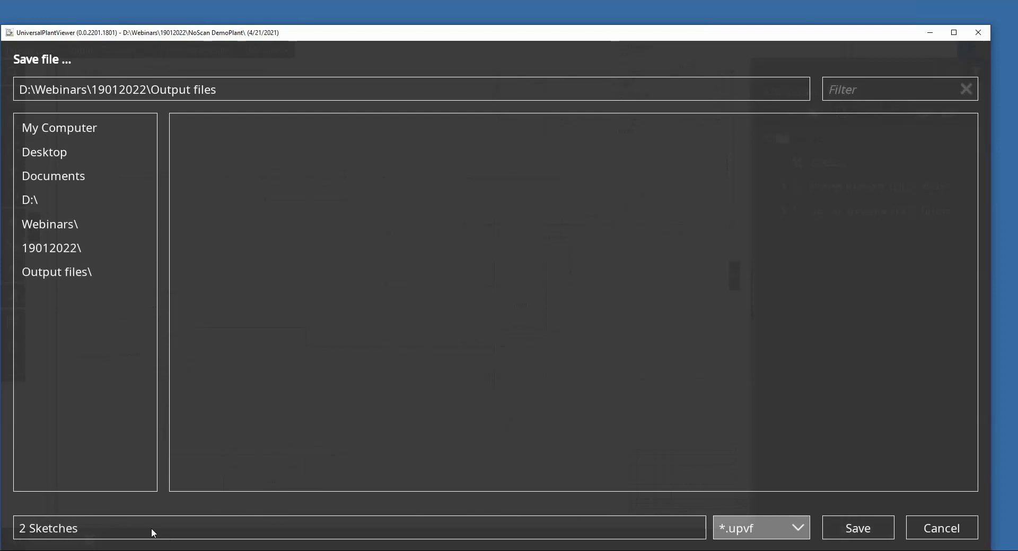
key(Return)
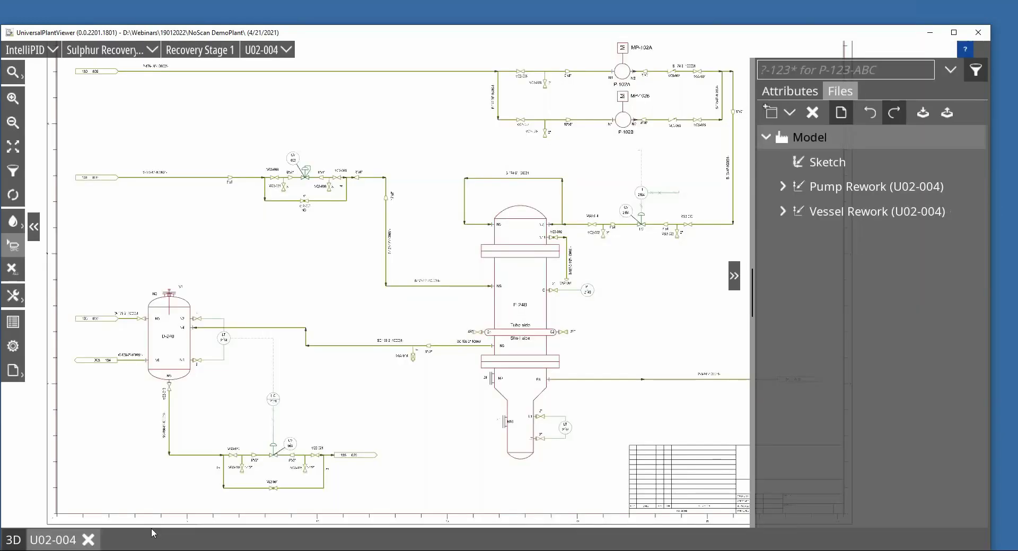
Delete the Pump Rework and Vessel Rework sketches, confirming each deletion.
click(875, 187)
click(812, 112)
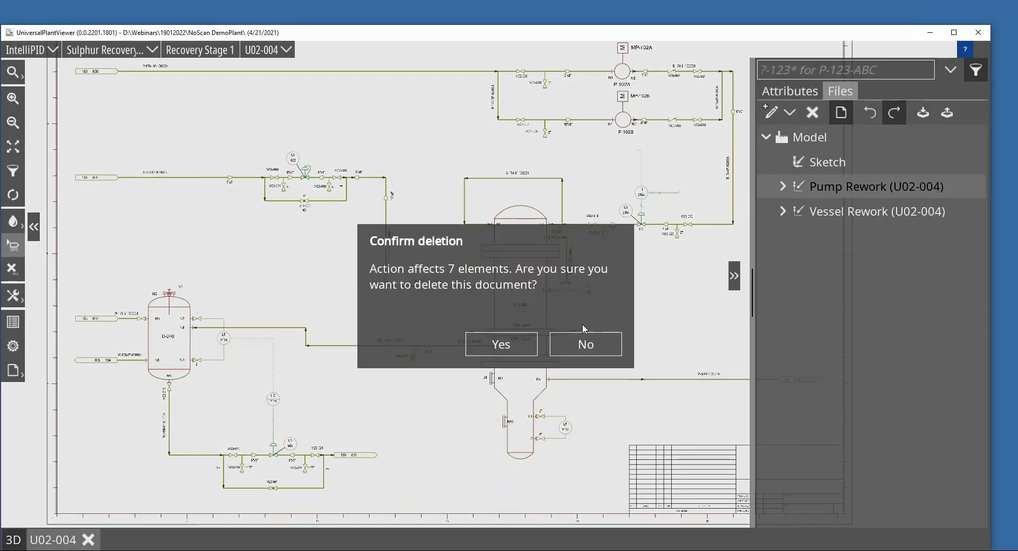
click(521, 342)
click(824, 186)
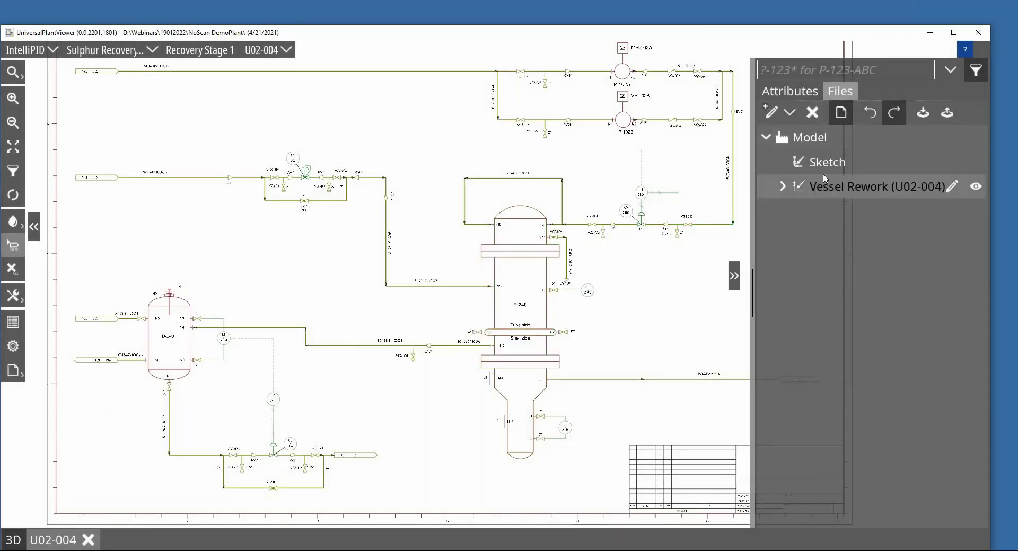
click(812, 112)
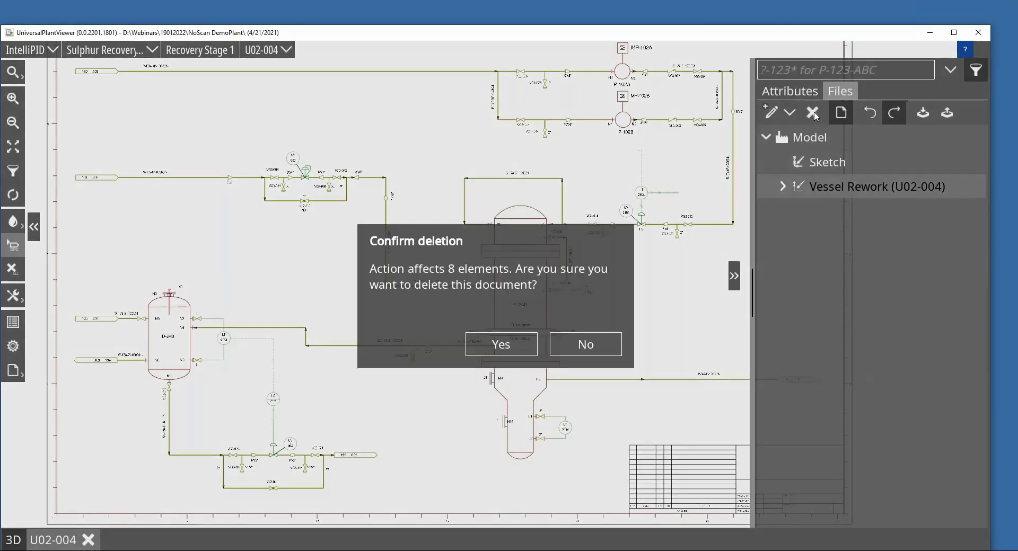
click(523, 345)
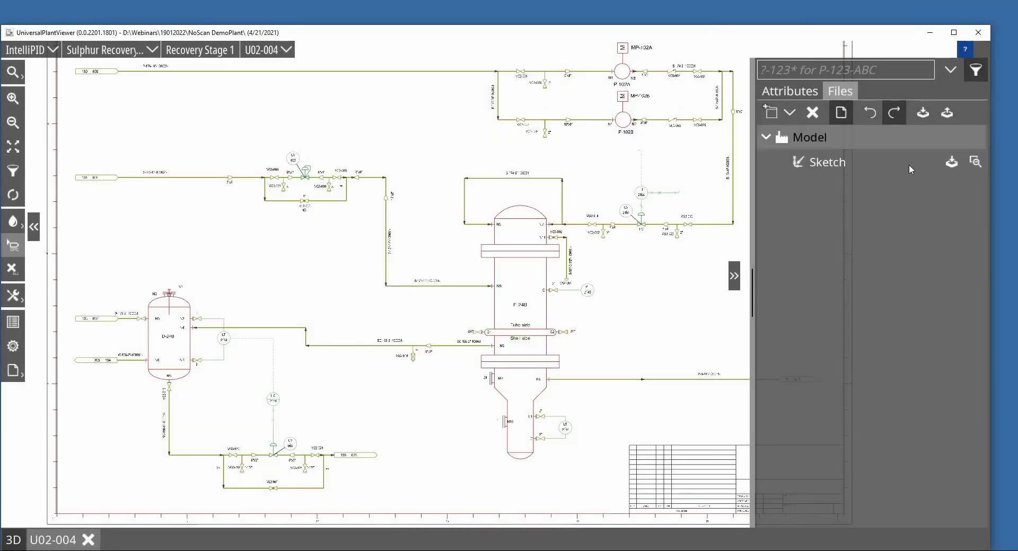
click(948, 115)
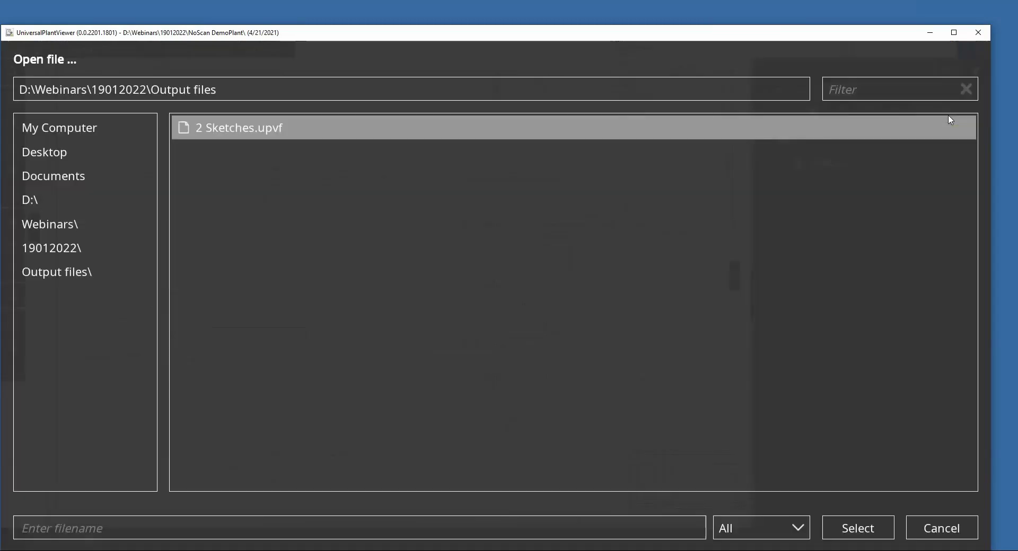
Load 2 Sketches.upvf and turn on the Pump Rework markup.
click(260, 129)
click(858, 528)
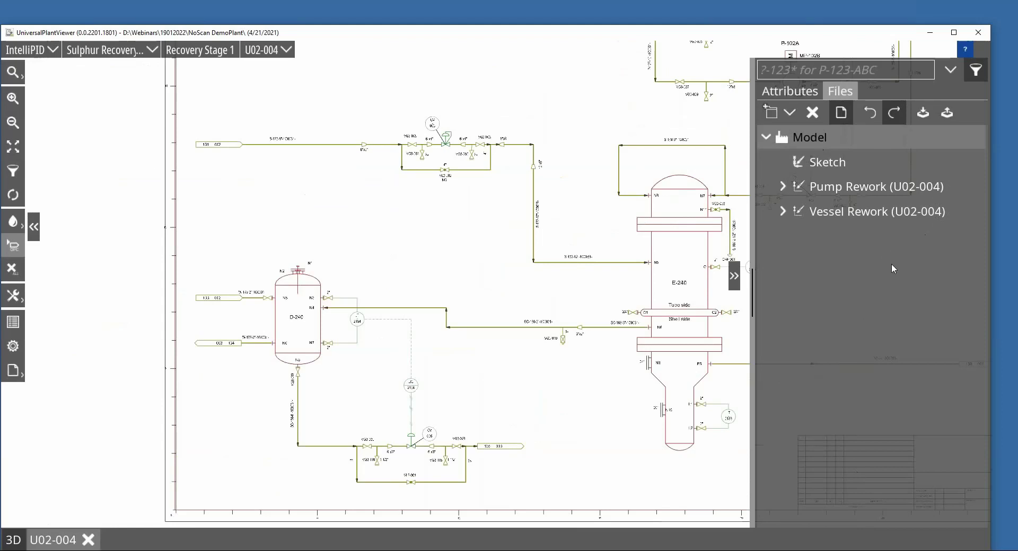
click(975, 187)
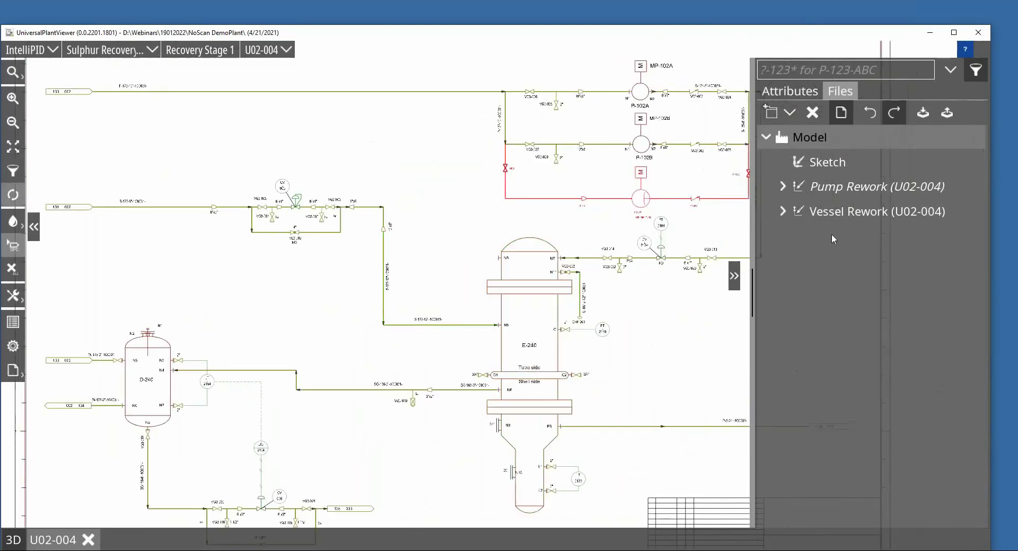
Show and edit Vessel Rework, placing a circle on its blue line.
click(977, 212)
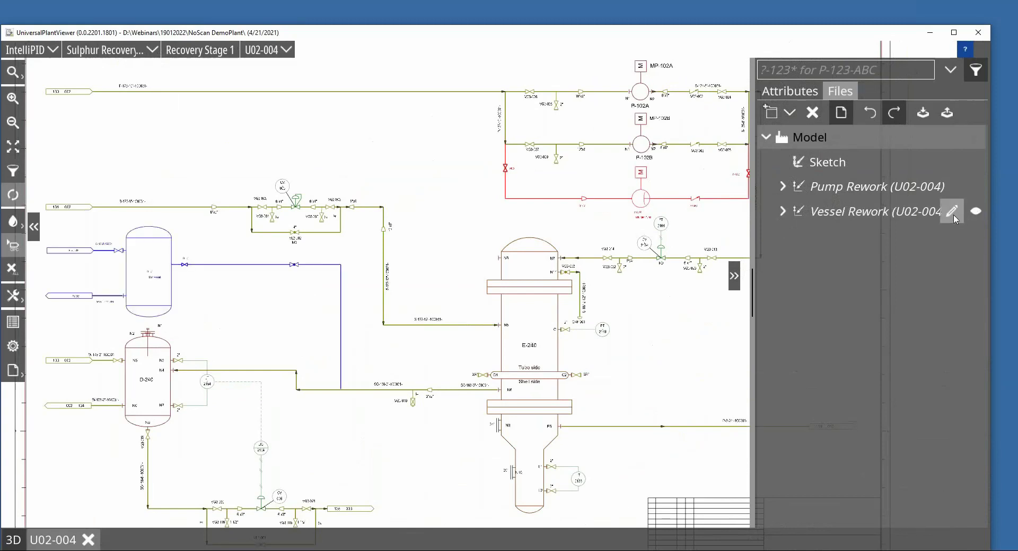
click(953, 212)
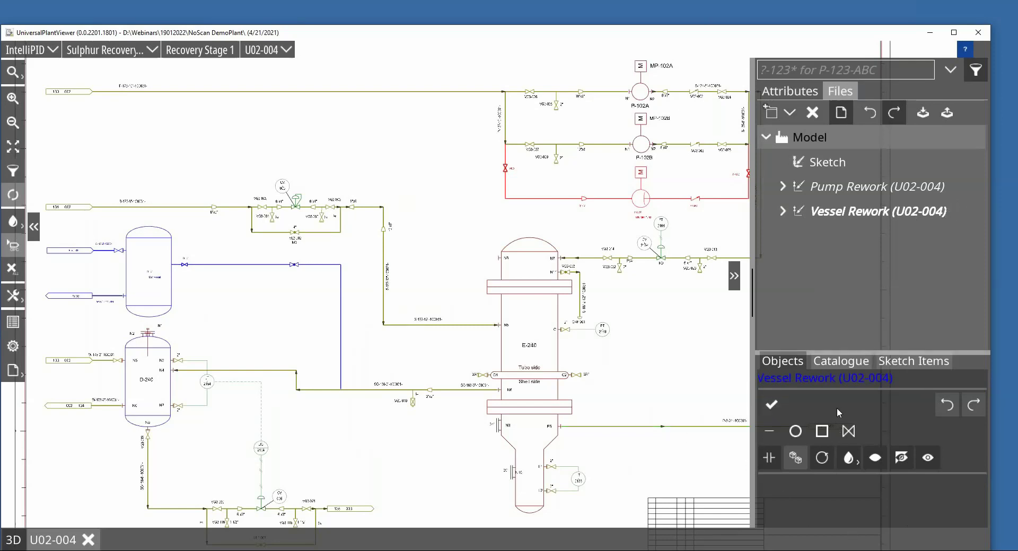
click(795, 431)
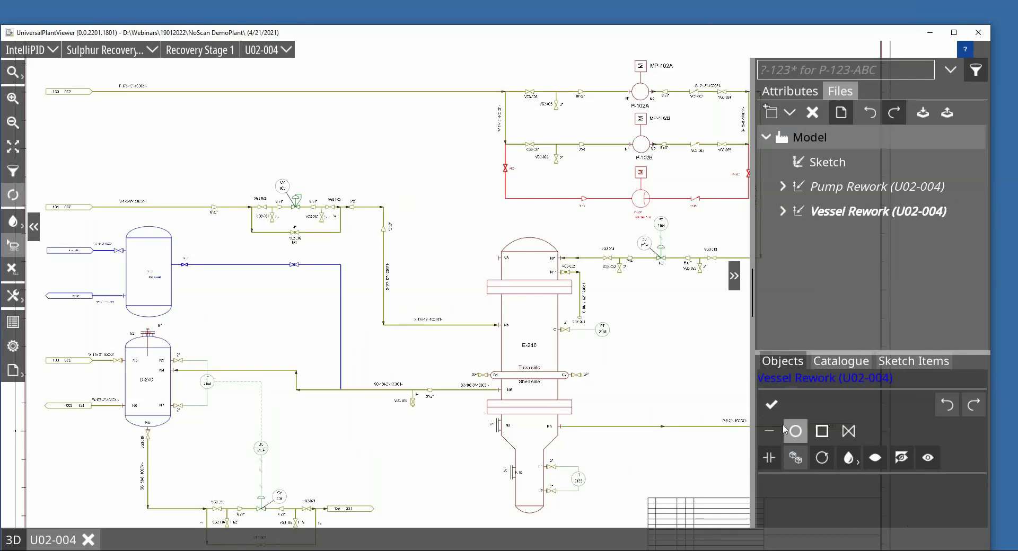
click(341, 335)
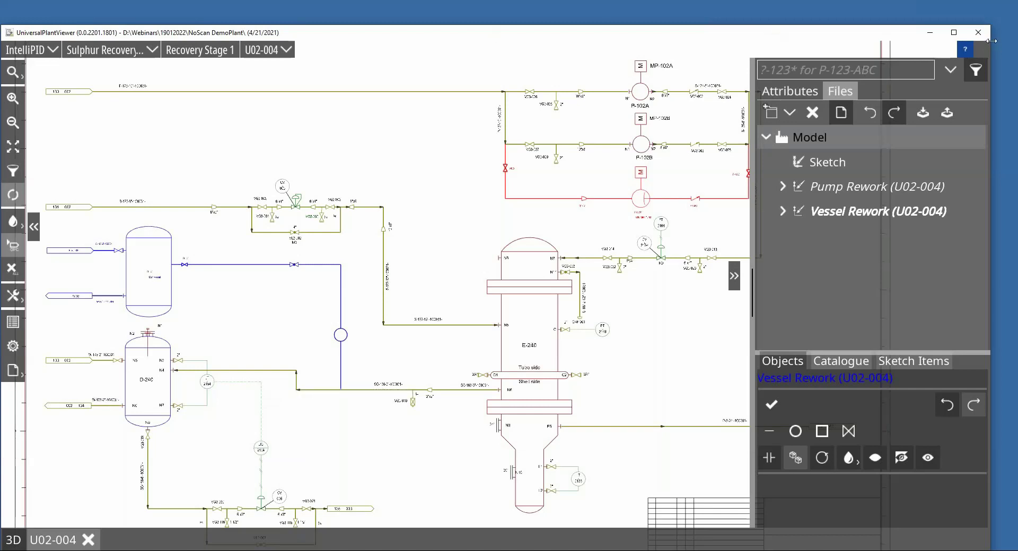
click(1007, 43)
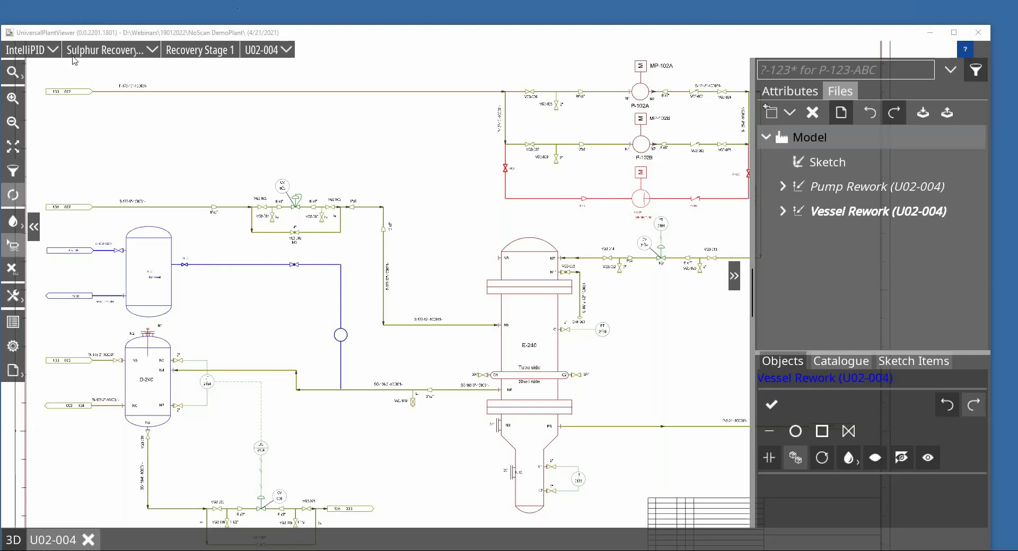
click(156, 51)
Open drawing PDF2PID-0002 from the breadcrumb and zoom in on its P&ID.
click(131, 107)
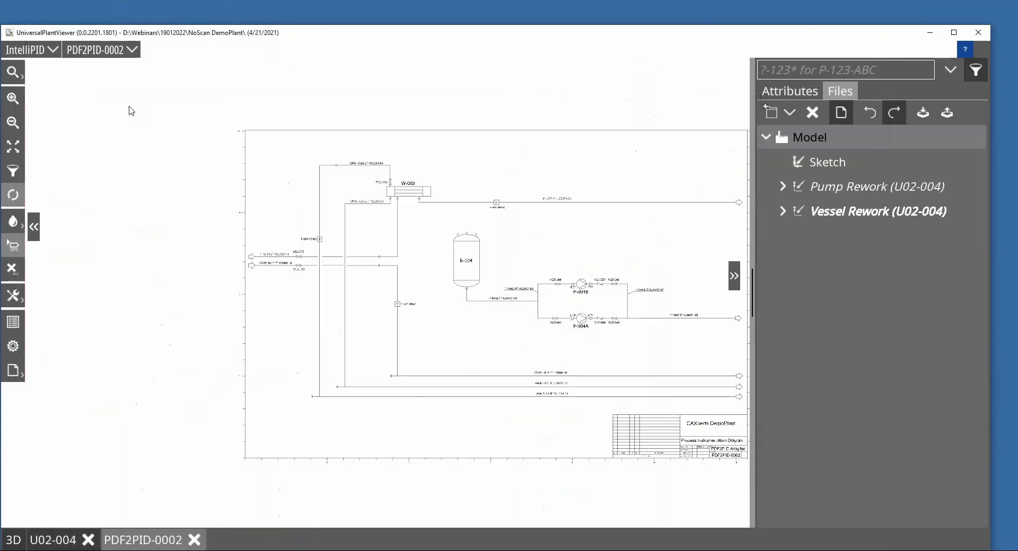
scroll(501, 285, up, 3)
scroll(497, 283, up, 1)
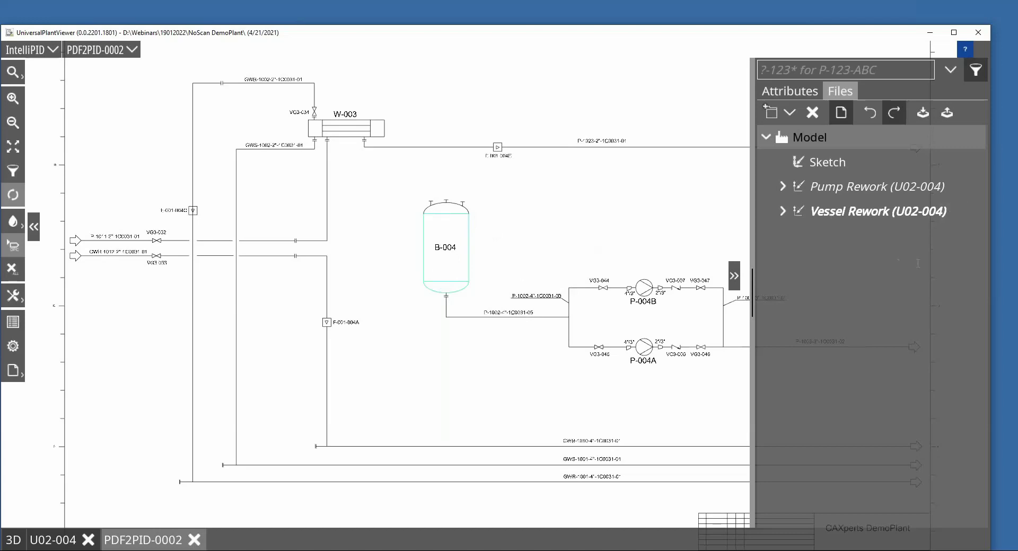
click(1014, 267)
Switch between the U02-004 and PDF2PID-0002 drawing tabs, ending on U02-004.
click(63, 541)
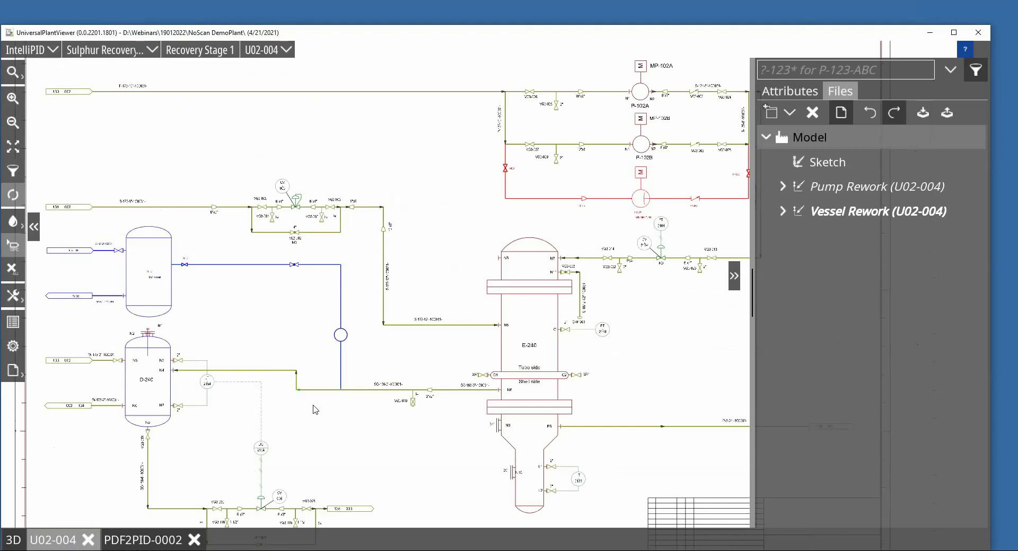
mouse_move(523, 295)
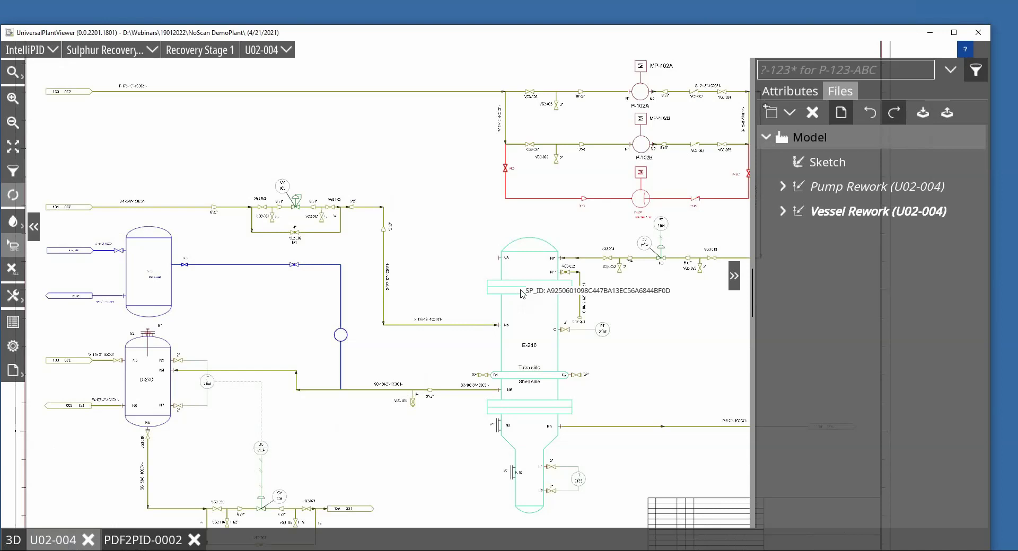
click(160, 540)
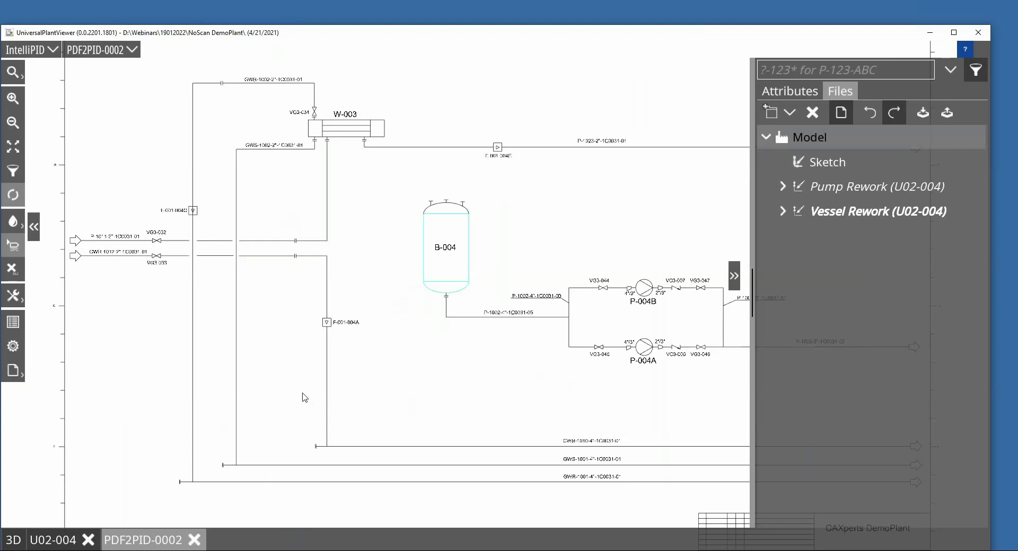
click(54, 542)
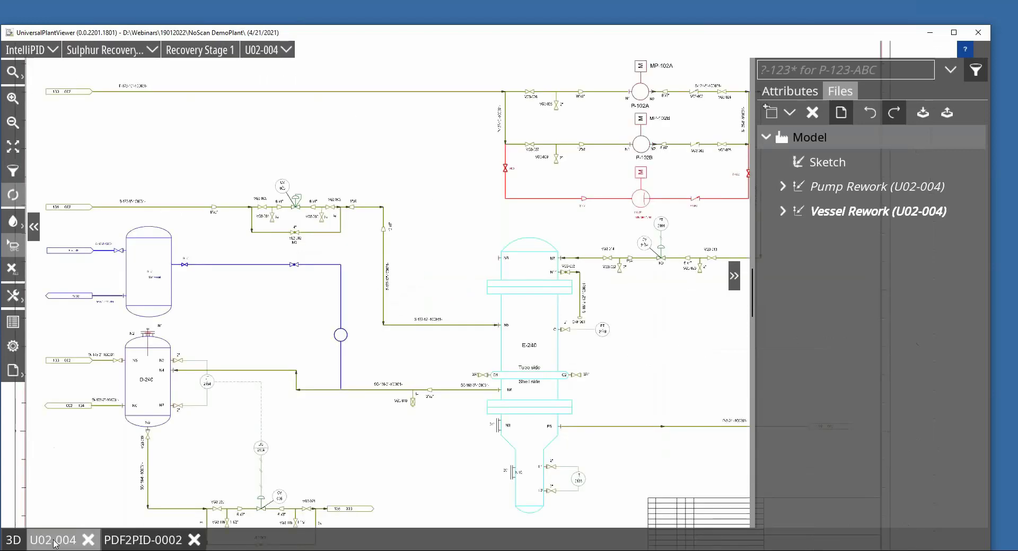